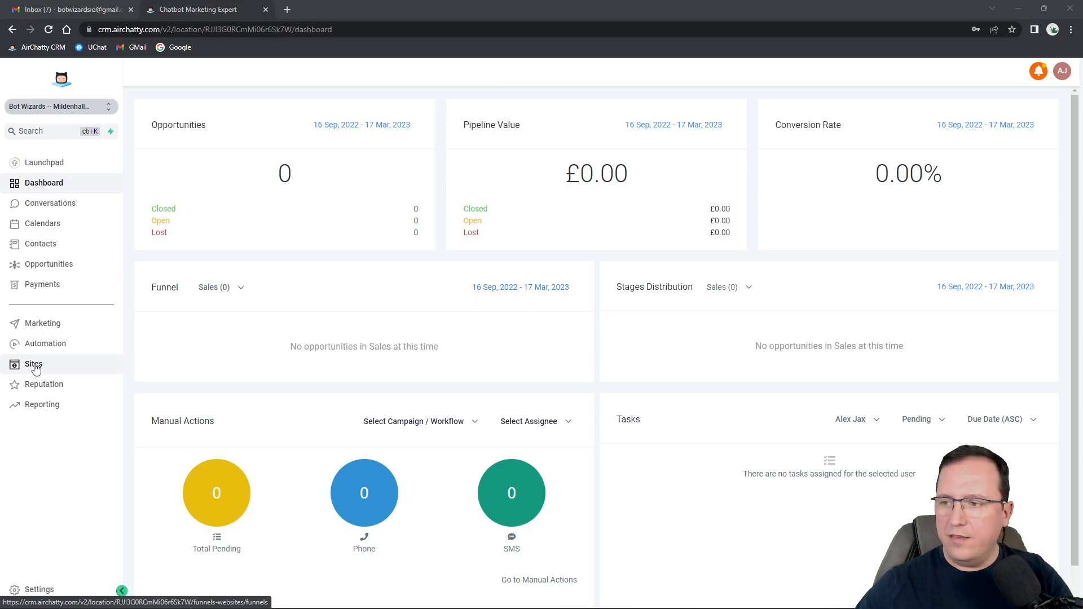
Step: Open the Advisors Financial website from the Business folder of the Websites list in Sites
left_click(34, 367)
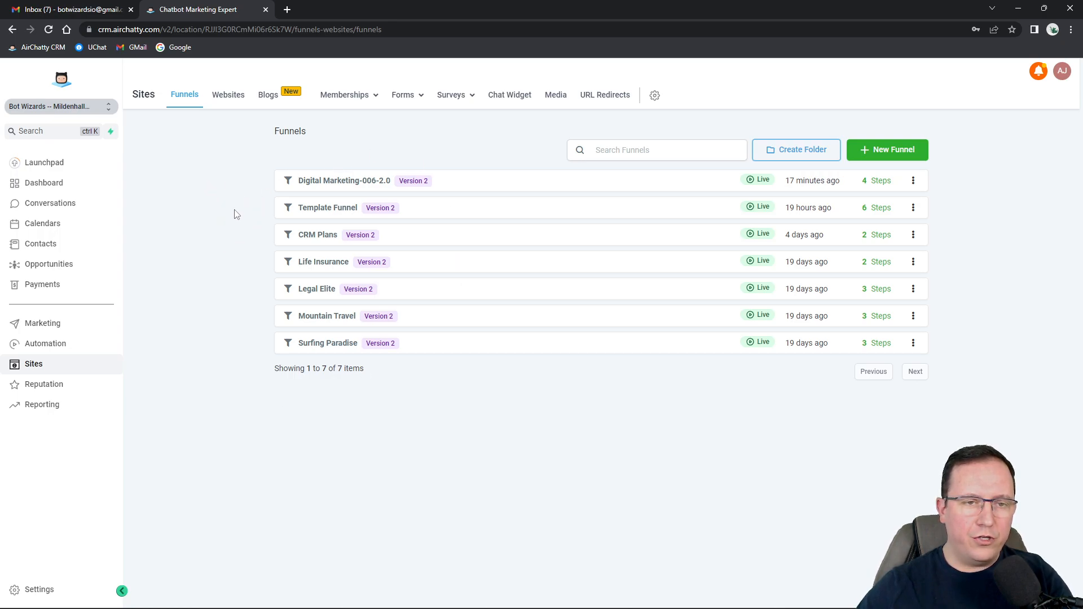
left_click(228, 95)
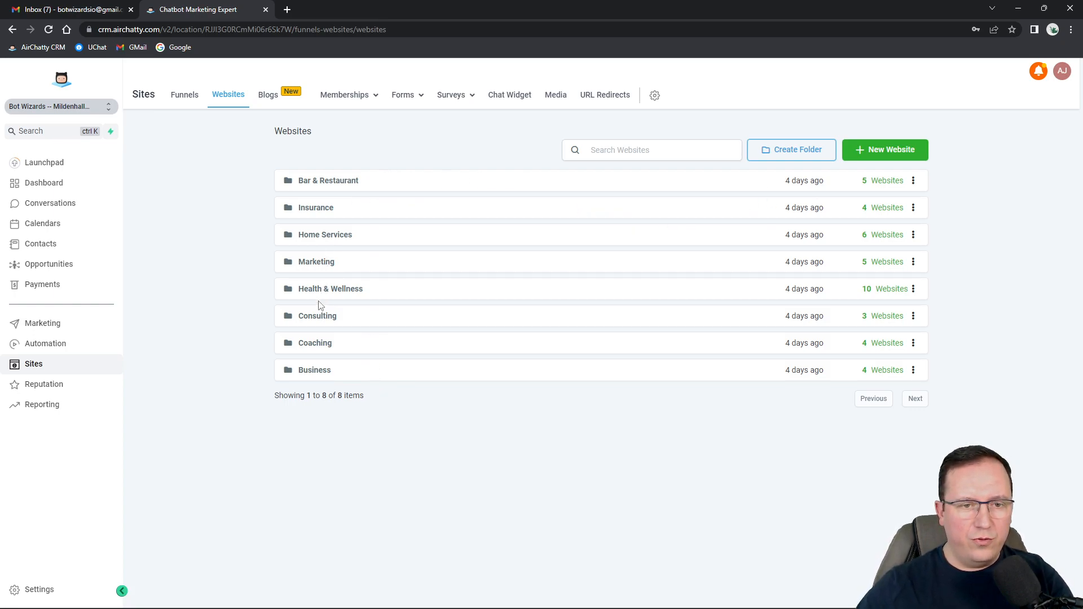
left_click(313, 371)
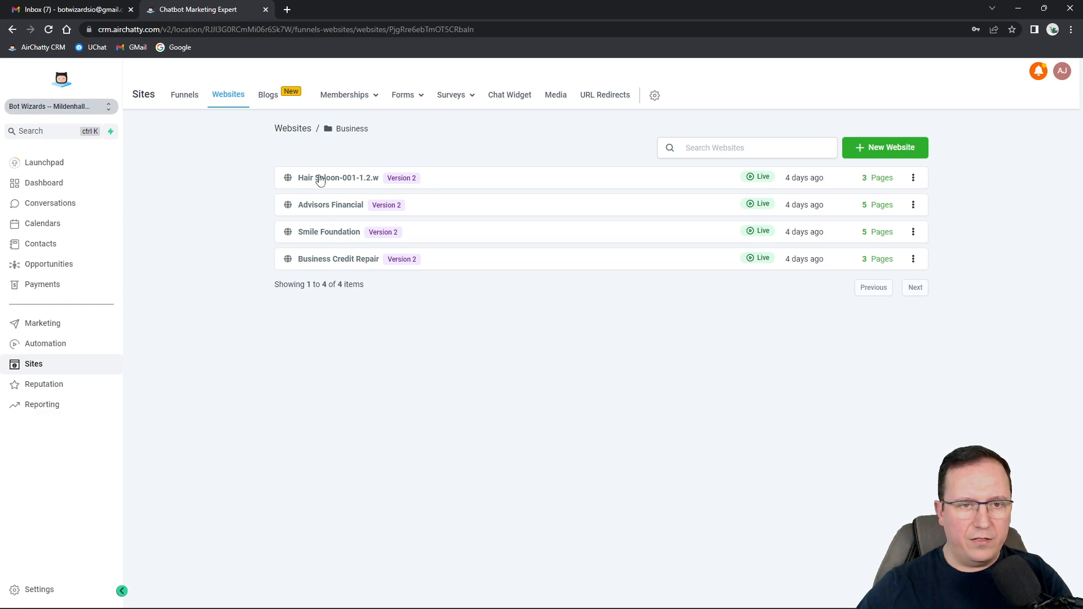
left_click(334, 207)
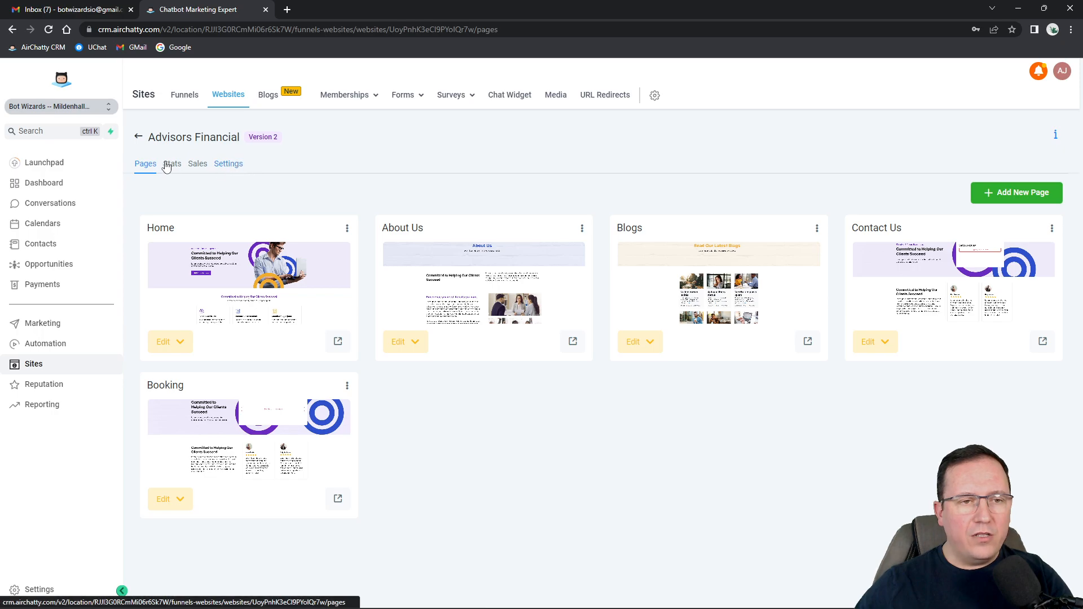
Step: Select botwizards.io as the domain in the Advisors Financial website settings
left_click(229, 164)
left_click(261, 234)
left_click_drag(261, 235, 152, 237)
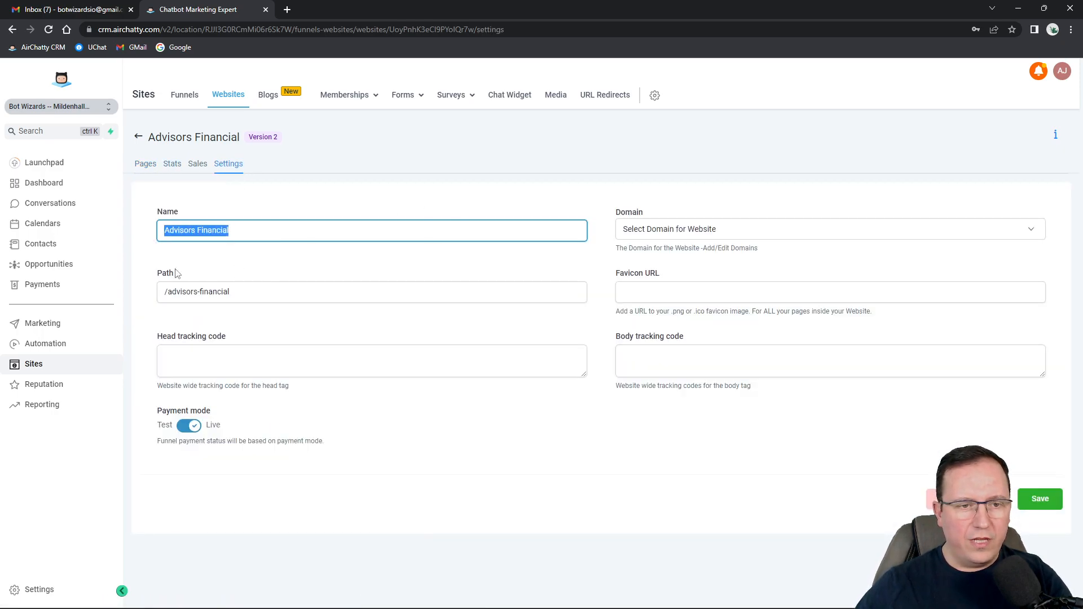
left_click(674, 233)
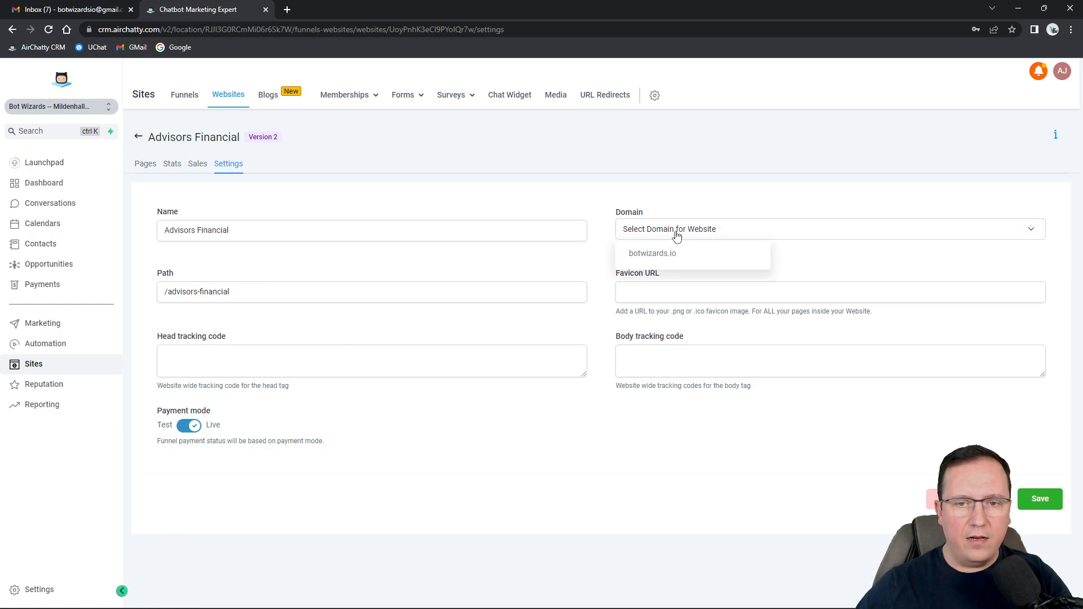
left_click(649, 255)
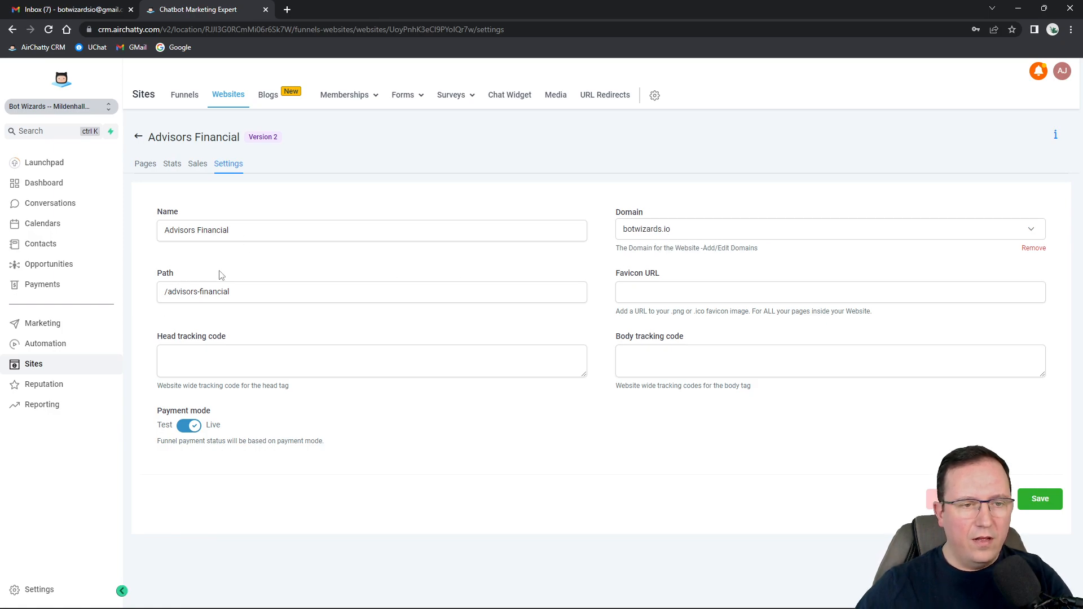
Step: Examine the favicon URL, head tracking code and body tracking code fields in the website settings
left_click(675, 295)
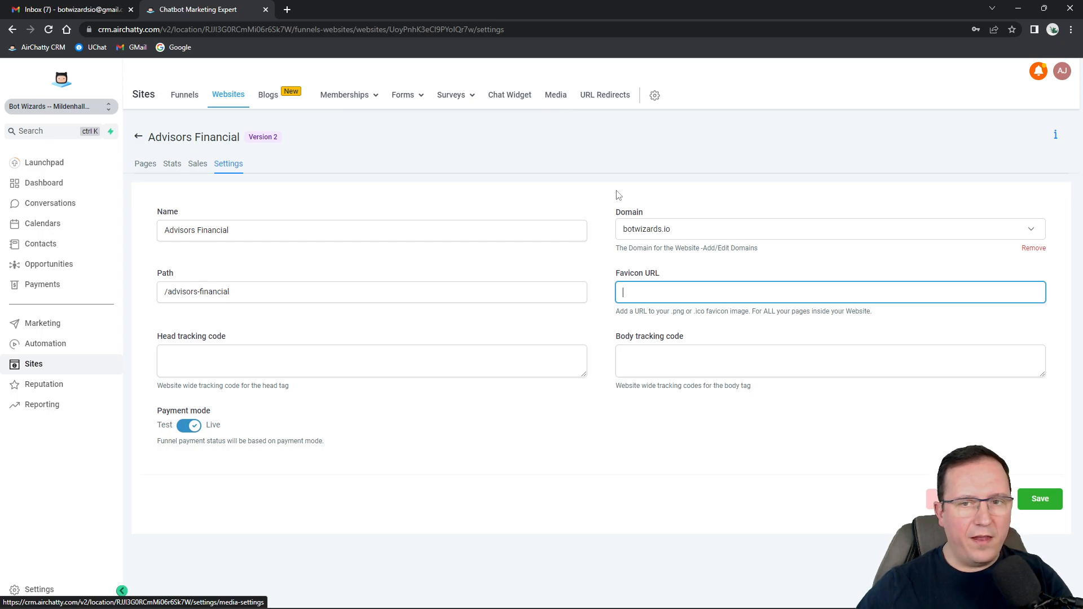
left_click(210, 361)
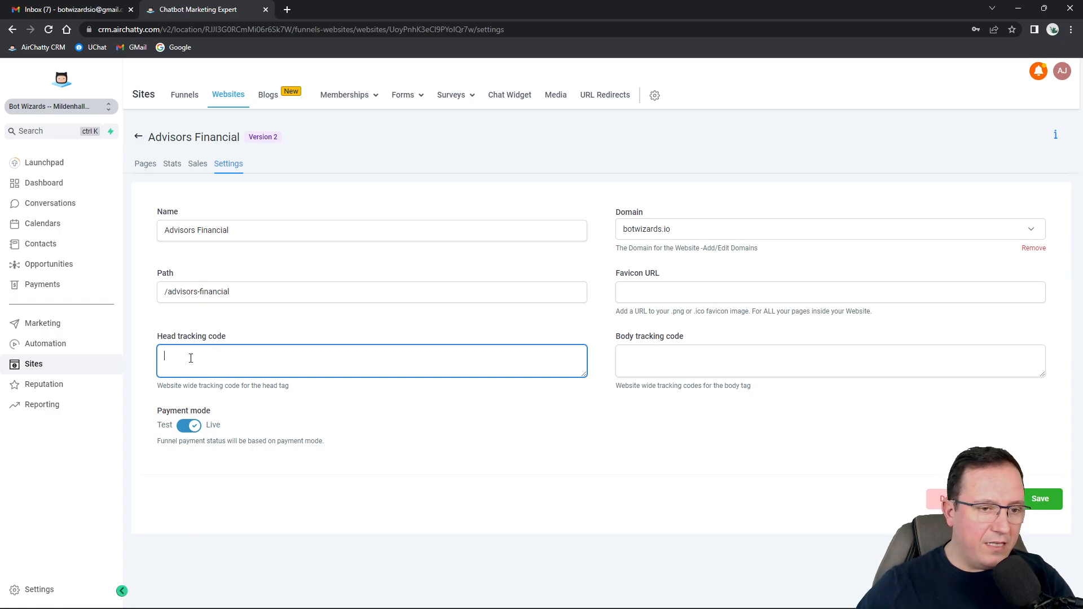
left_click(674, 352)
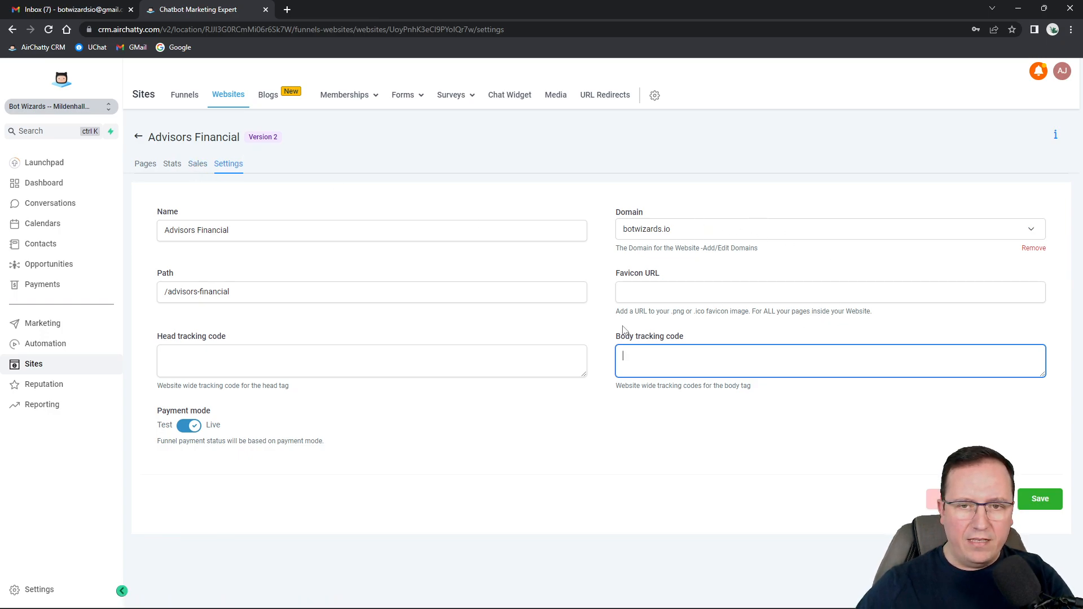
Step: Review the website's sales and page statistics, and return to its list of pages
left_click(198, 163)
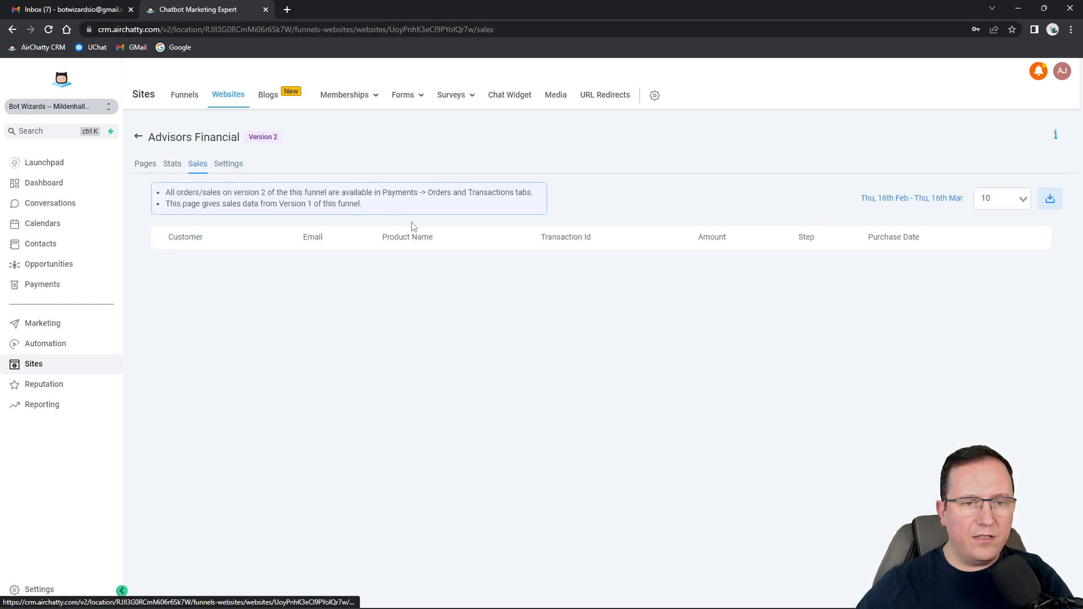
triple_click(185, 201)
left_click(282, 244)
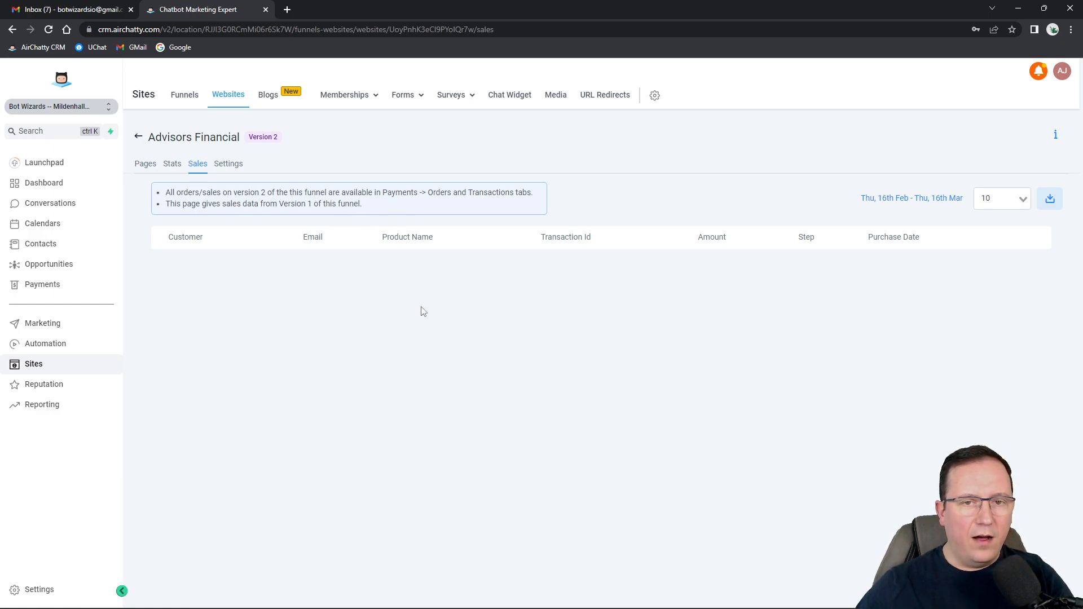
left_click(172, 164)
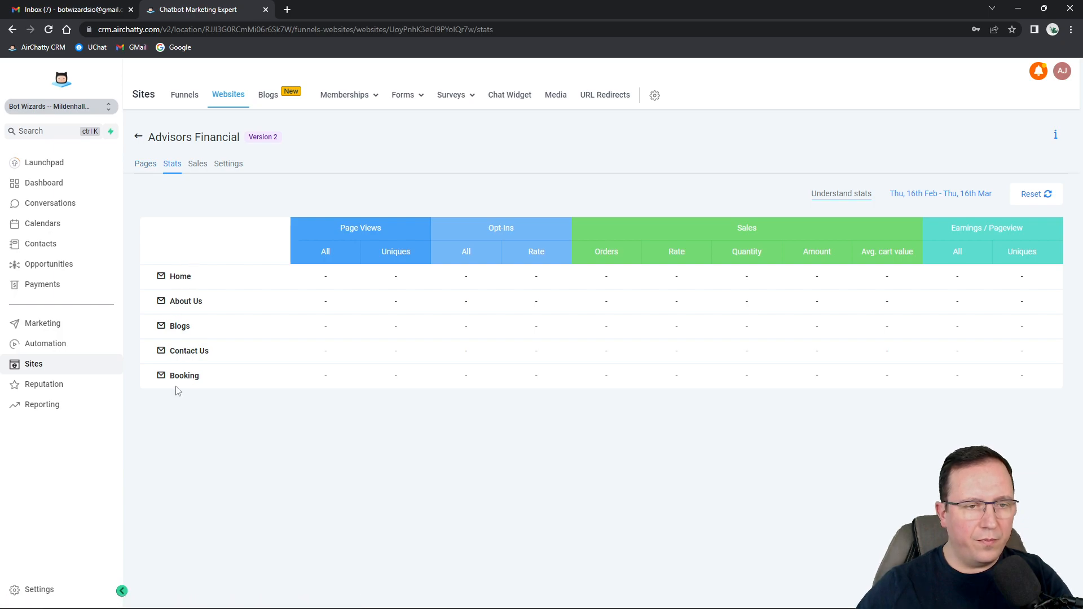
left_click(148, 165)
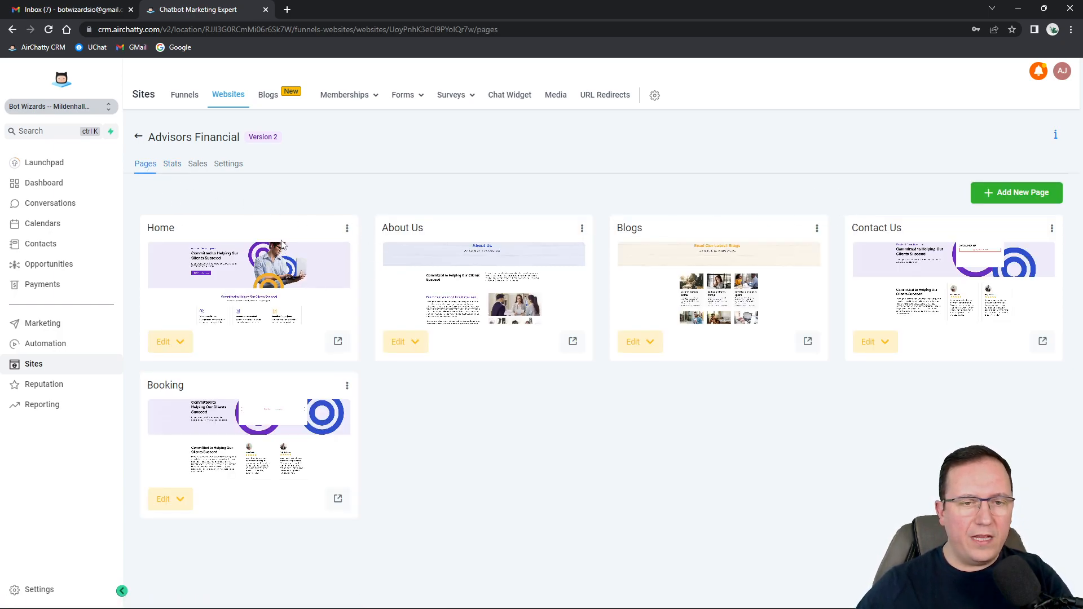
Step: Check the Home page's available actions and open the page for editing in a new browser tab
left_click(347, 228)
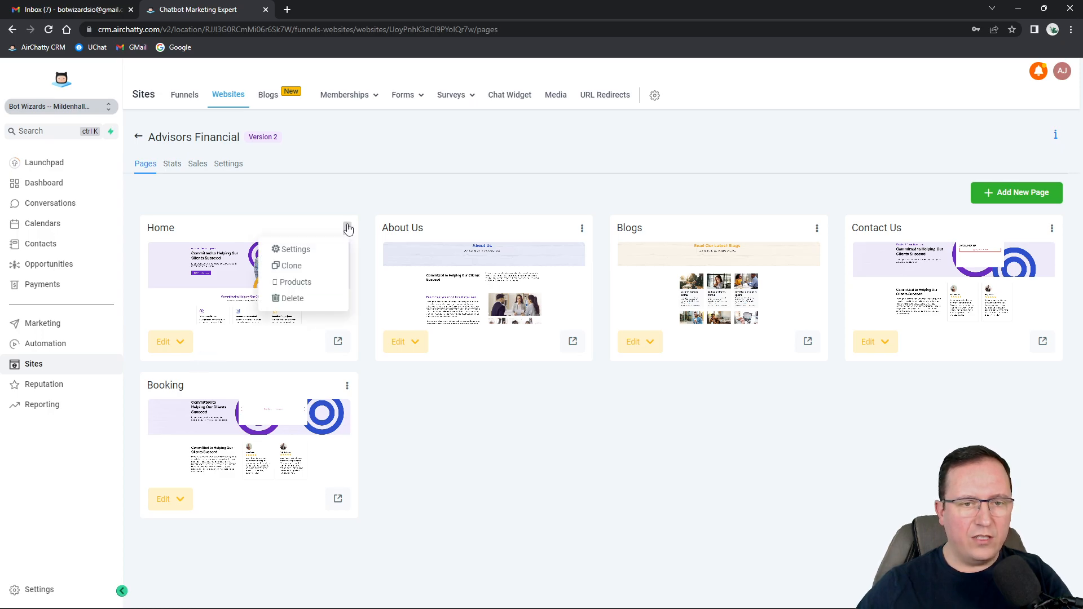
left_click(347, 229)
left_click(348, 230)
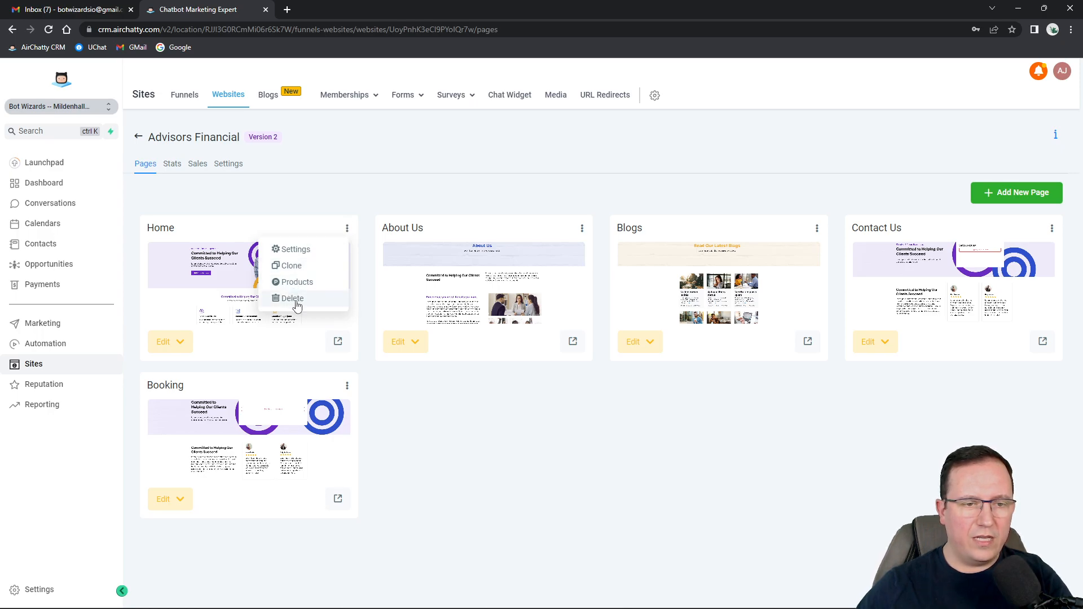
left_click(180, 344)
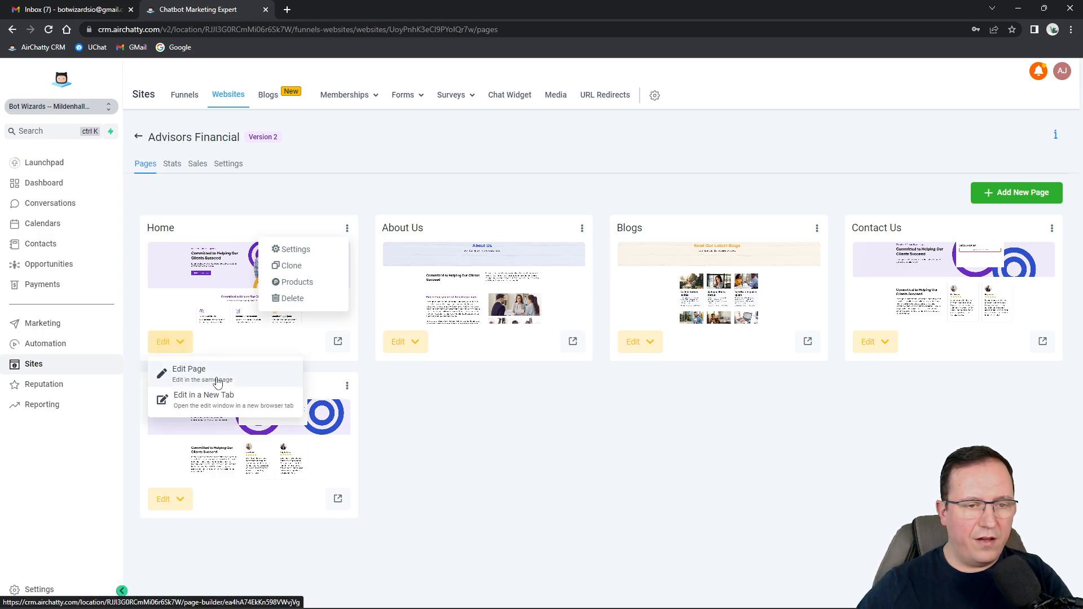
left_click(195, 398)
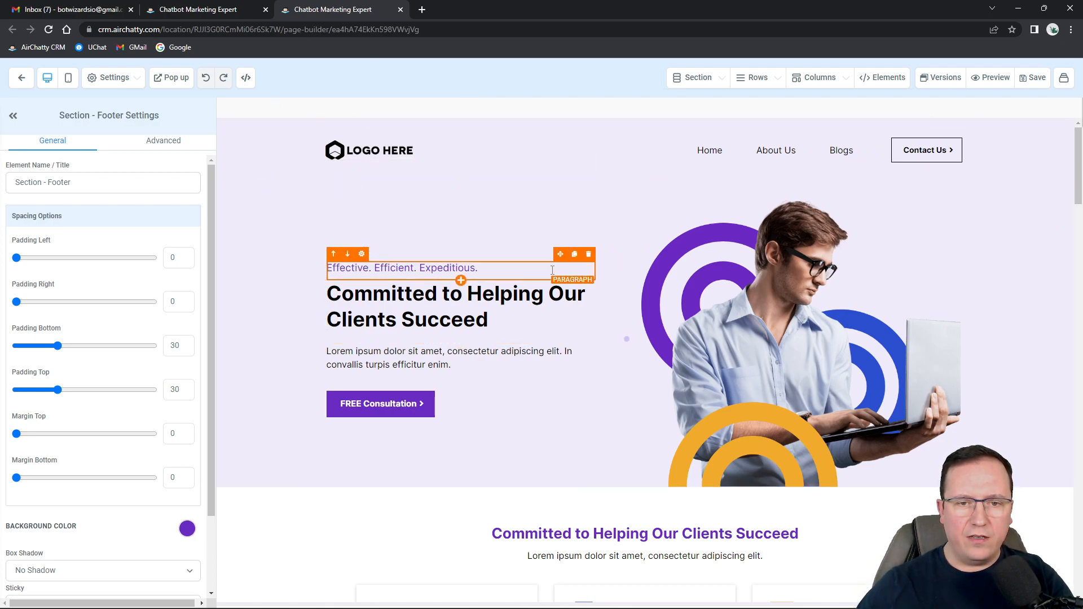
Step: Look through the Home page layout in the page builder, from the hero banner down to the lower sections
left_click_drag(561, 273, 561, 320)
scroll(496, 346, "down", 5)
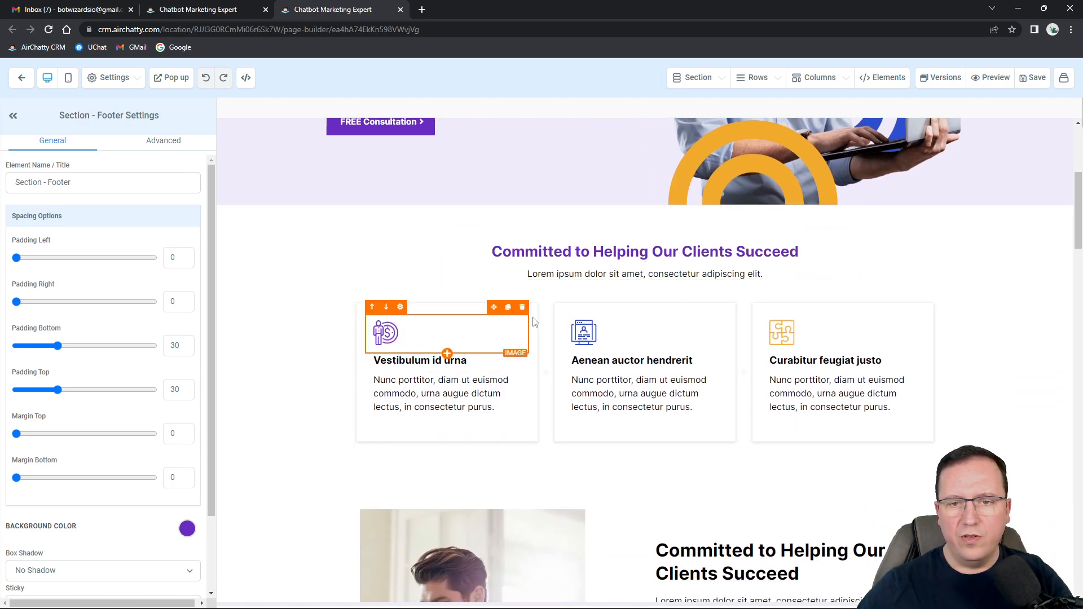
scroll(790, 321, "down", 6)
scroll(594, 326, "down", 3)
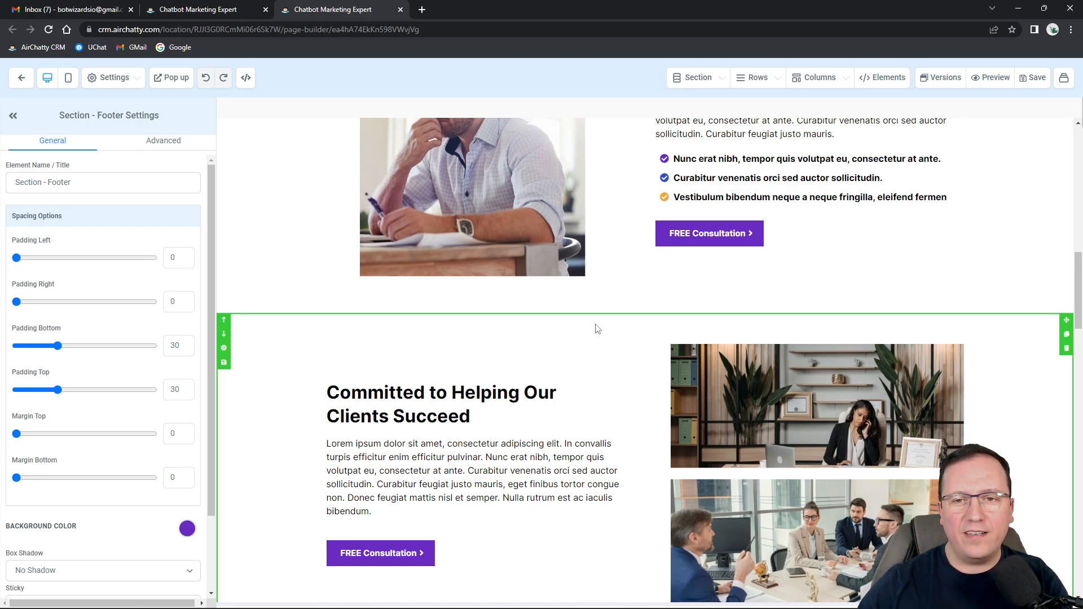
scroll(597, 329, "down", 15)
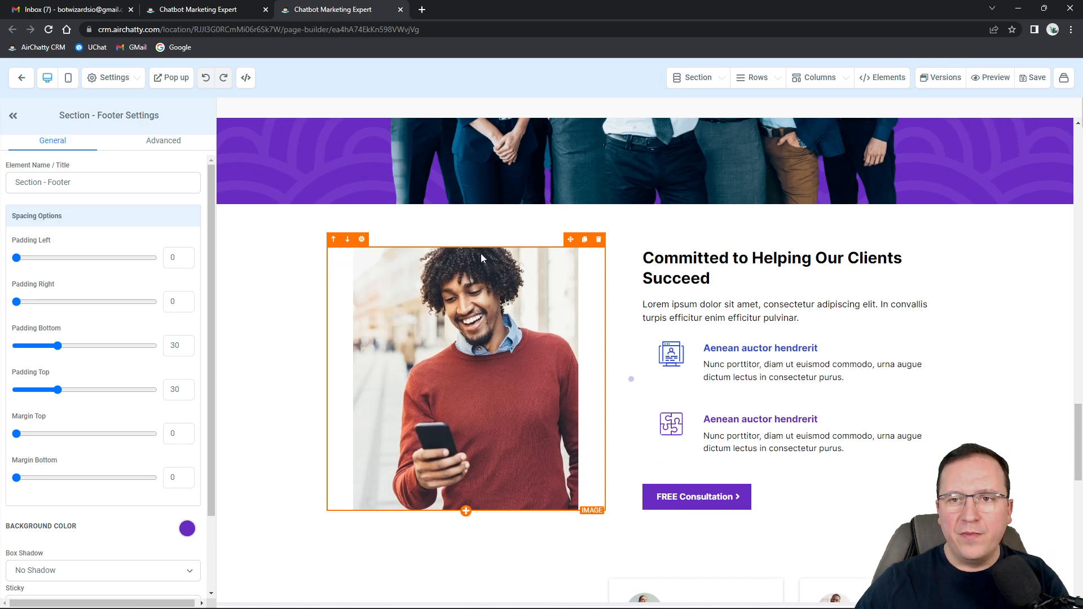
Step: Examine the Home page's list of sections, including the header and testimonials, and the row and column options
left_click(700, 78)
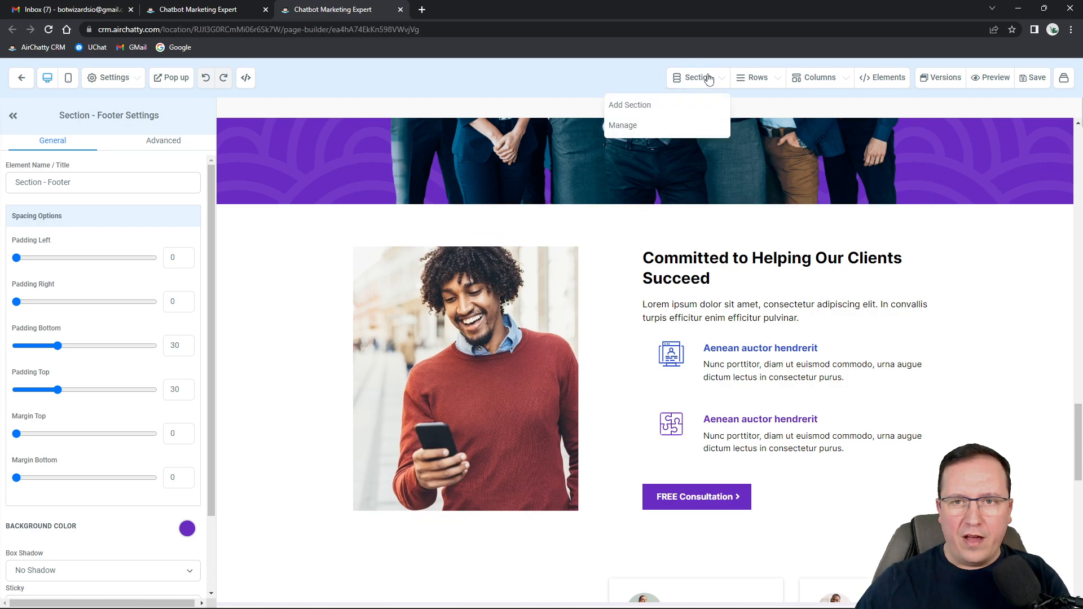
left_click(617, 125)
left_click(906, 148)
left_click(929, 335)
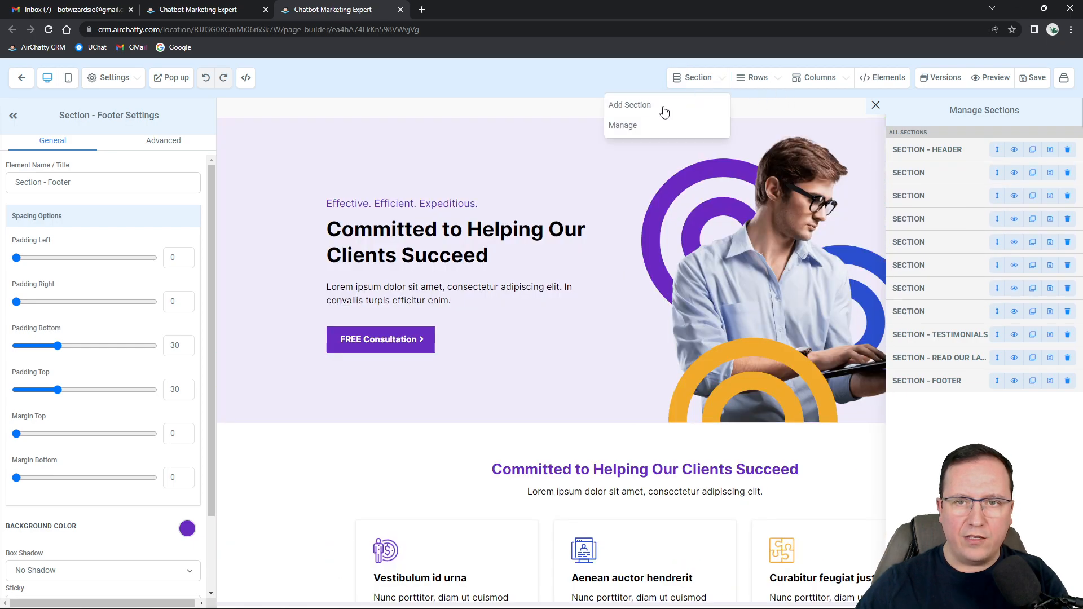
mouse_move(777, 85)
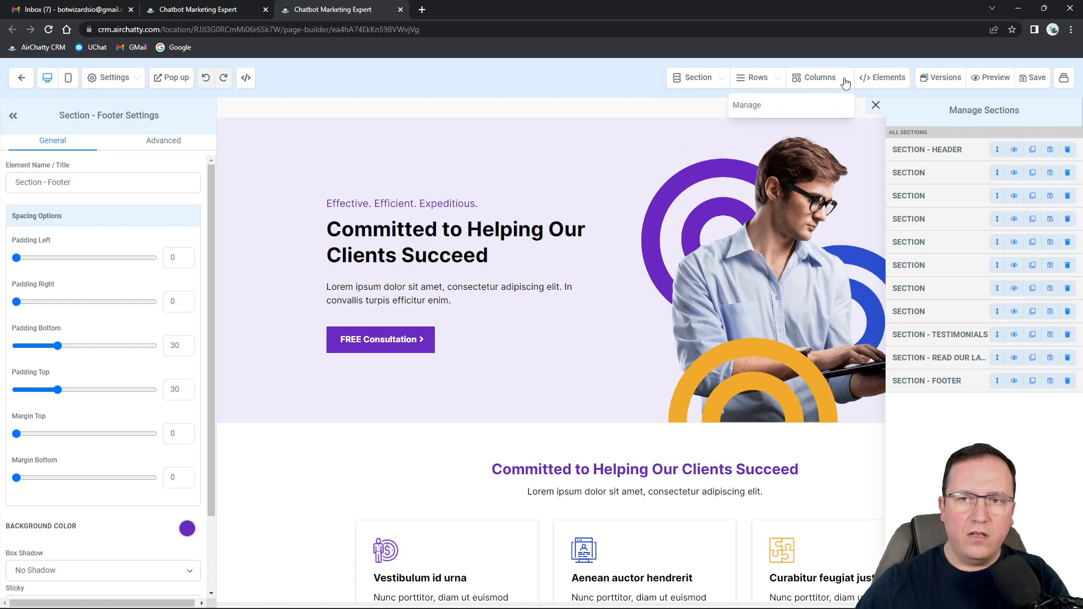
mouse_move(901, 82)
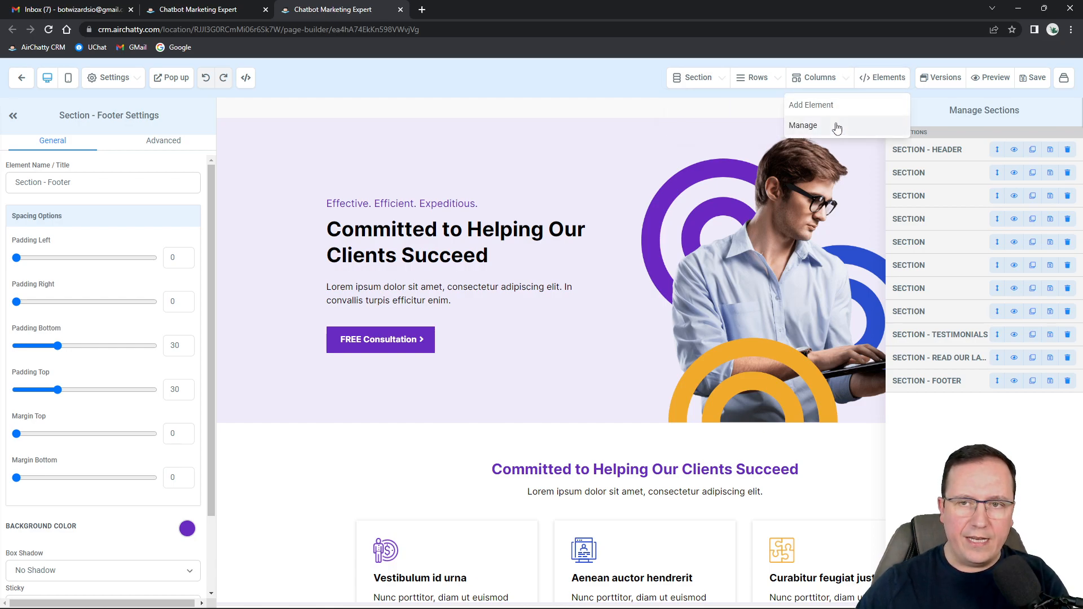
Step: Open the element library for adding to the page and browse its text, form, media, custom and countdown elements
left_click(839, 105)
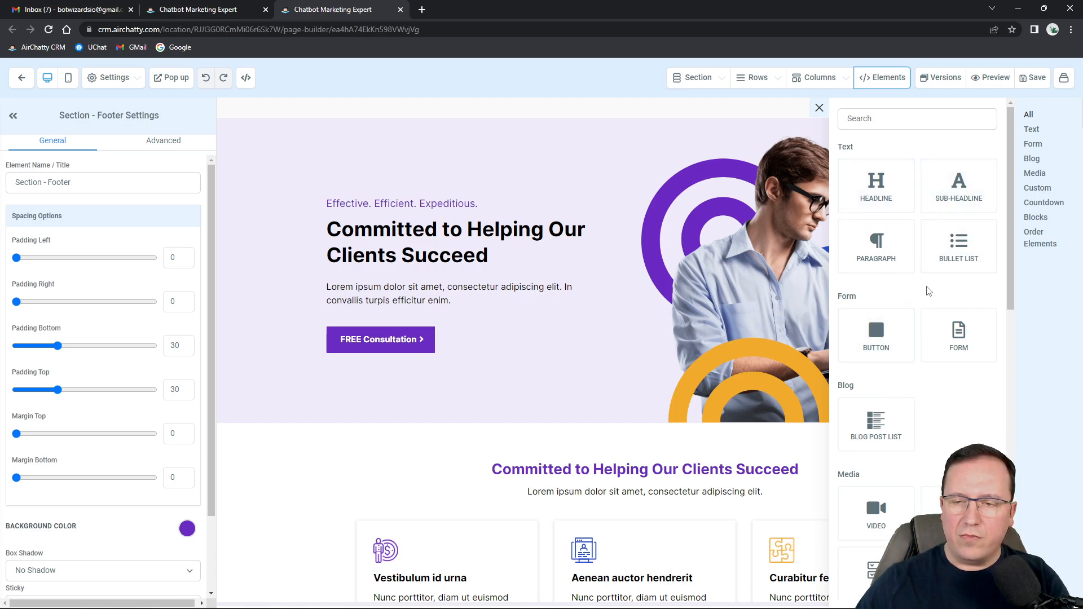
scroll(926, 290, "down", 3)
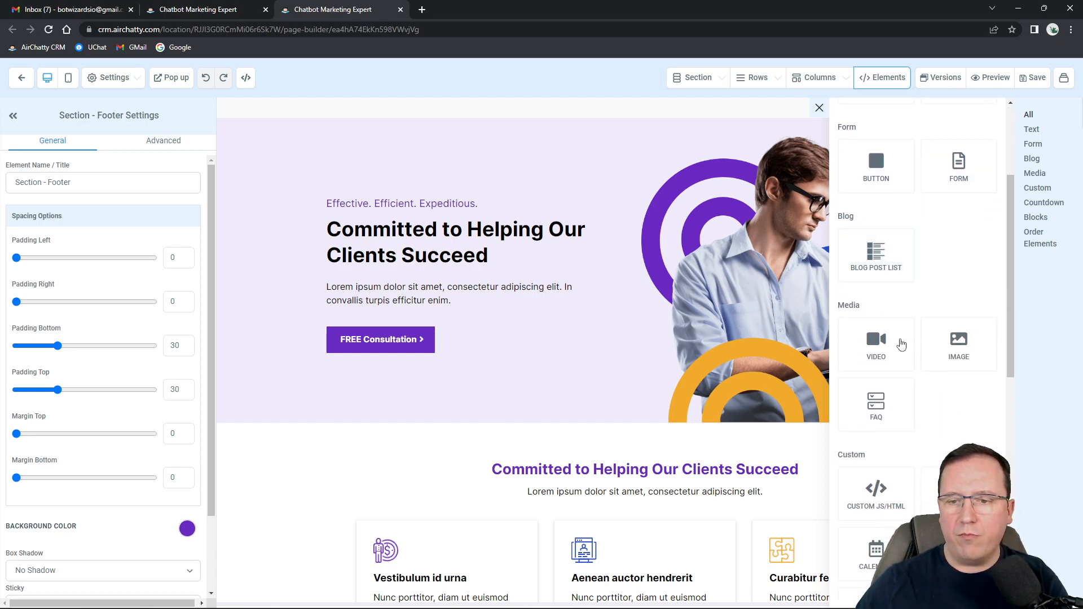
scroll(903, 333, "down", 6)
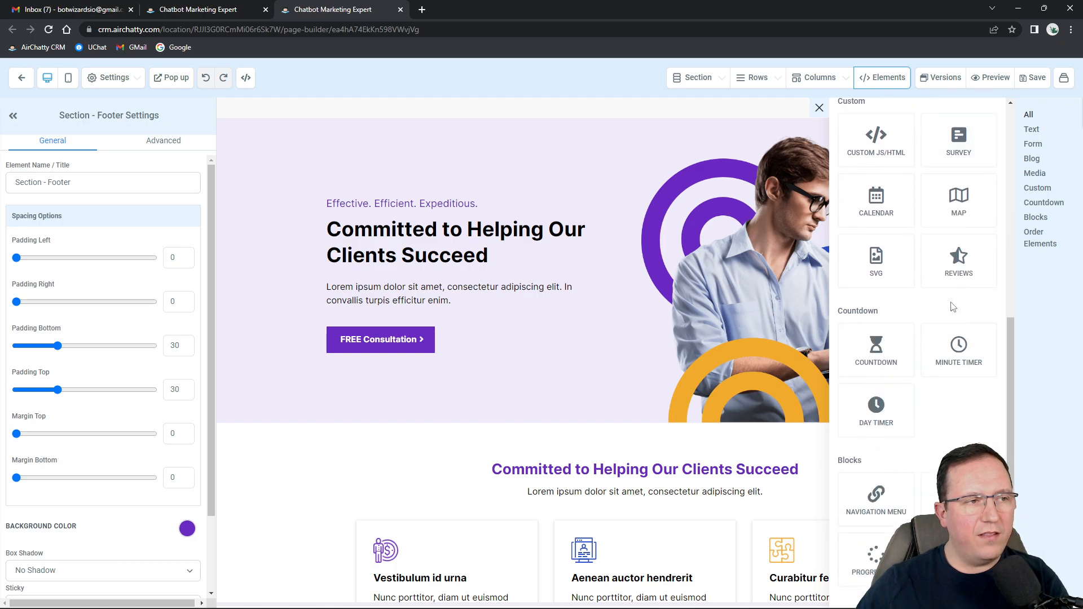
scroll(948, 282, "down", 4)
scroll(880, 271, "up", 3)
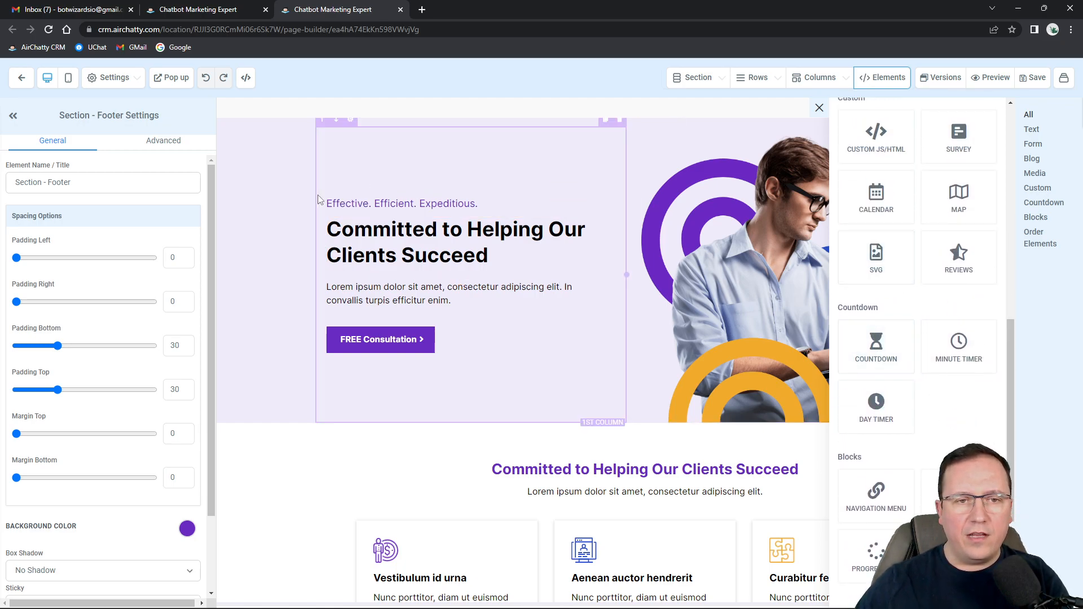
Step: Open the hero section's settings and examine its spacing, background, shadow and stickiness options
left_click(249, 211)
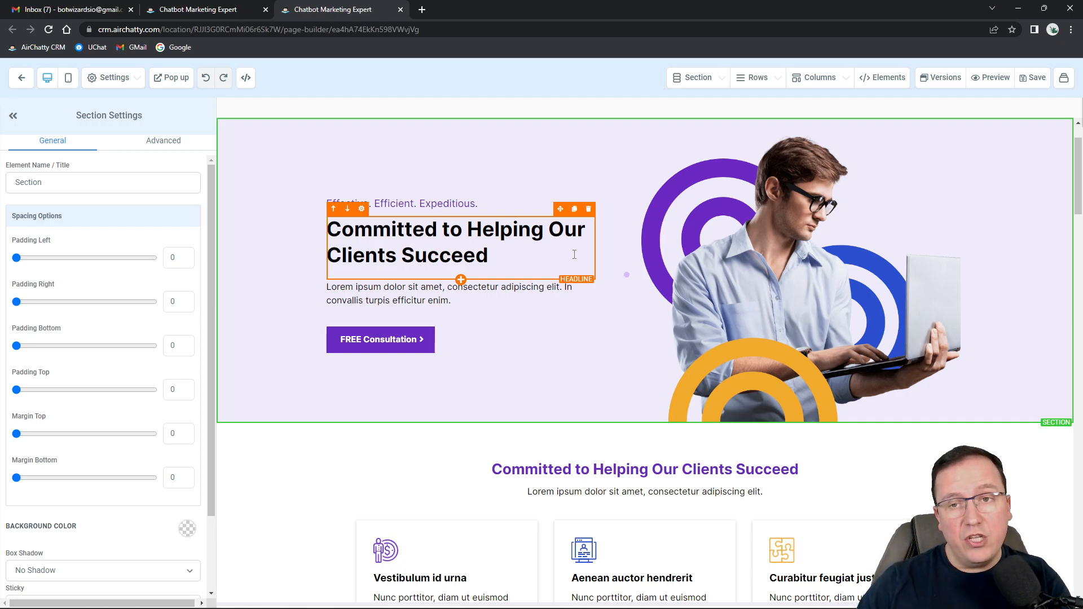
scroll(107, 338, "down", 2)
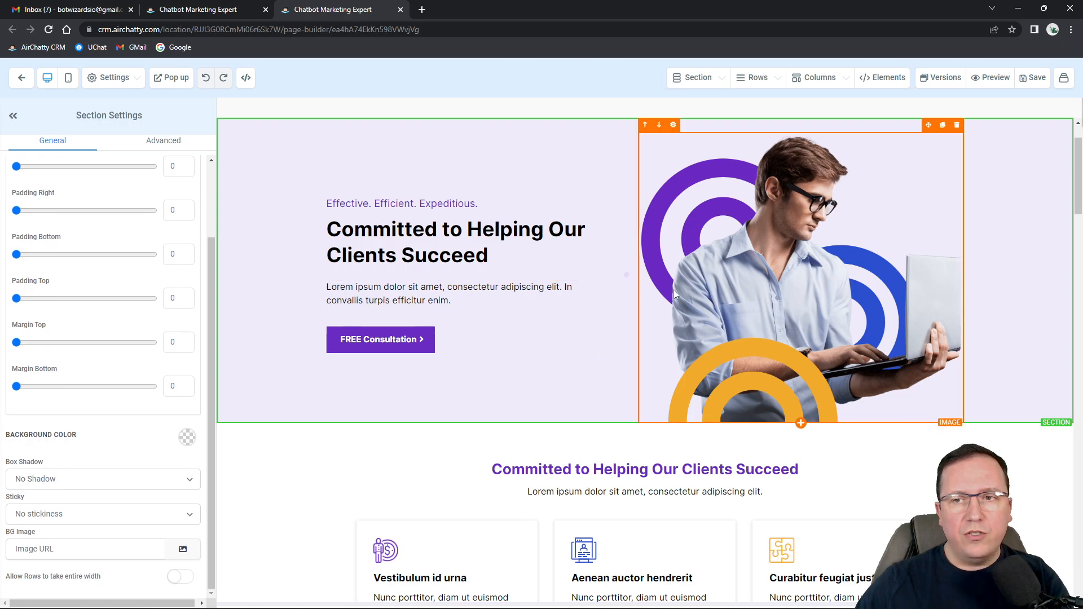
scroll(228, 219, "up", 1)
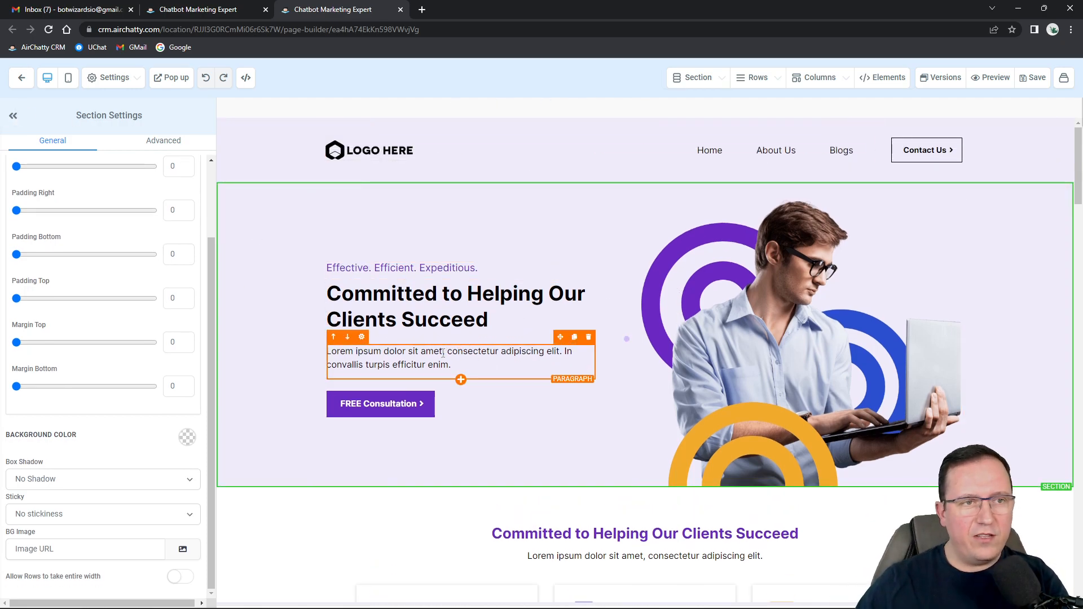
Step: Save the Home page and go back to the Advisors Financial list of pages
left_click(1048, 82)
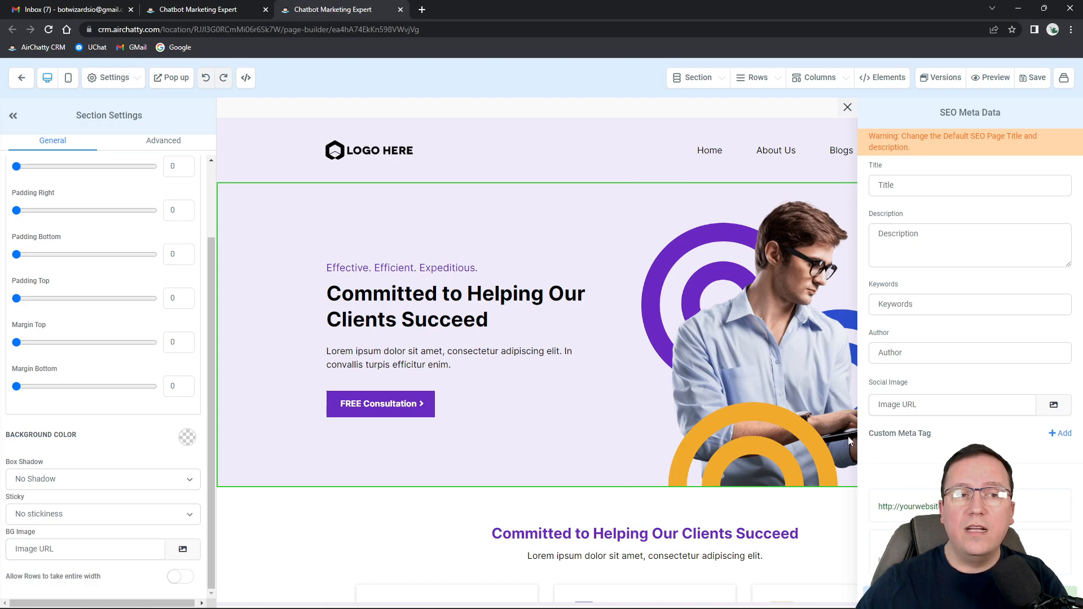
left_click(18, 82)
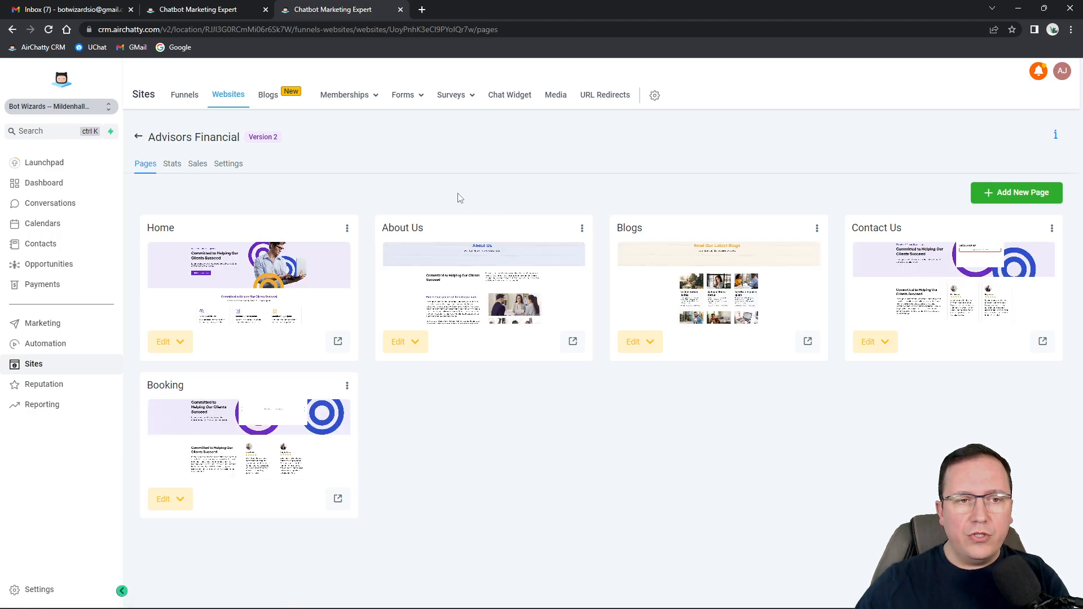
Step: Open botwizards.io in a new browser tab to view the site currently live on the domain
left_click(423, 10)
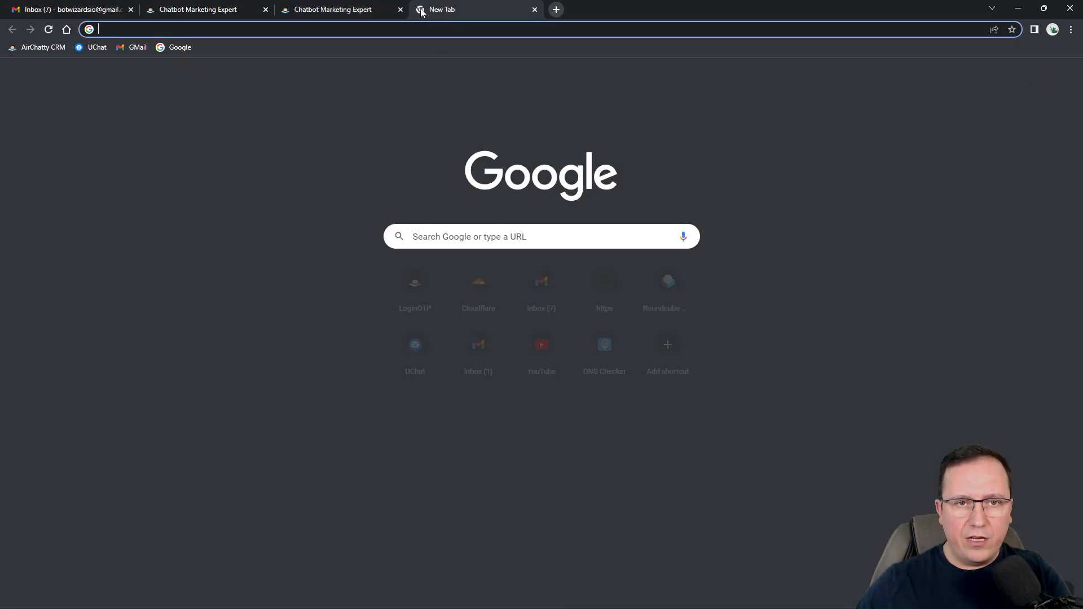
type("bot")
key("Return")
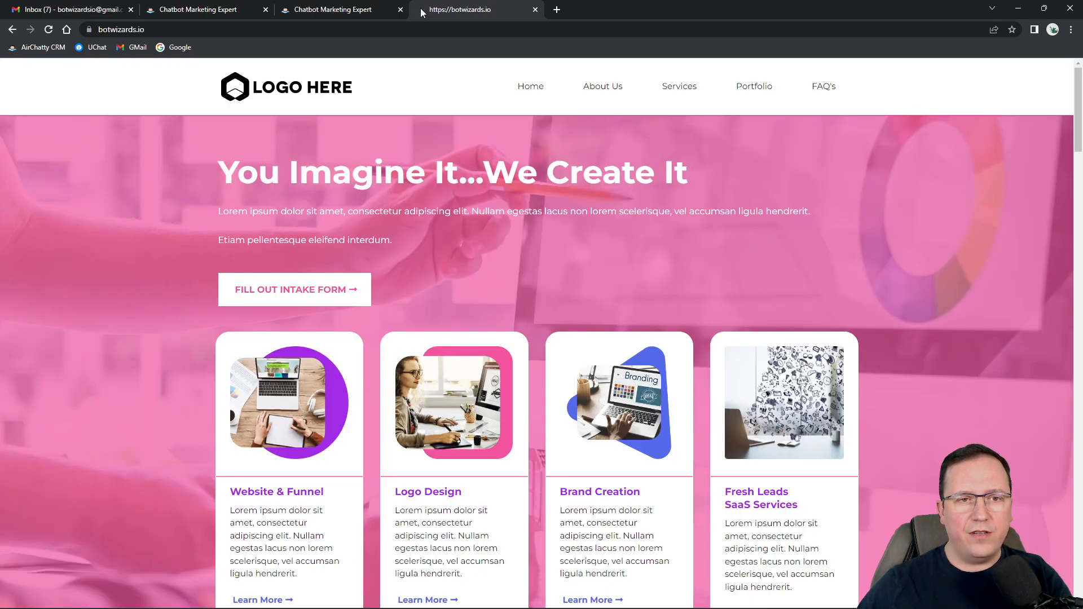
Step: Return to the Advisors Financial website's settings, choose botwizards.io as its domain, and open the domain management page
left_click(317, 12)
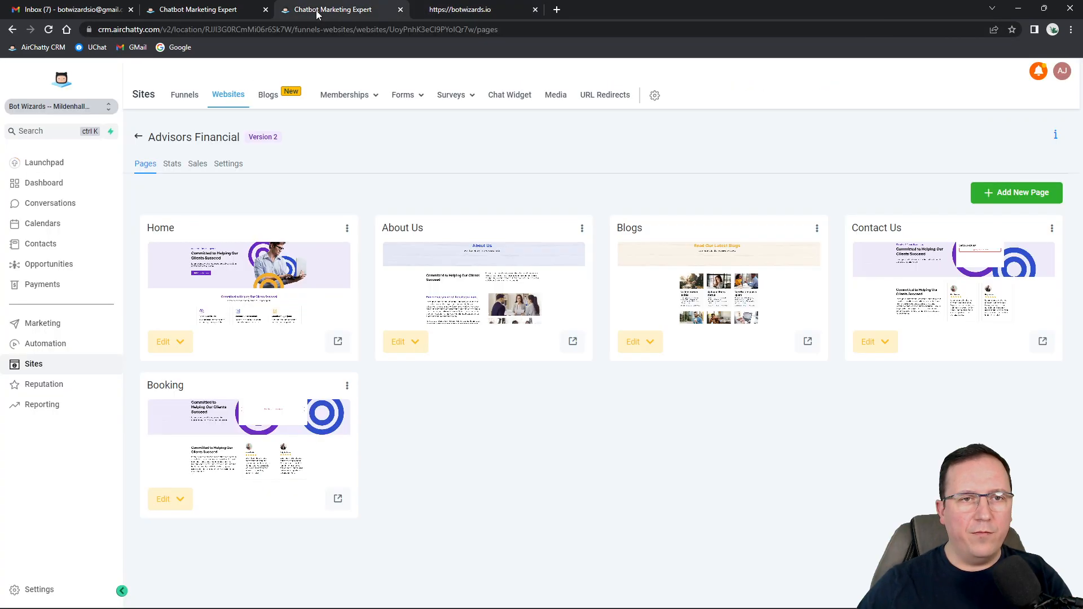
left_click(237, 164)
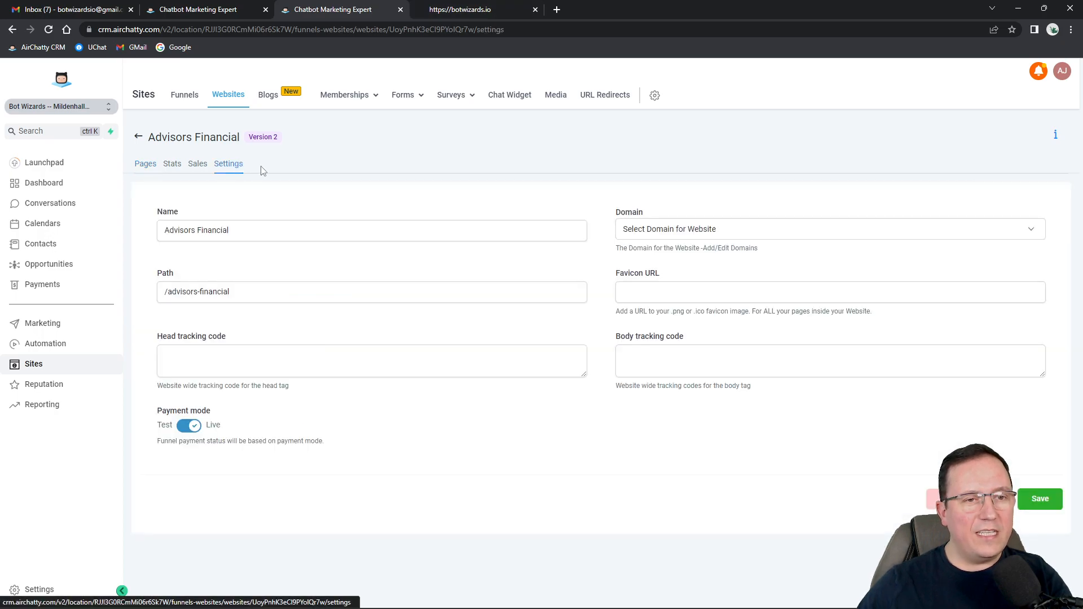
left_click(694, 230)
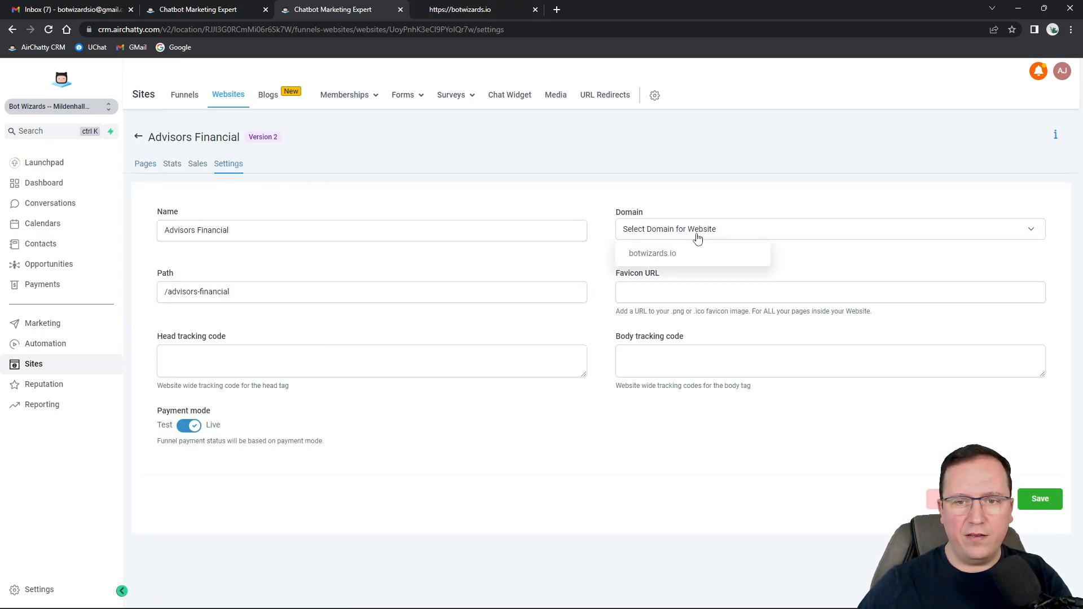
left_click(685, 250)
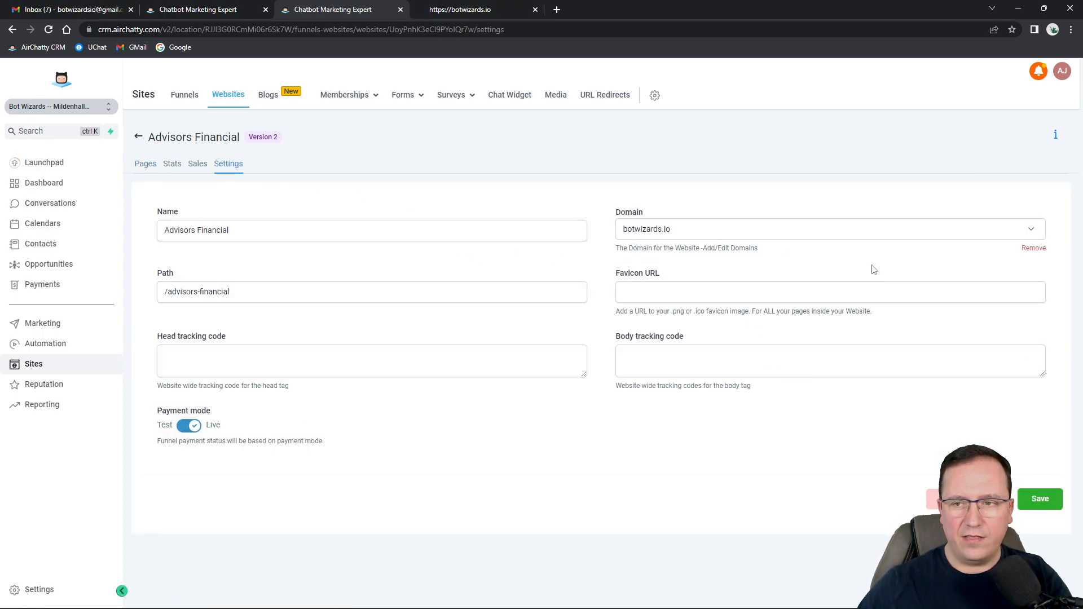
left_click_drag(621, 249, 770, 249)
left_click(771, 250)
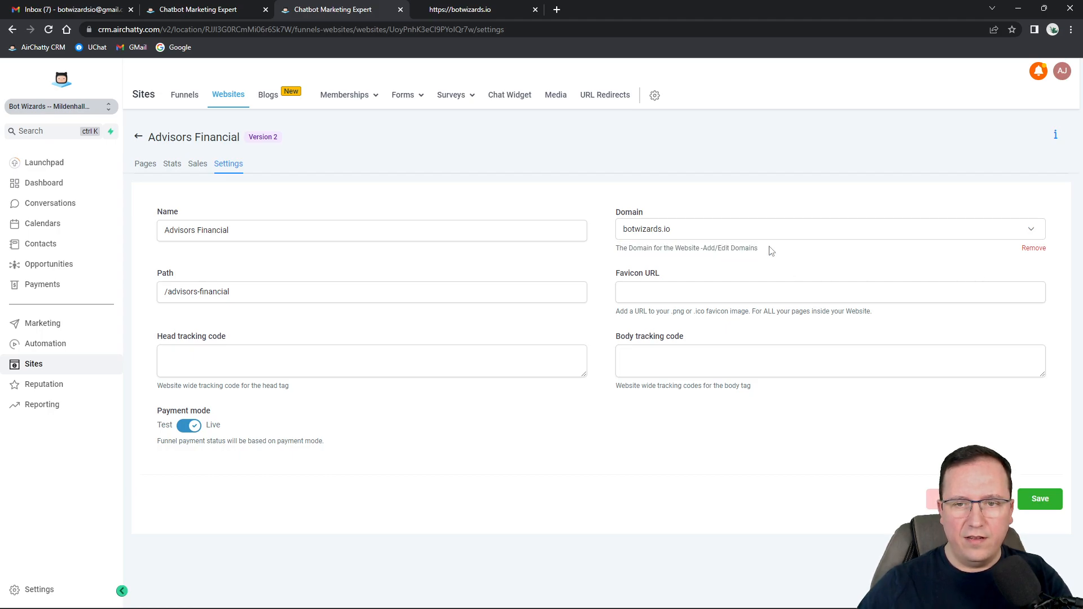
left_click_drag(621, 248, 708, 249)
left_click(705, 250)
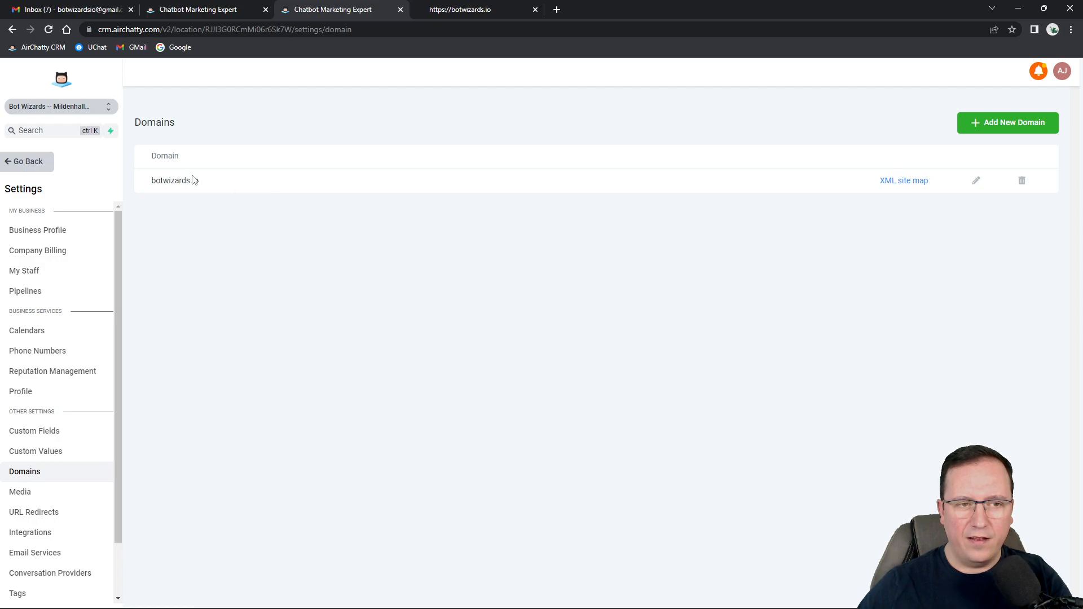
Step: Set the default page of the botwizards.io domain to Advisors Financial / Home and save
left_click(978, 182)
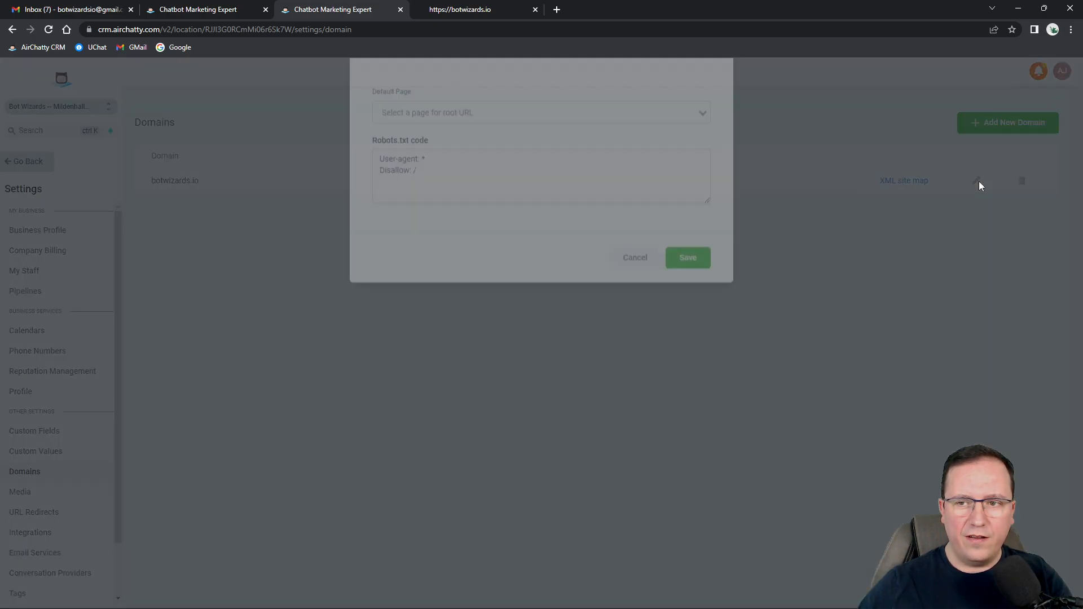
left_click(514, 154)
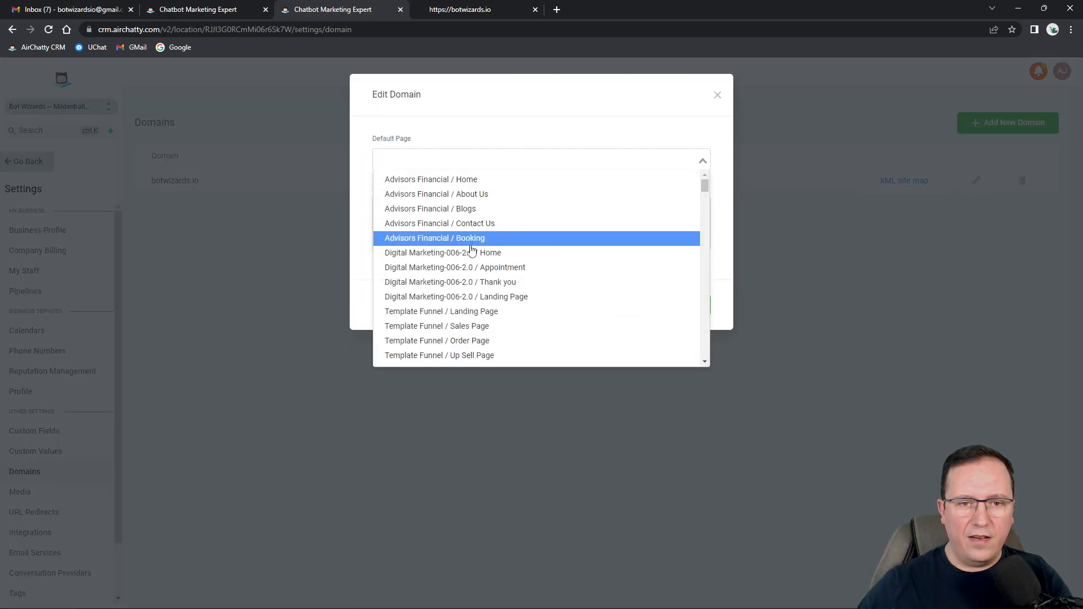
left_click(486, 180)
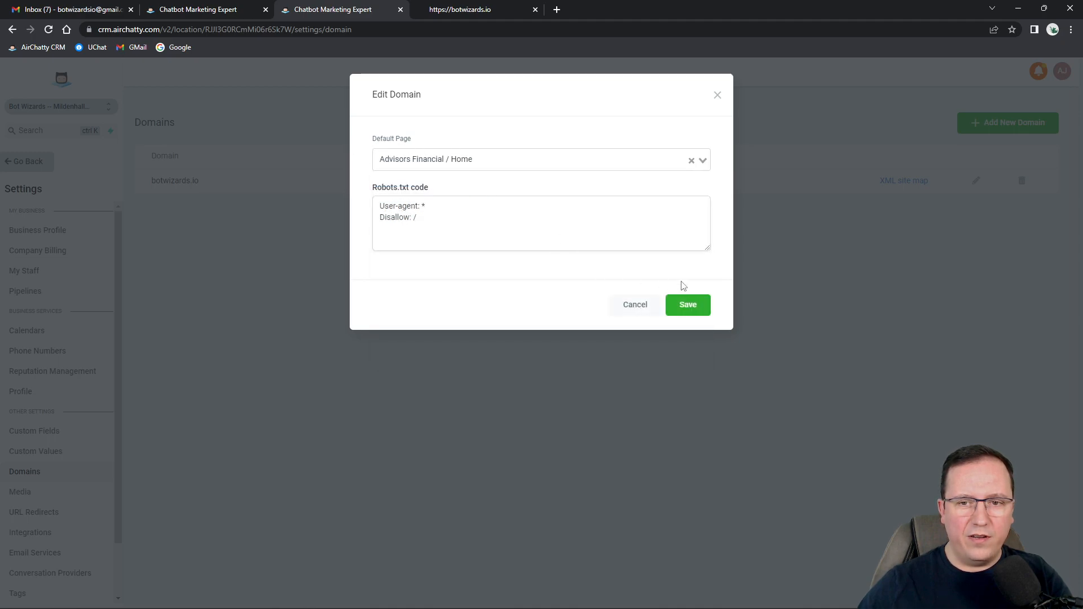
left_click(683, 306)
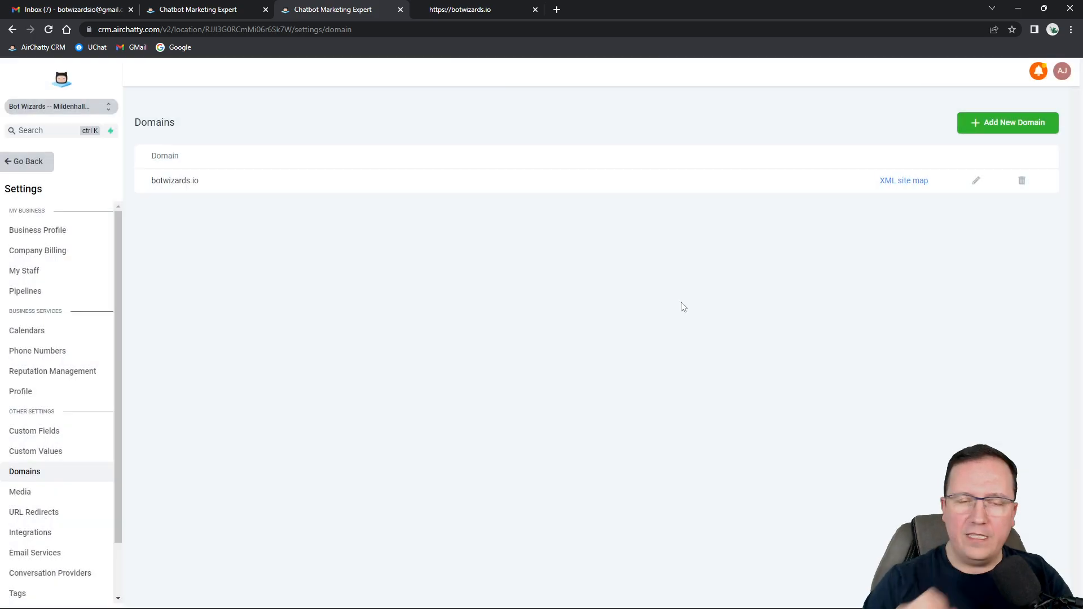
Step: Reload the live botwizards.io site to check its root page, and return to the CRM's domain list
key("ctrl+Tab")
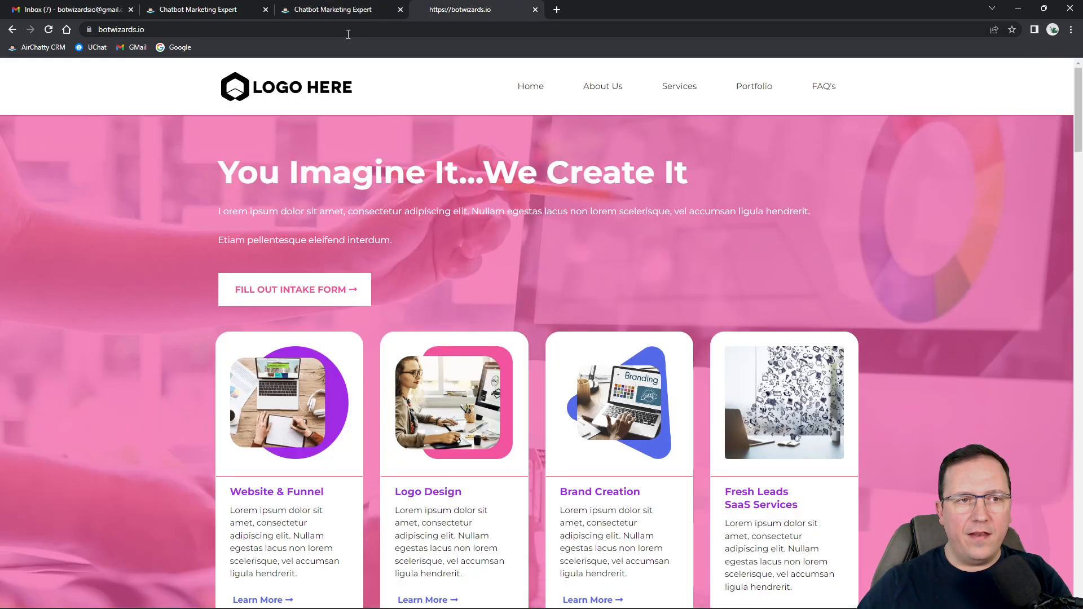
left_click(49, 29)
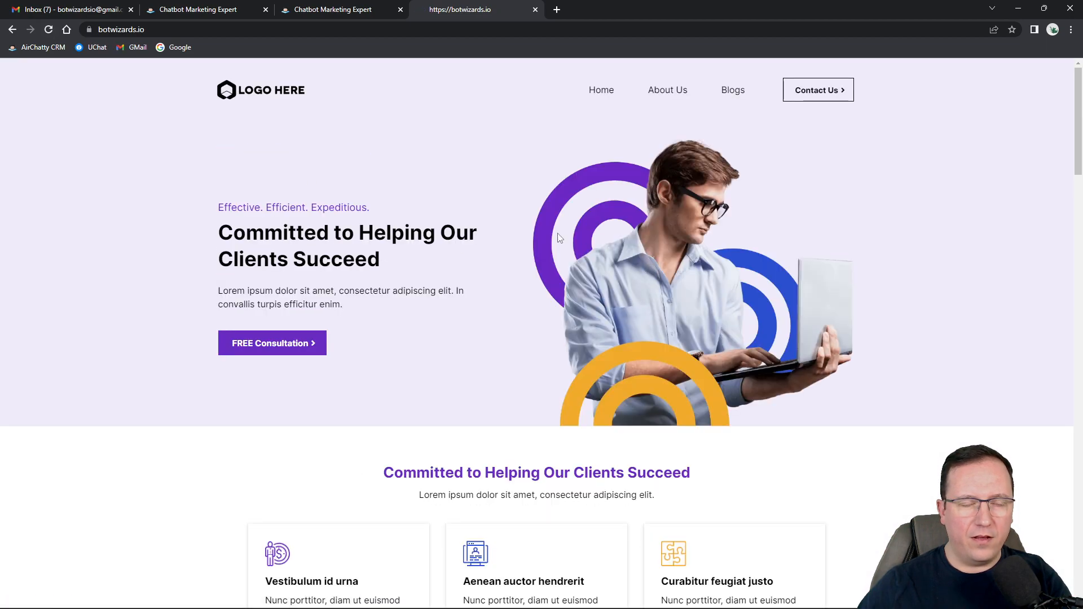
left_click(334, 13)
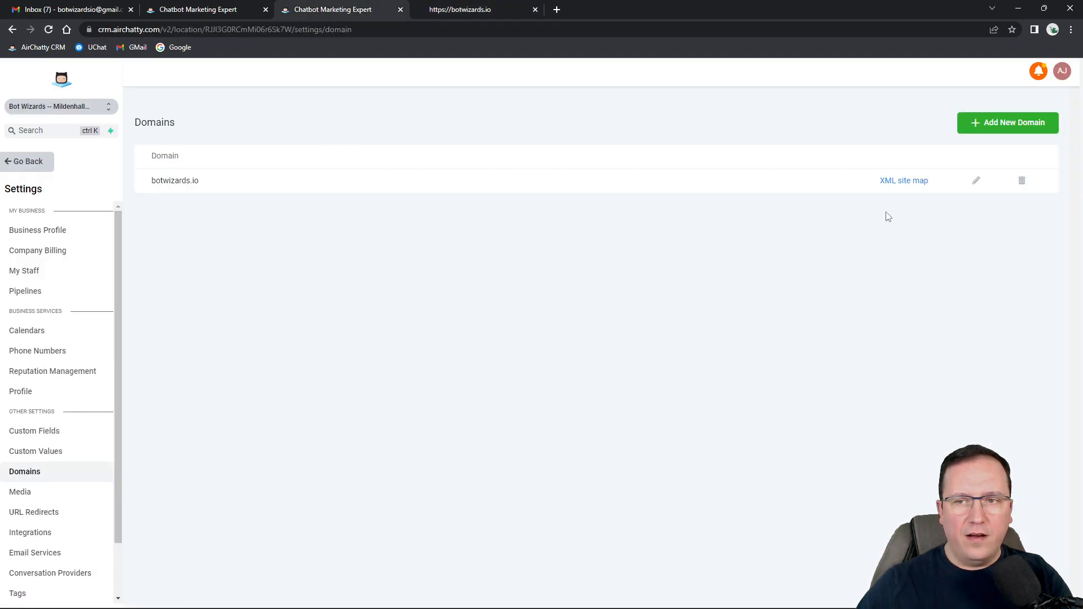
Step: Clear the default page of the botwizards.io domain and save the change
left_click(976, 180)
left_click(483, 158)
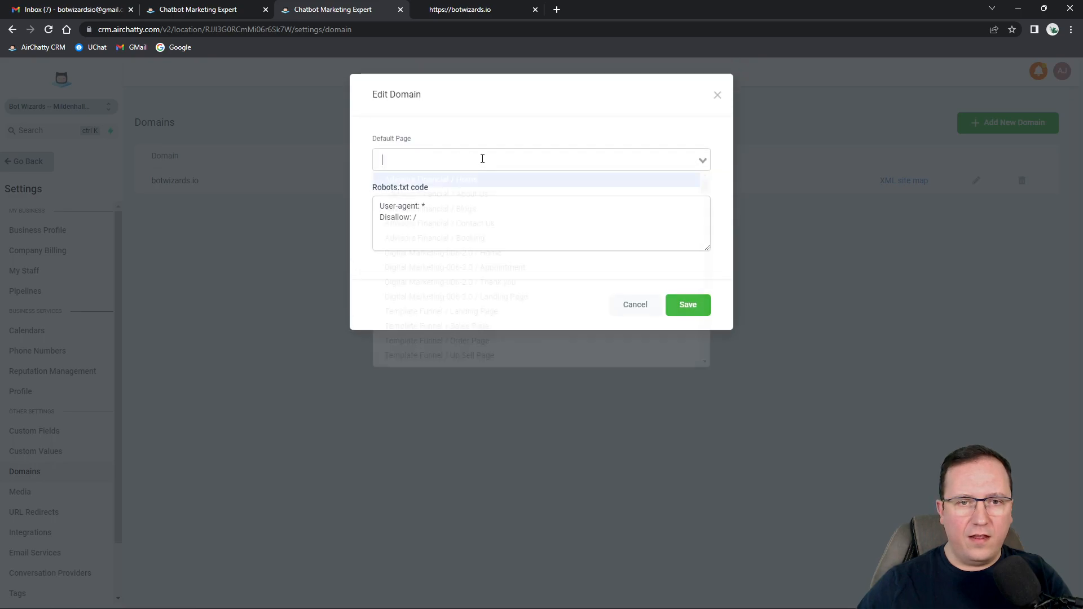
left_click(703, 134)
left_click(690, 162)
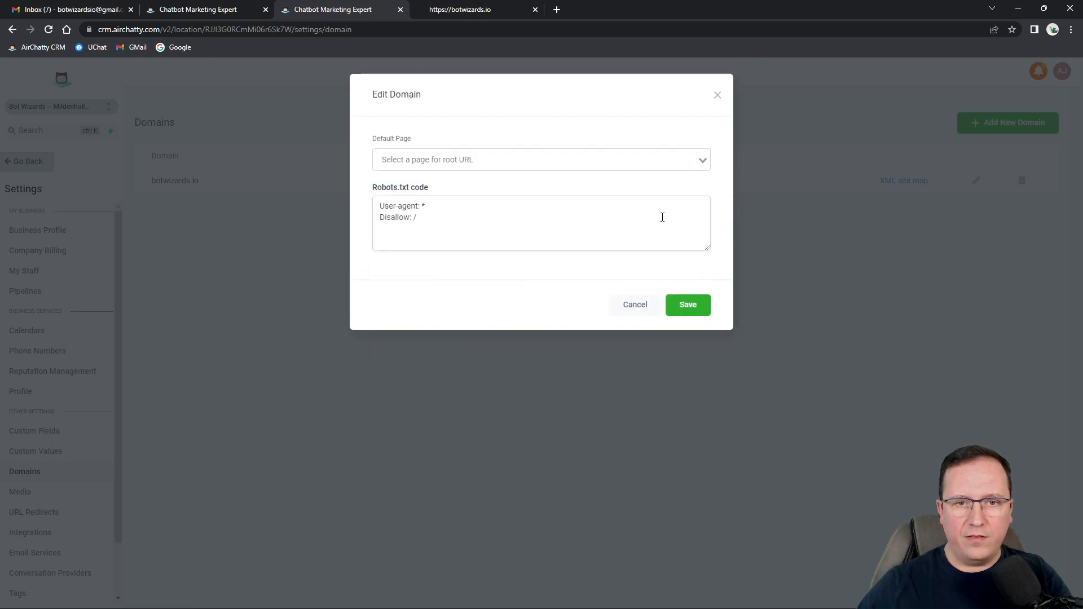
left_click(672, 307)
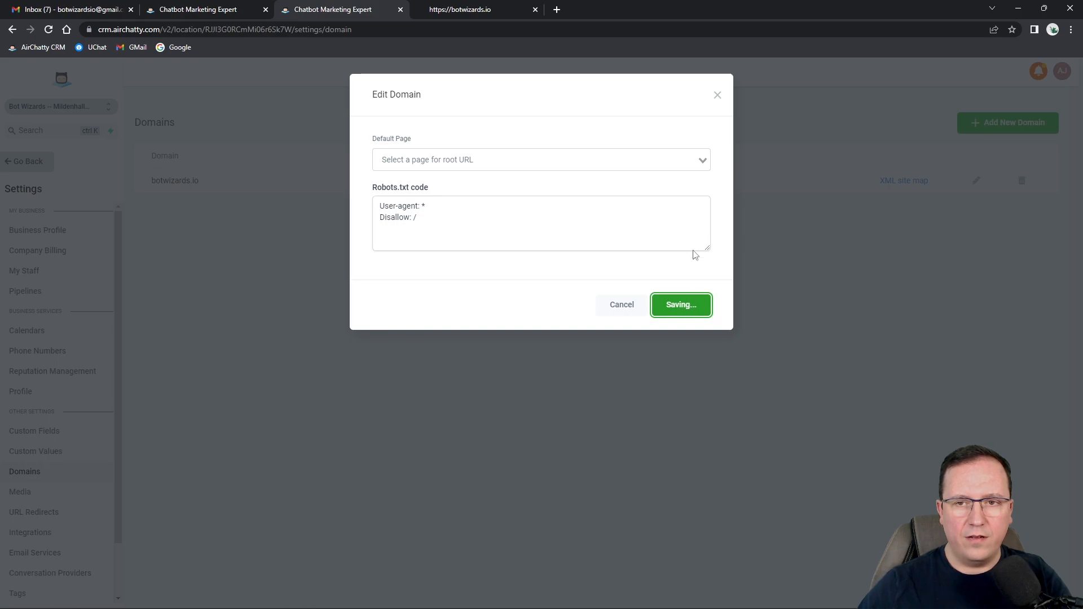
left_click(717, 97)
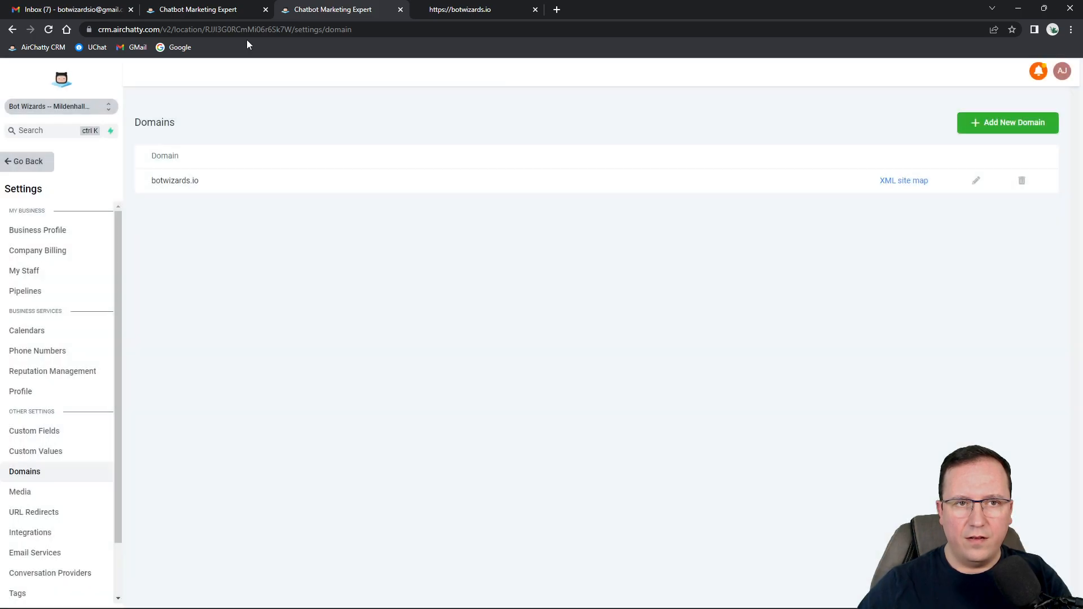
Step: Reload the domain list to recheck the default page of botwizards.io, and refresh the live site
left_click(52, 32)
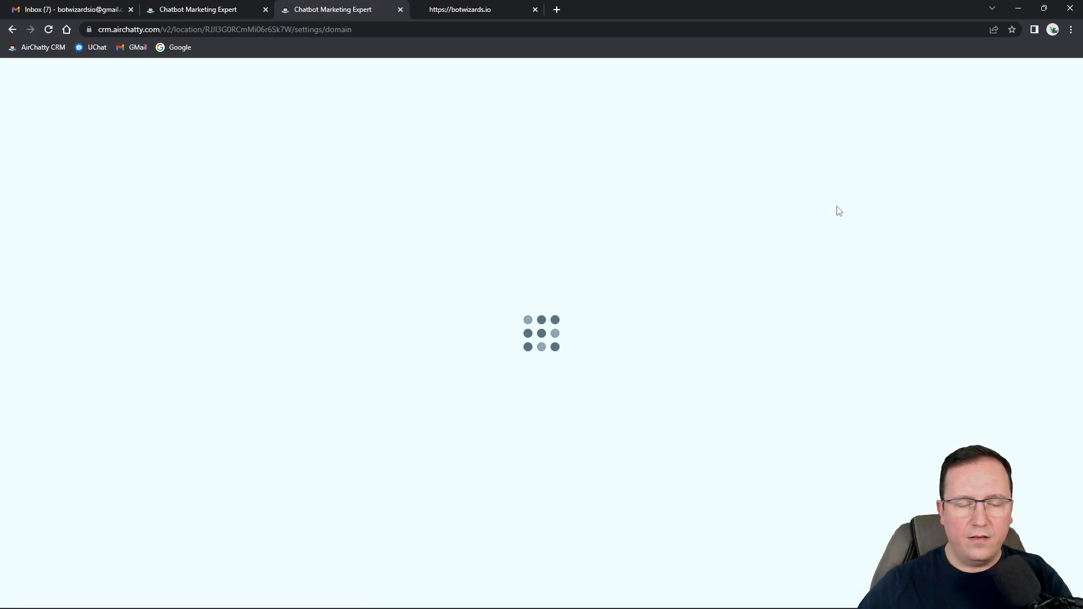
left_click(974, 181)
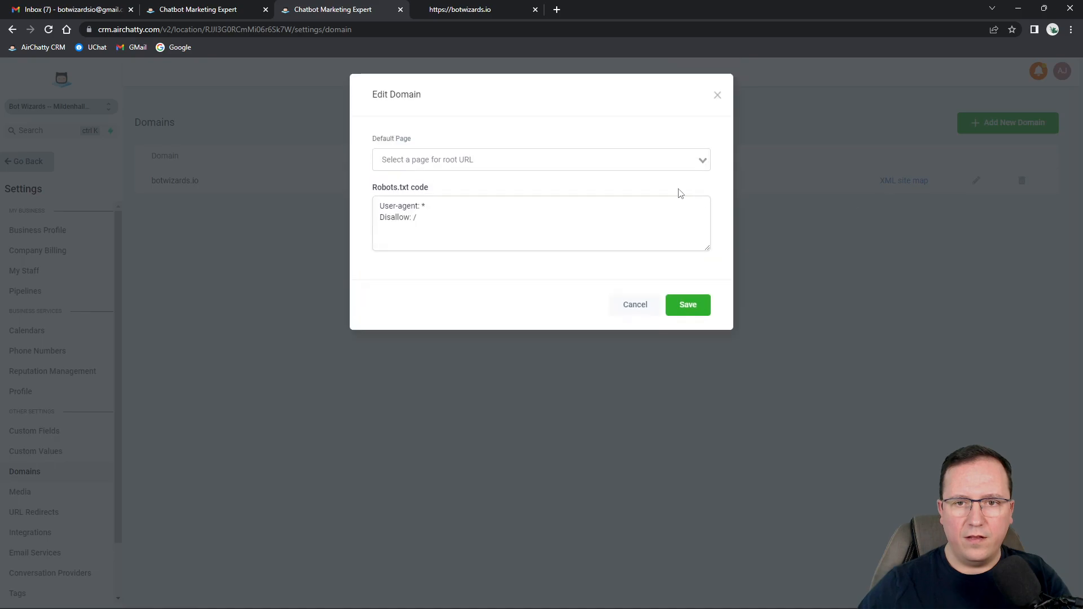
left_click(716, 95)
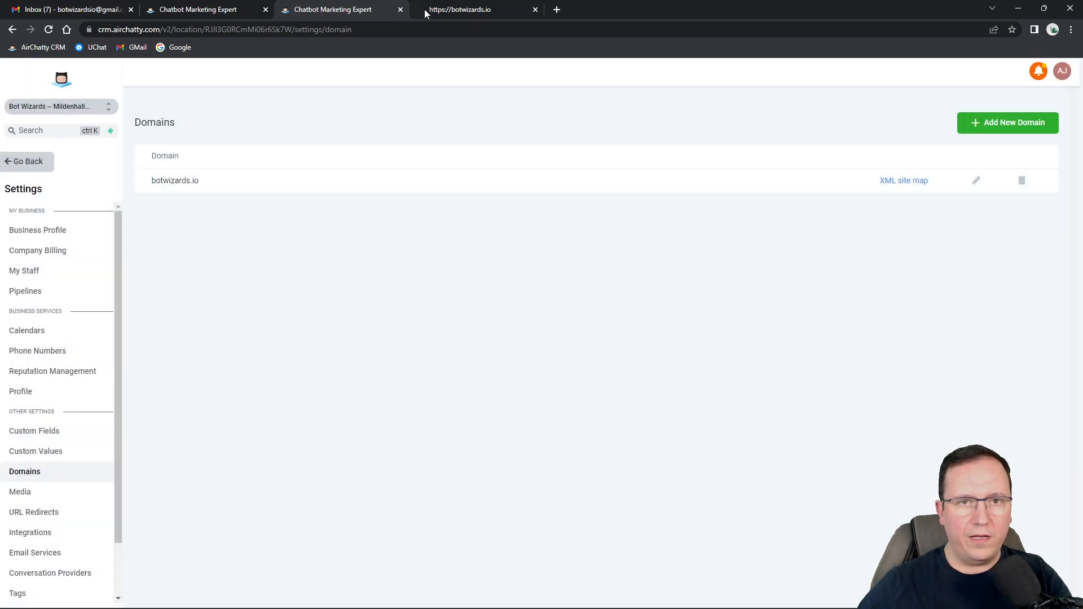
left_click(421, 12)
left_click(49, 30)
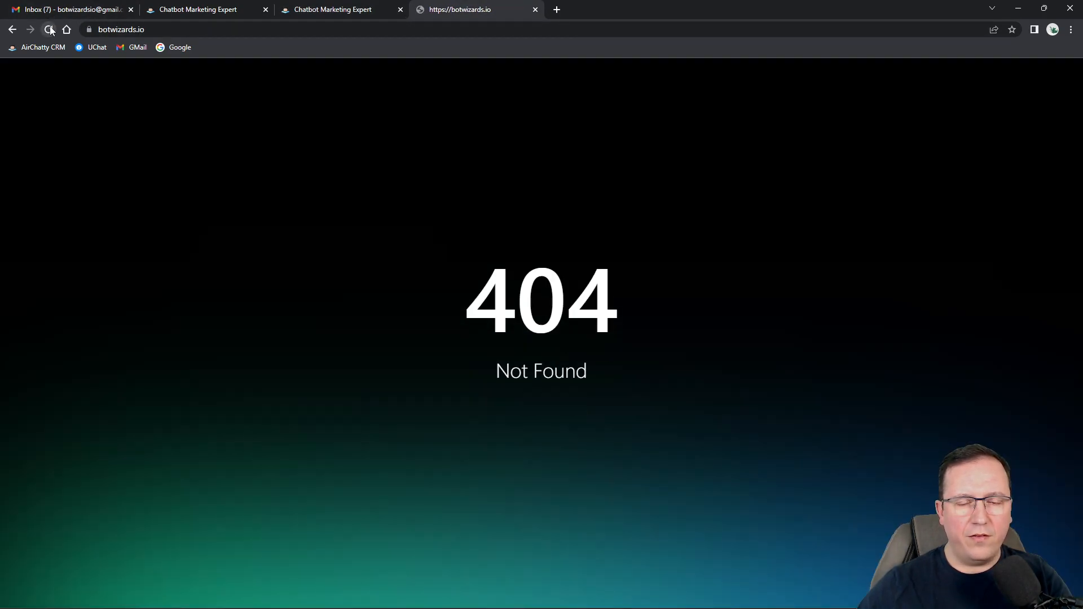
Step: Set the Advisors Financial website's domain to botwizards.io in its settings, save, and accept the path update notice
left_click(212, 9)
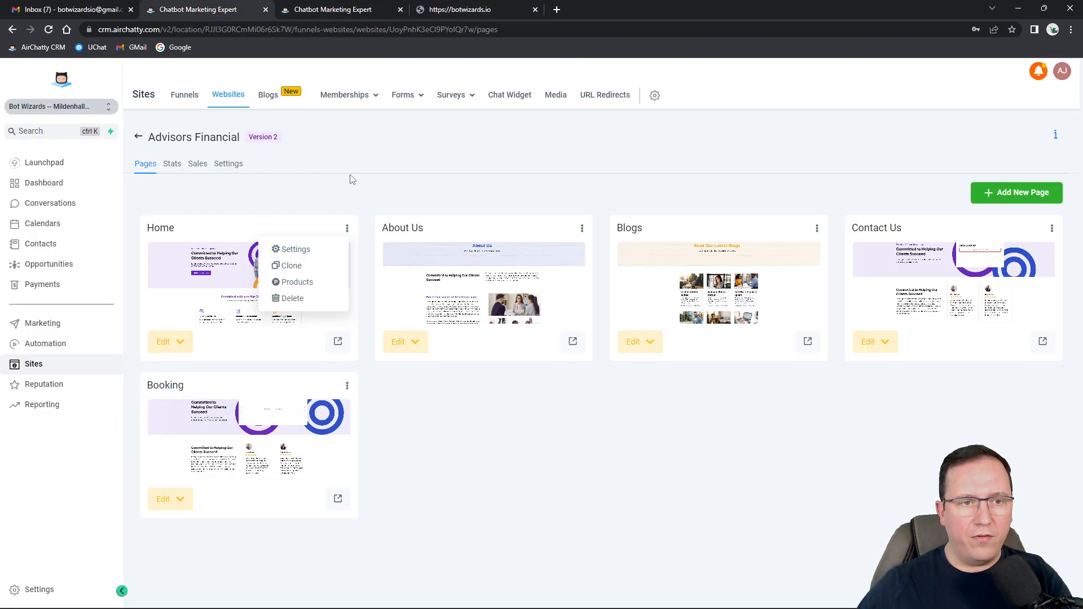
left_click(290, 251)
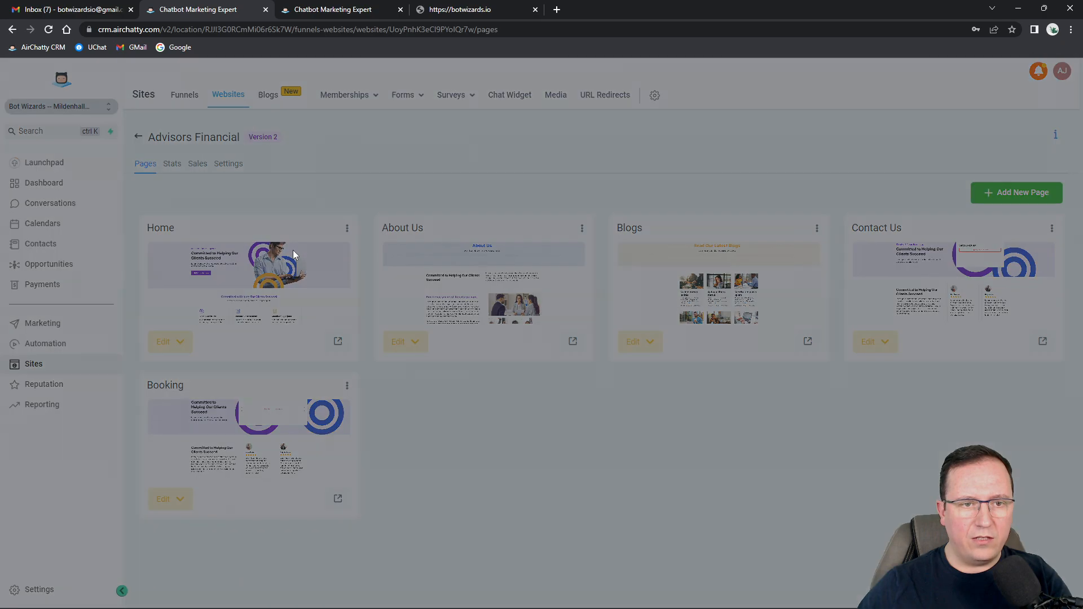
left_click(608, 304)
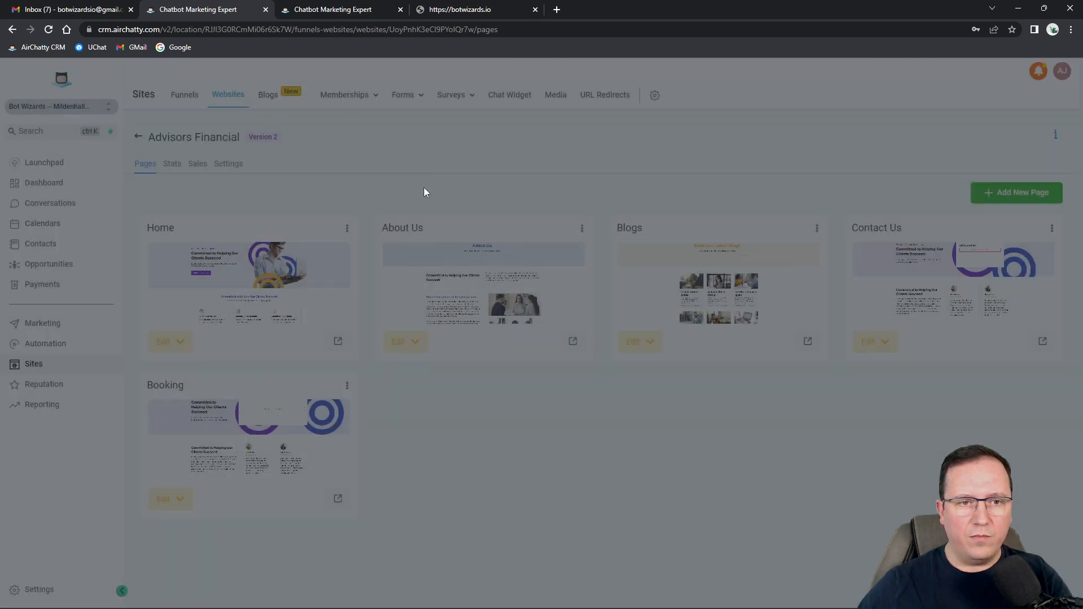
left_click(228, 165)
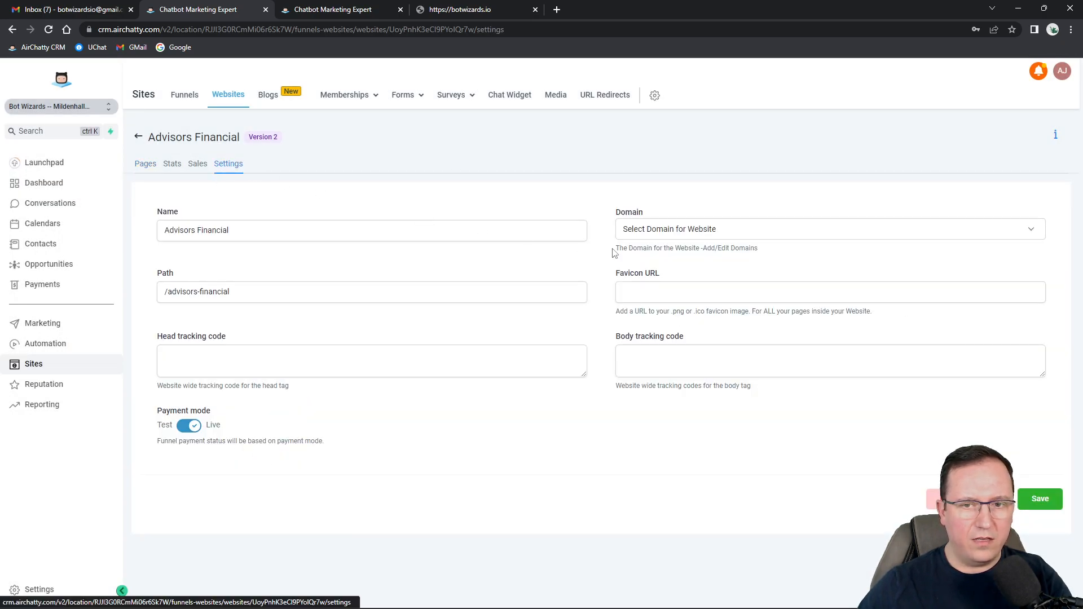
left_click(722, 234)
left_click(663, 252)
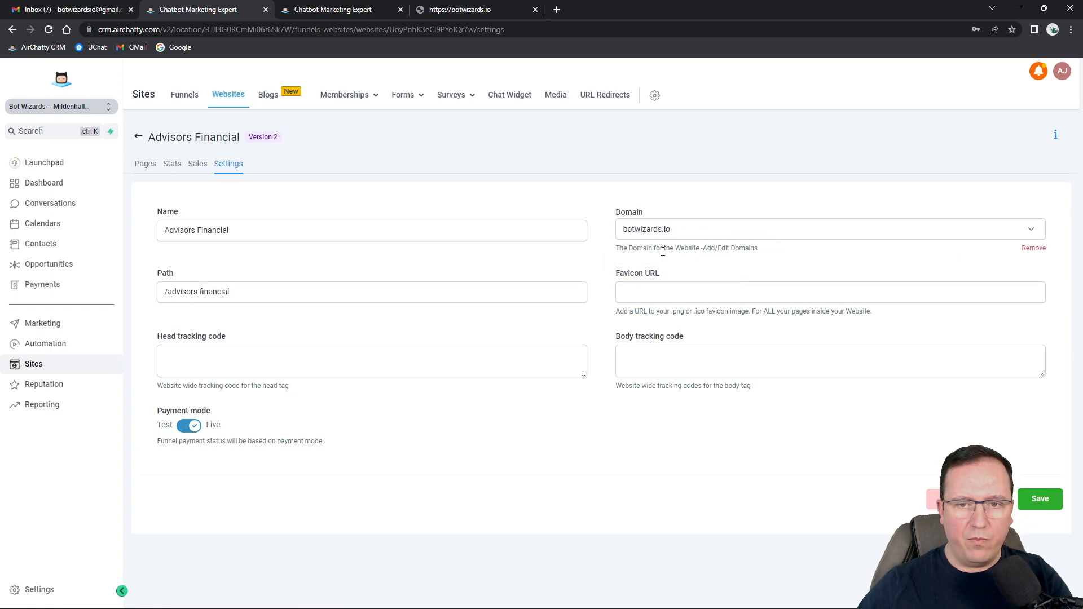
left_click(1039, 504)
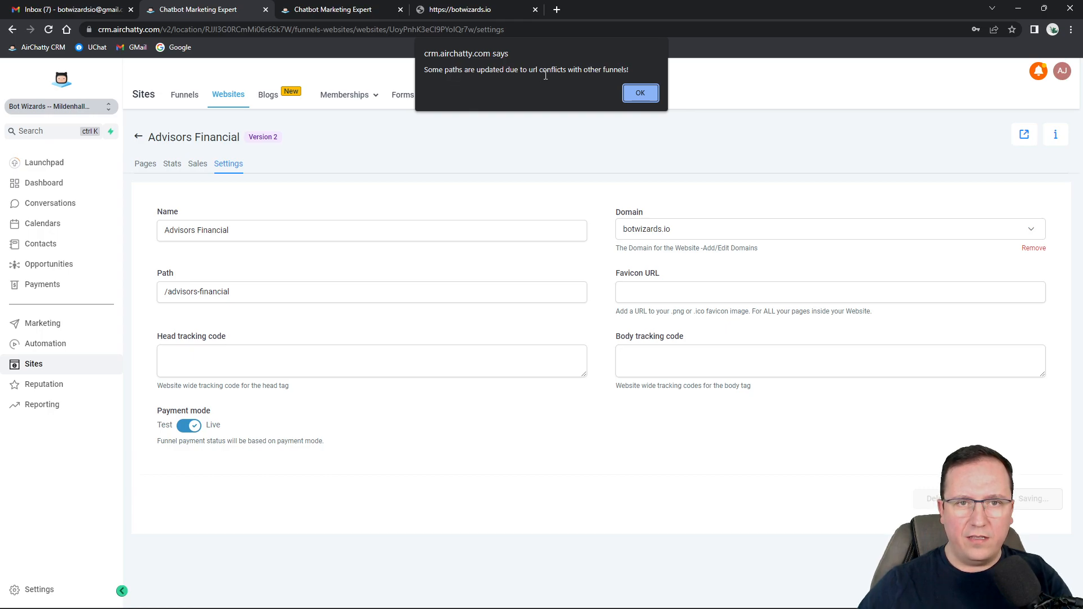
left_click(640, 93)
Step: Reopen the Advisors Financial settings to check the domain, and reload the live botwizards.io site
left_click(228, 164)
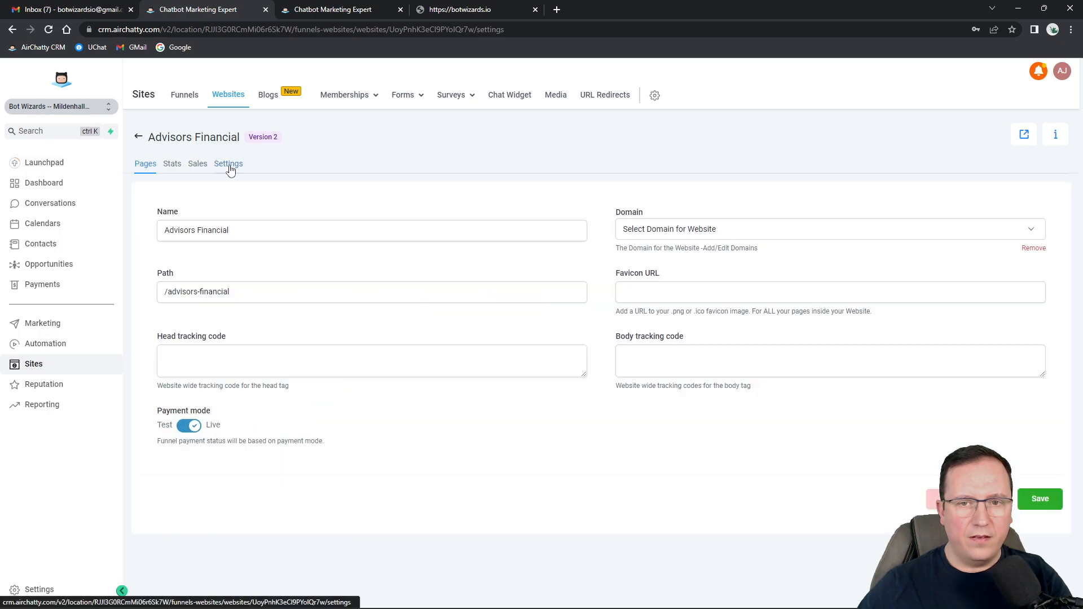
left_click(454, 10)
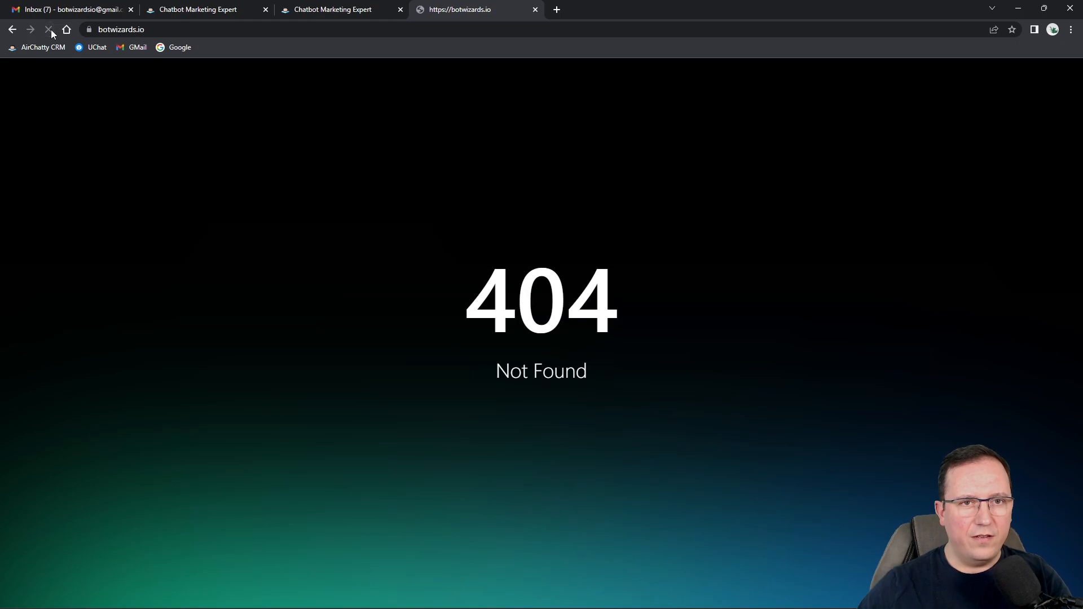
left_click(50, 31)
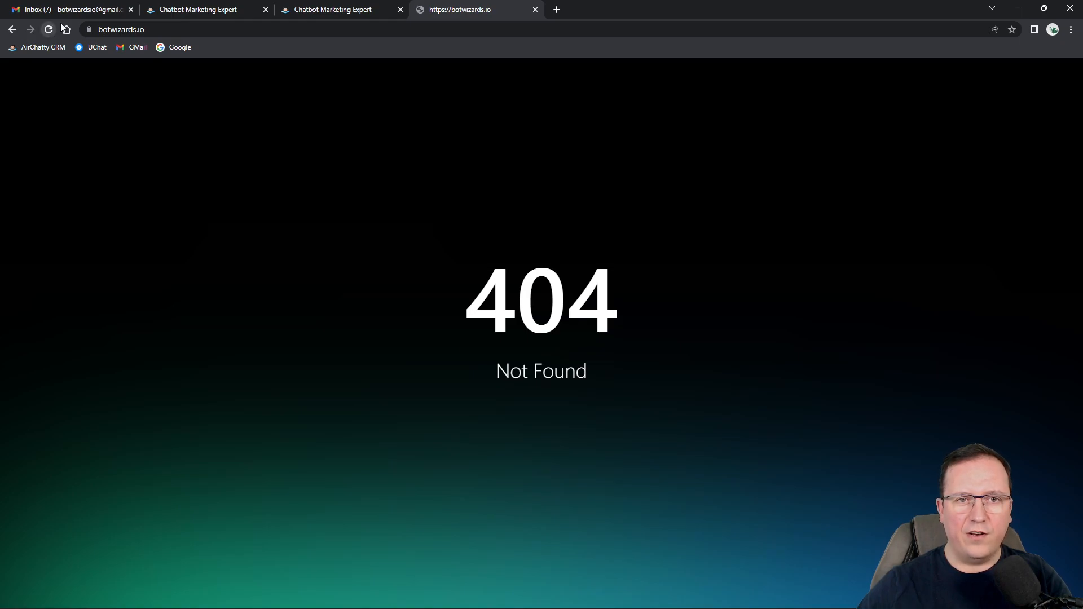
Step: Set the default page of botwizards.io to Advisors Financial / Home, save the change, and reload the live site
left_click(367, 7)
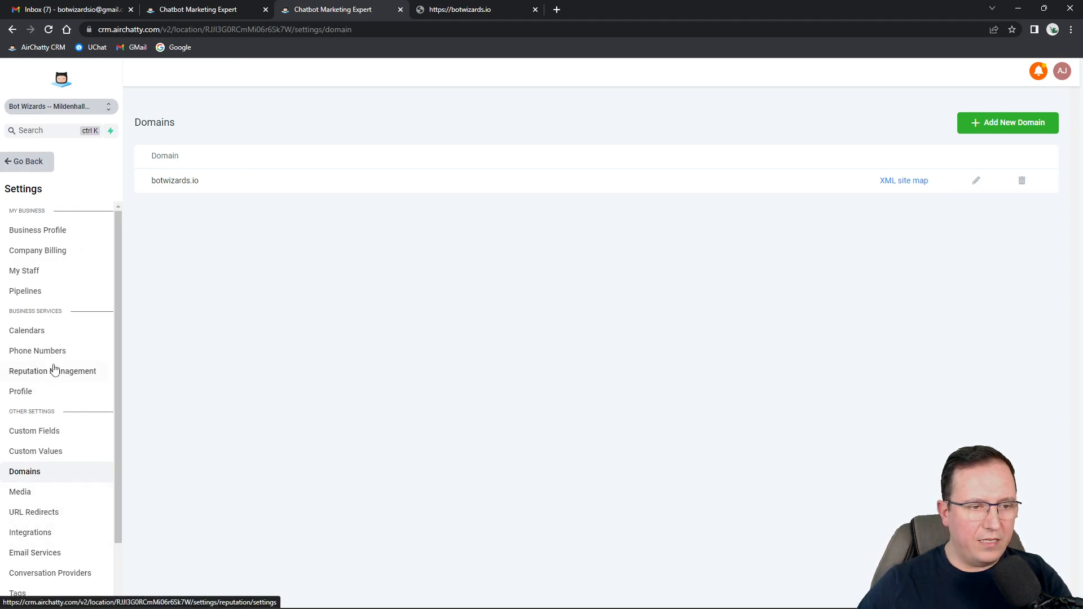
scroll(73, 496, "down", 2)
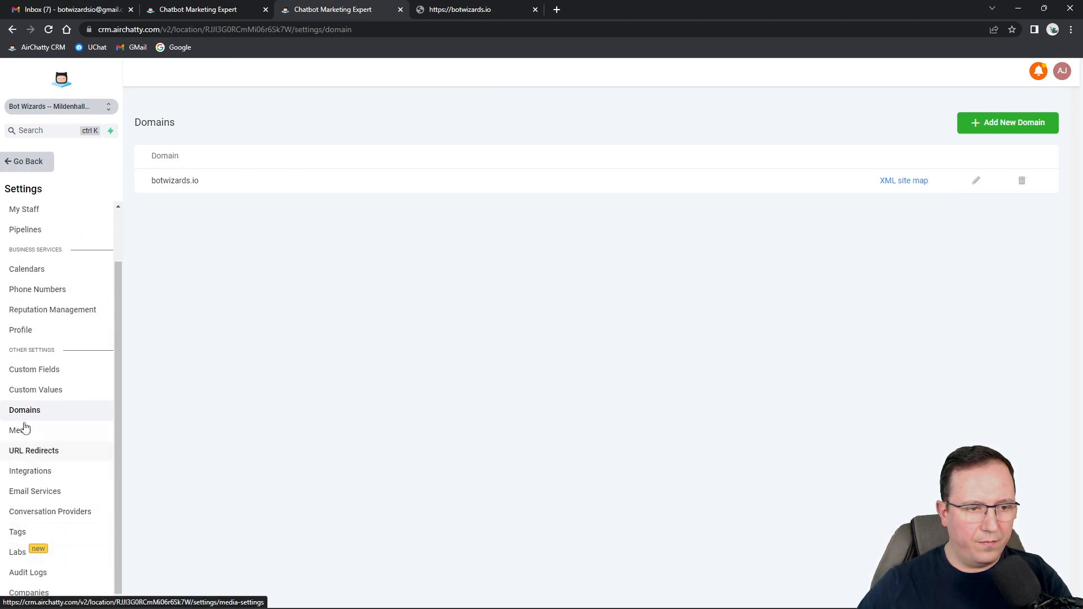
left_click(976, 182)
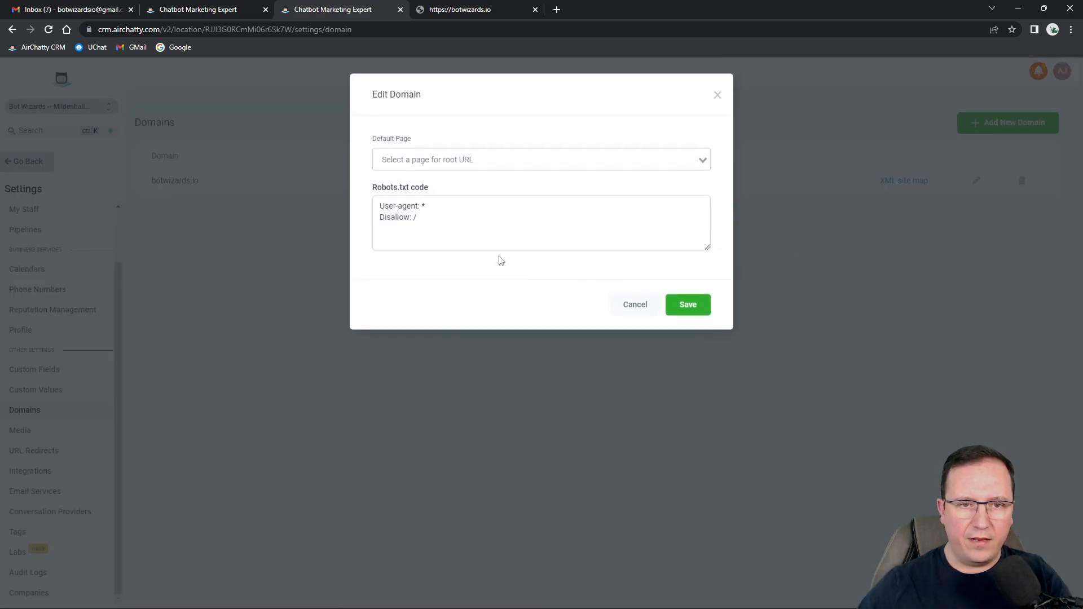
left_click(486, 160)
left_click(450, 180)
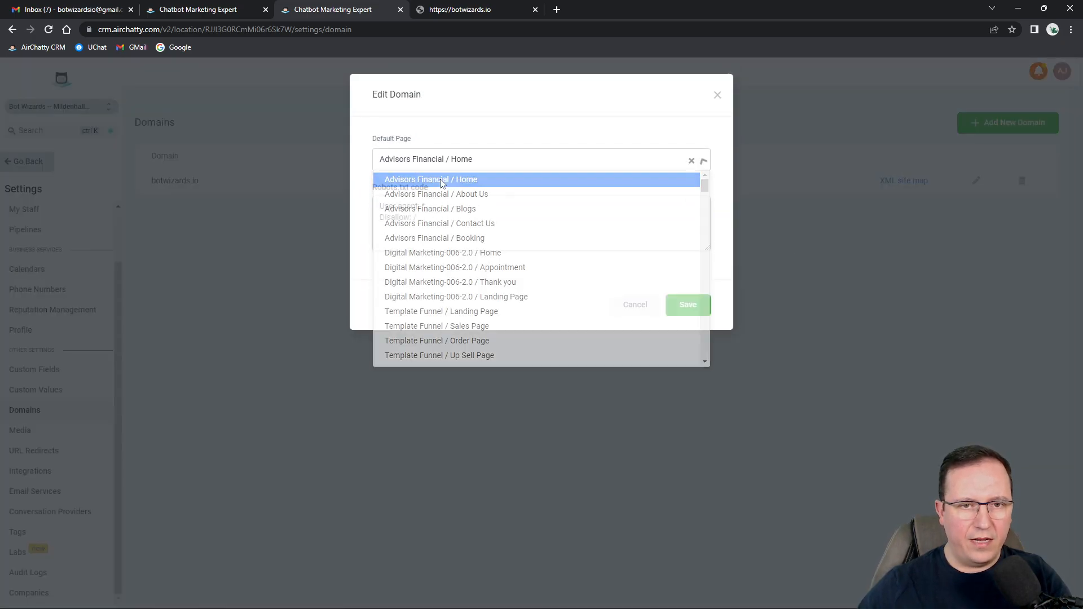
left_click(687, 305)
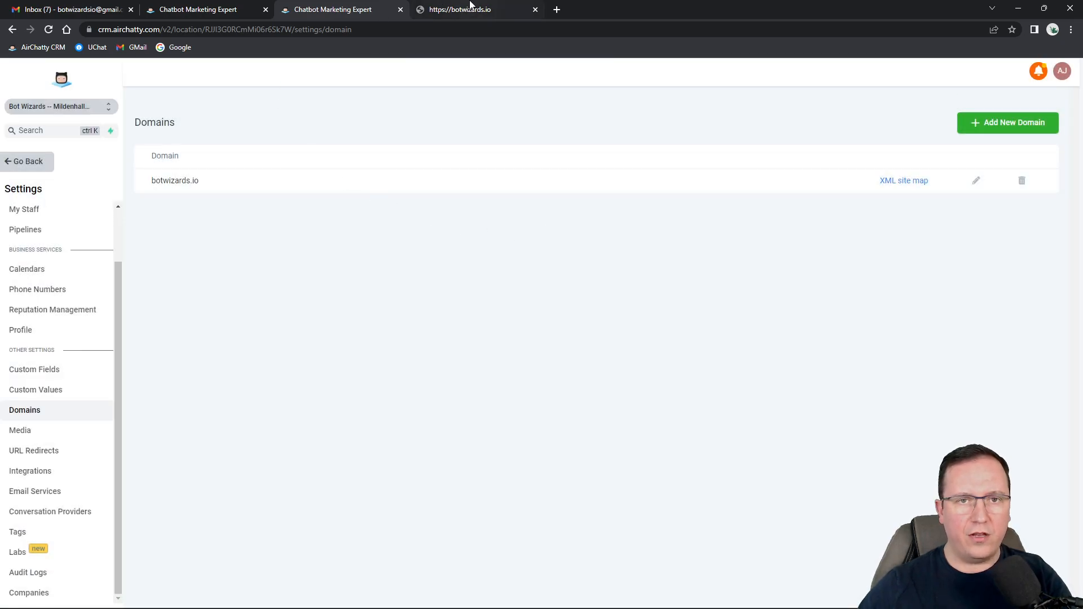
left_click(470, 6)
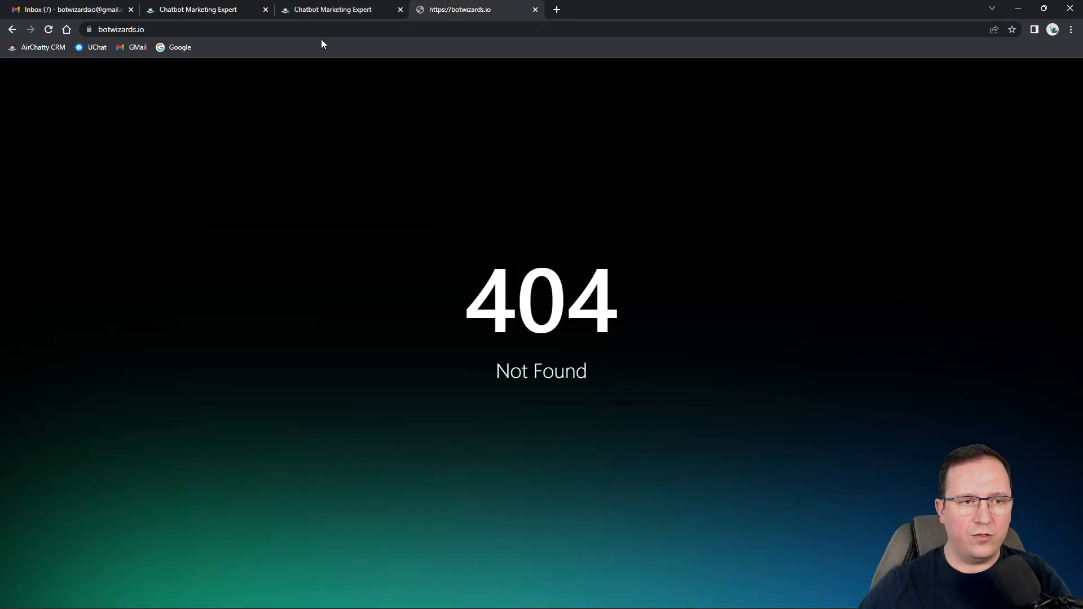
left_click(49, 31)
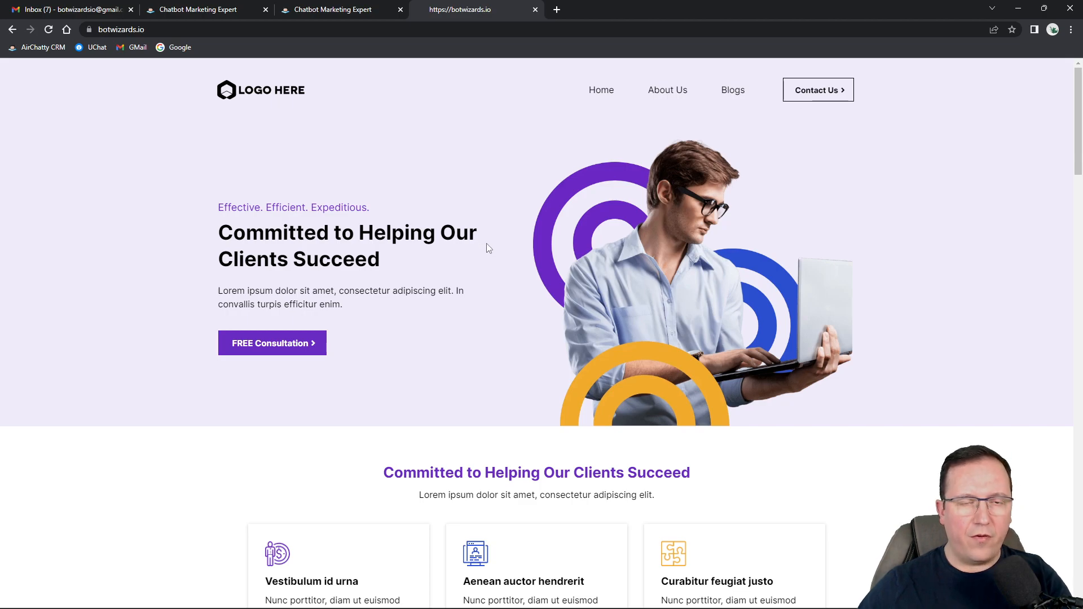
Step: Return to the top-level list of websites and create a new website named My Page
left_click(333, 9)
left_click(237, 7)
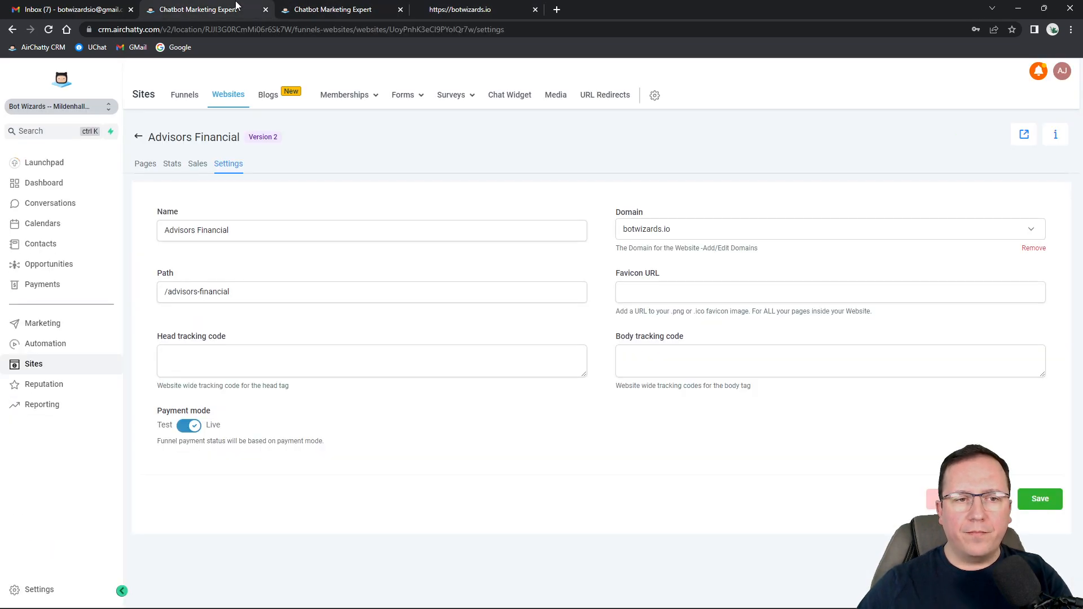
left_click(138, 138)
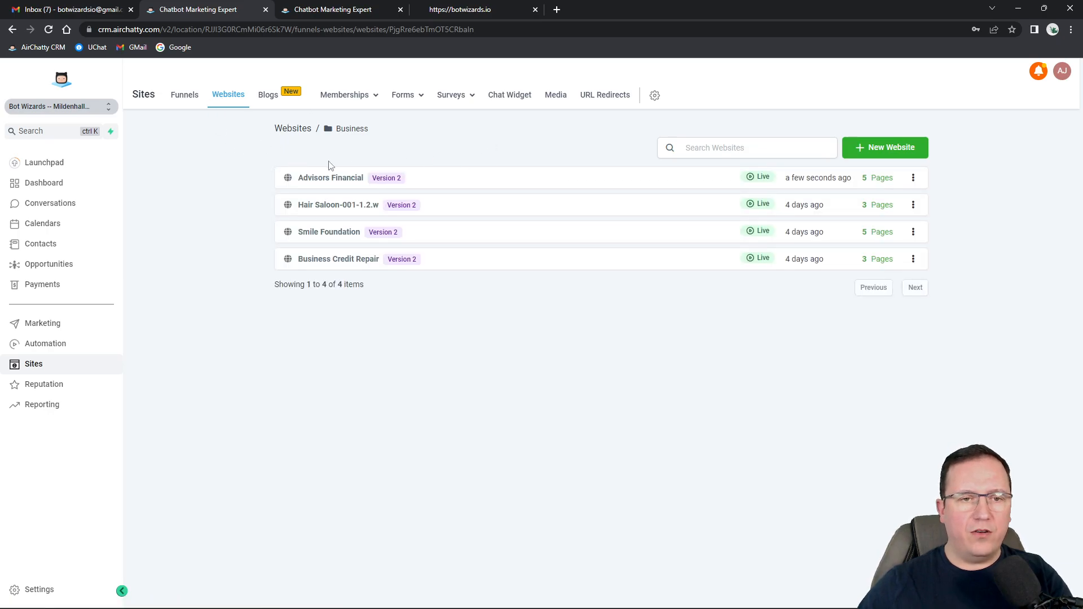
left_click(298, 129)
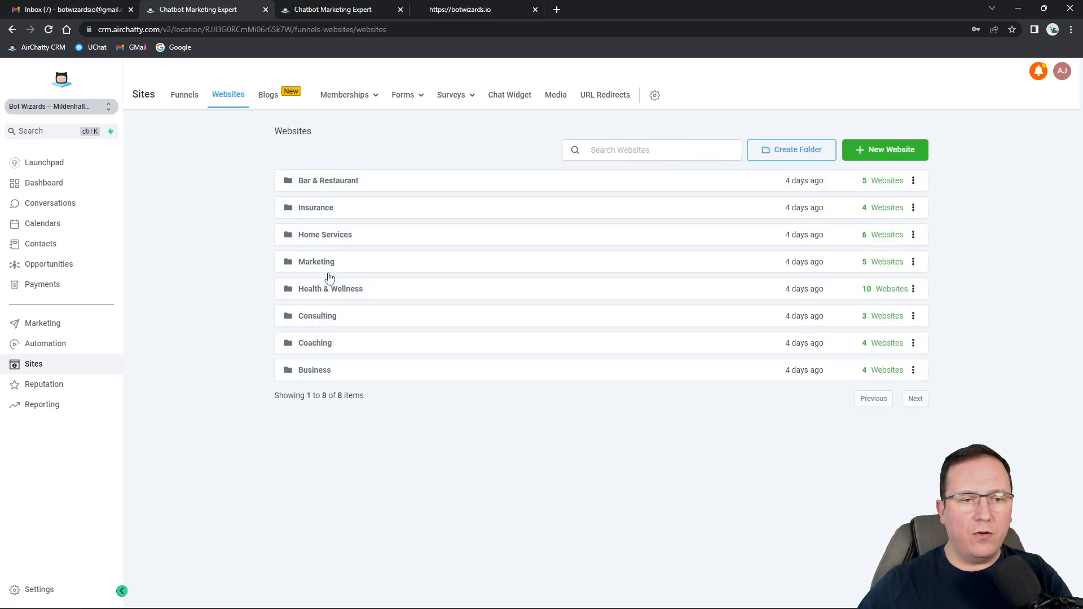
left_click(880, 158)
left_click(541, 153)
type("My Page")
left_click(539, 190)
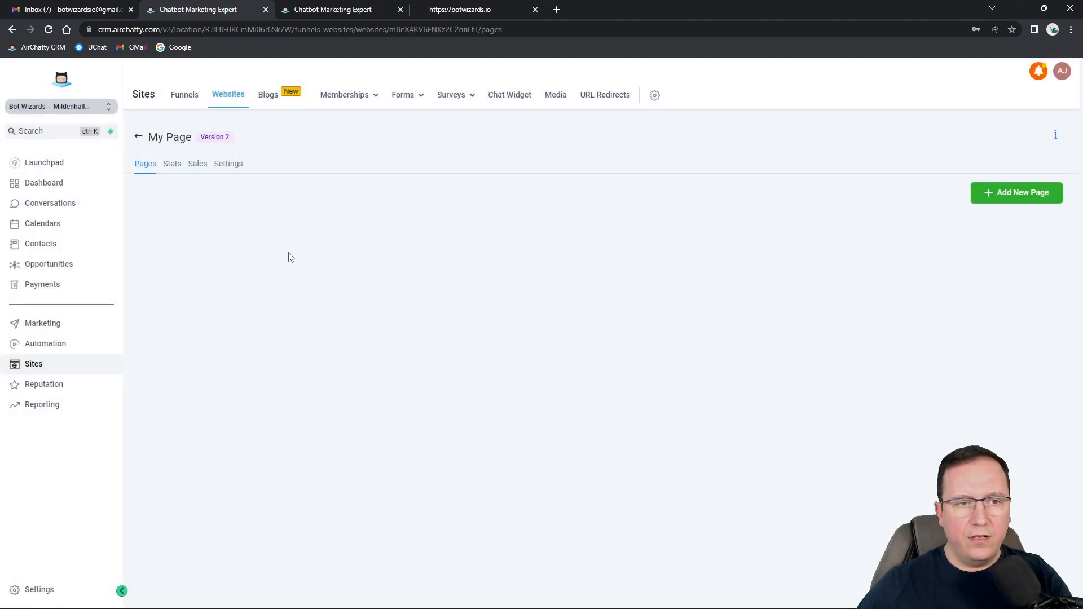
Step: Add a new page named Home with the path home to the My Page website, without a ClickFunnels import
left_click(1014, 194)
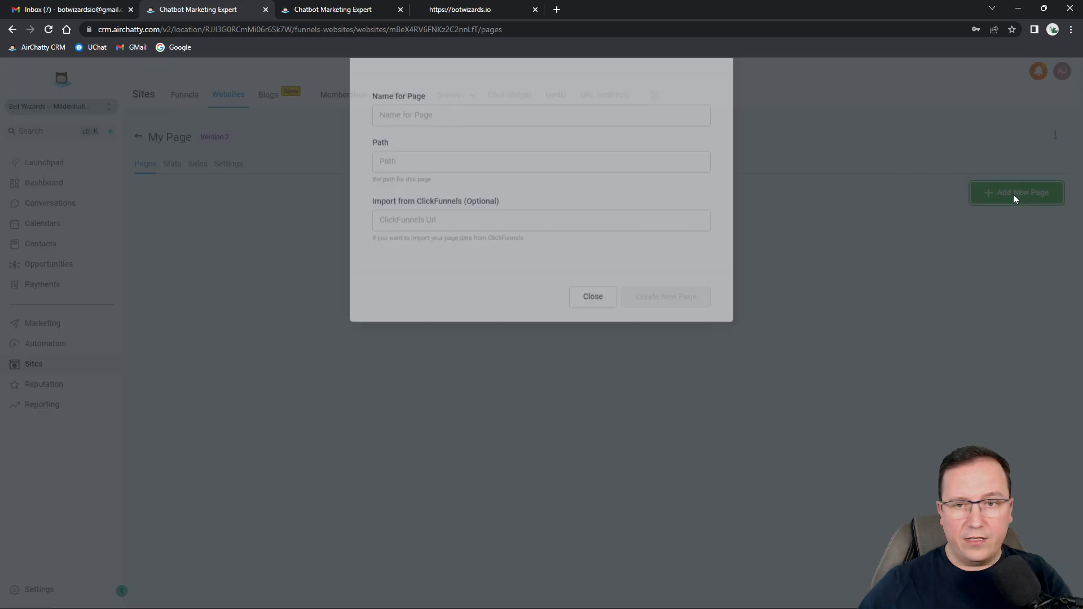
left_click(448, 156)
type("Home")
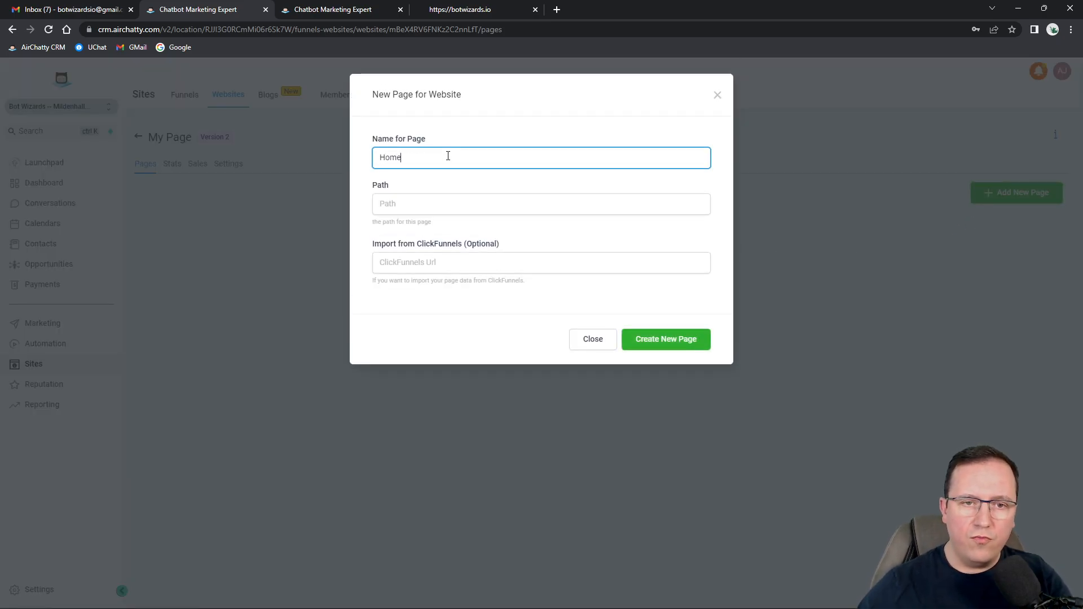
left_click(424, 203)
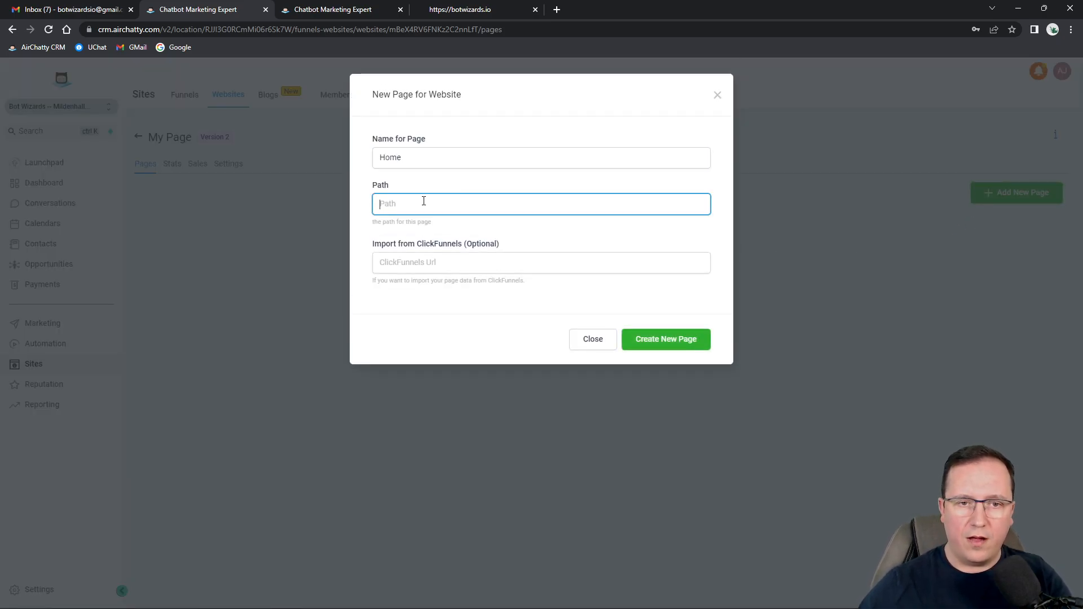
type("home")
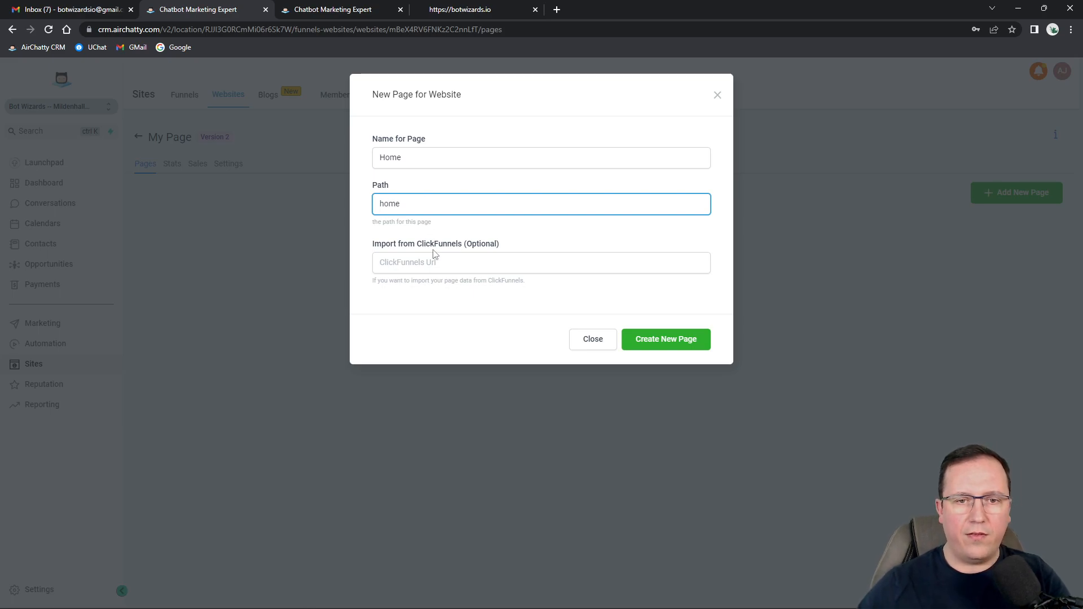
left_click_drag(371, 243, 464, 247)
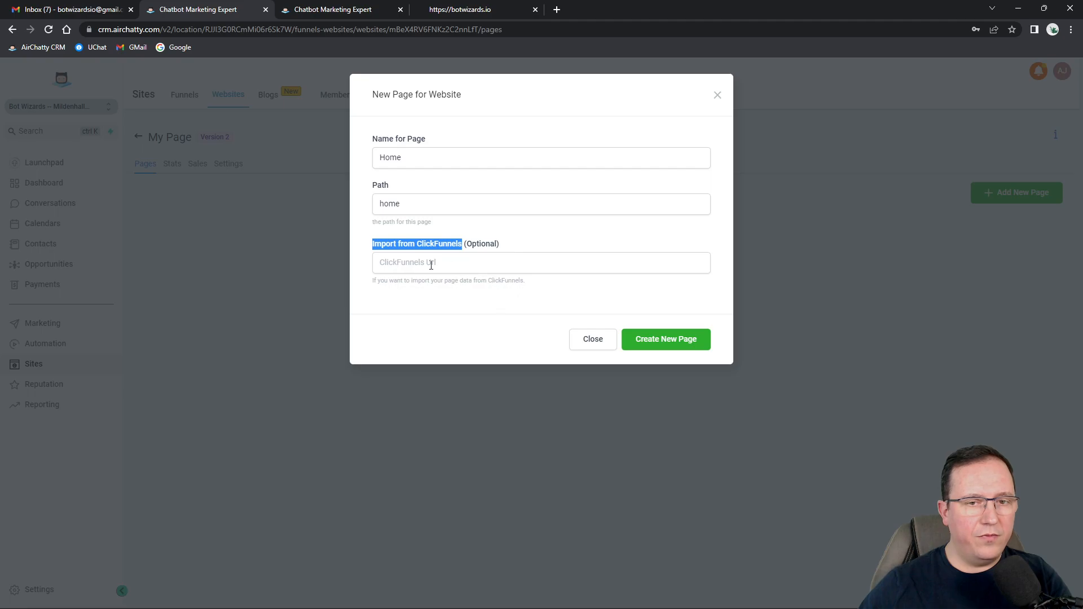
left_click(655, 338)
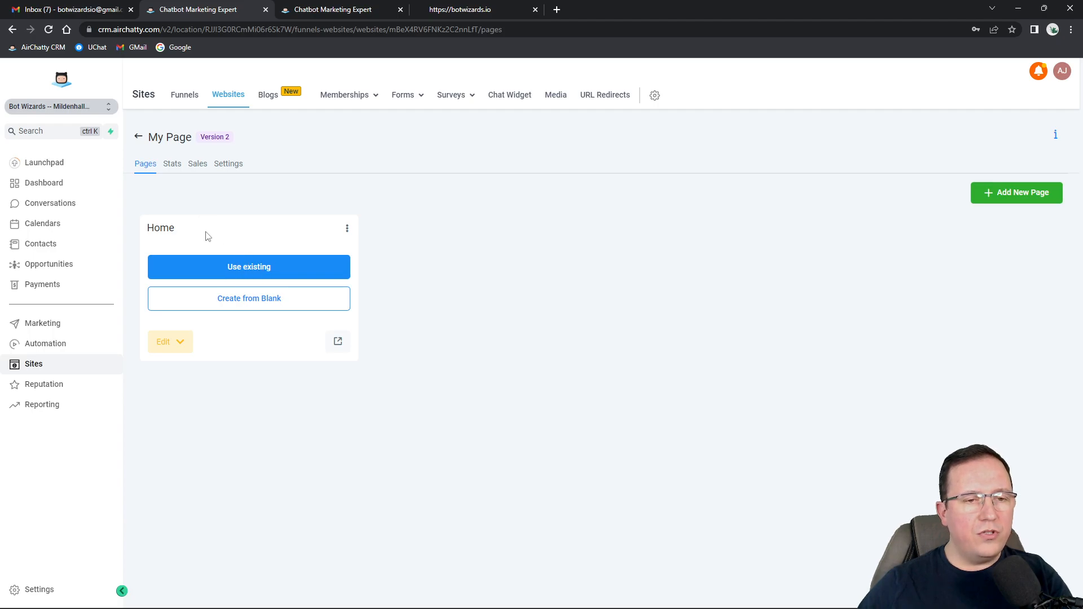
Step: Preview the xGym website's Home page as an existing source to import into the new Home page
left_click(251, 267)
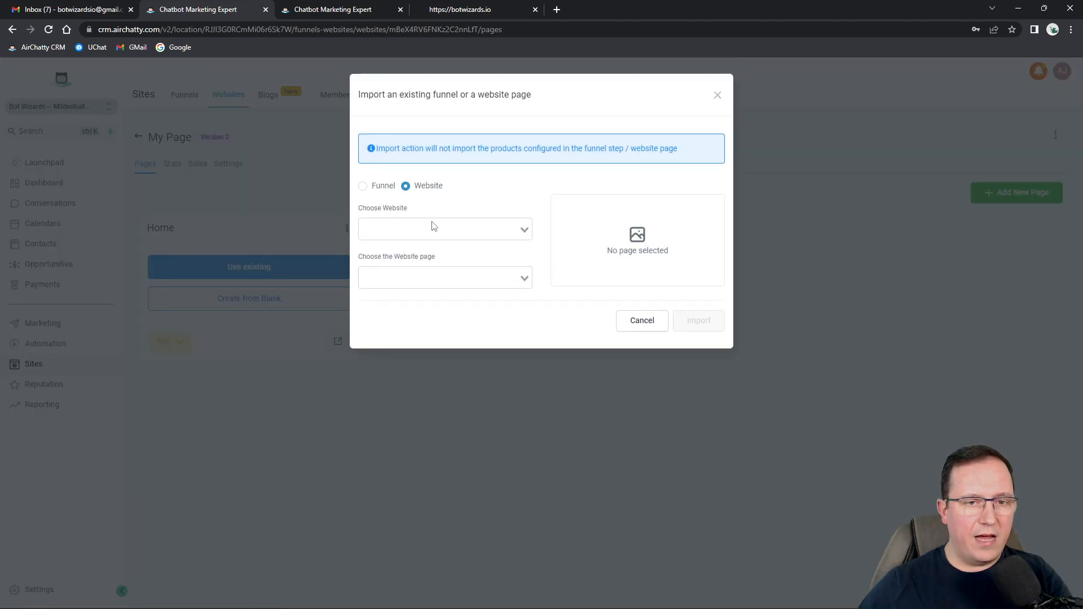
left_click(439, 229)
scroll(437, 361, "down", 10)
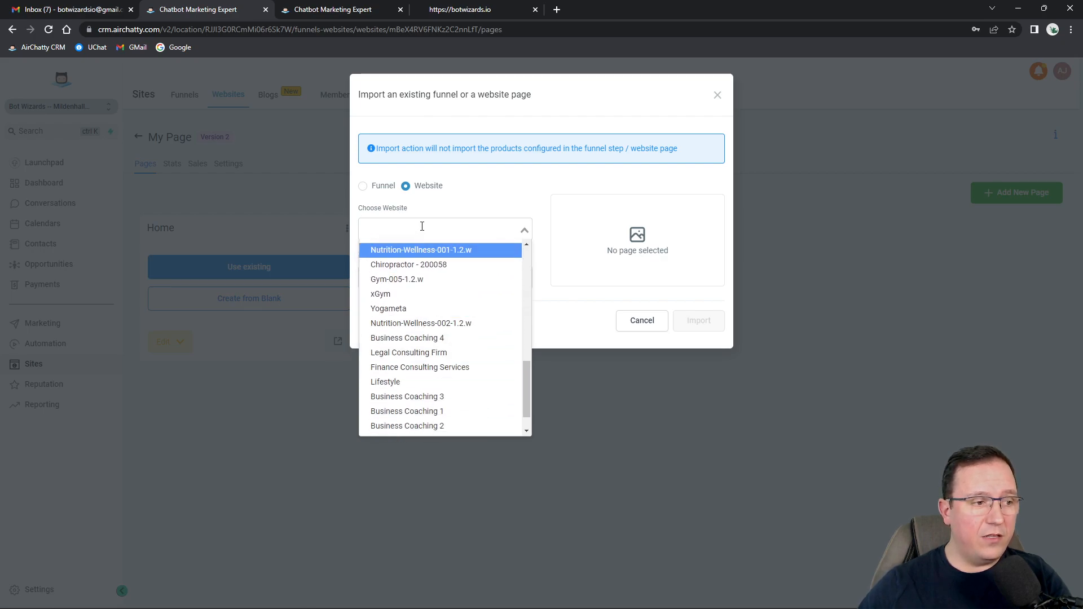
scroll(442, 355, "down", 1)
scroll(443, 281, "up", 1)
left_click(443, 277)
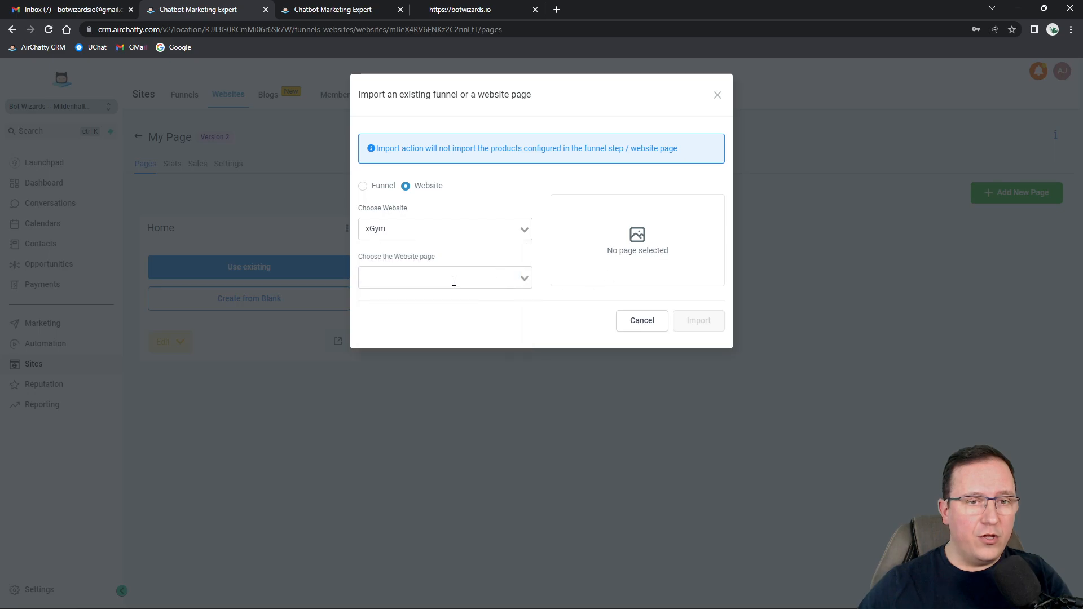
left_click(454, 281)
left_click(418, 296)
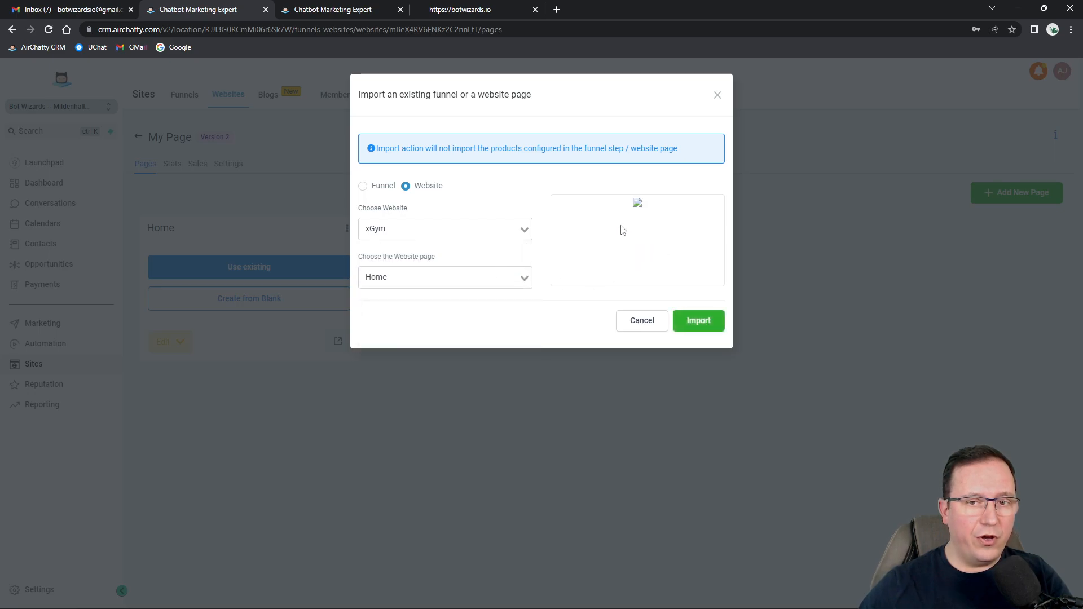
Step: Preview the Home page of the Agency - 200012 website as the import source
left_click(418, 228)
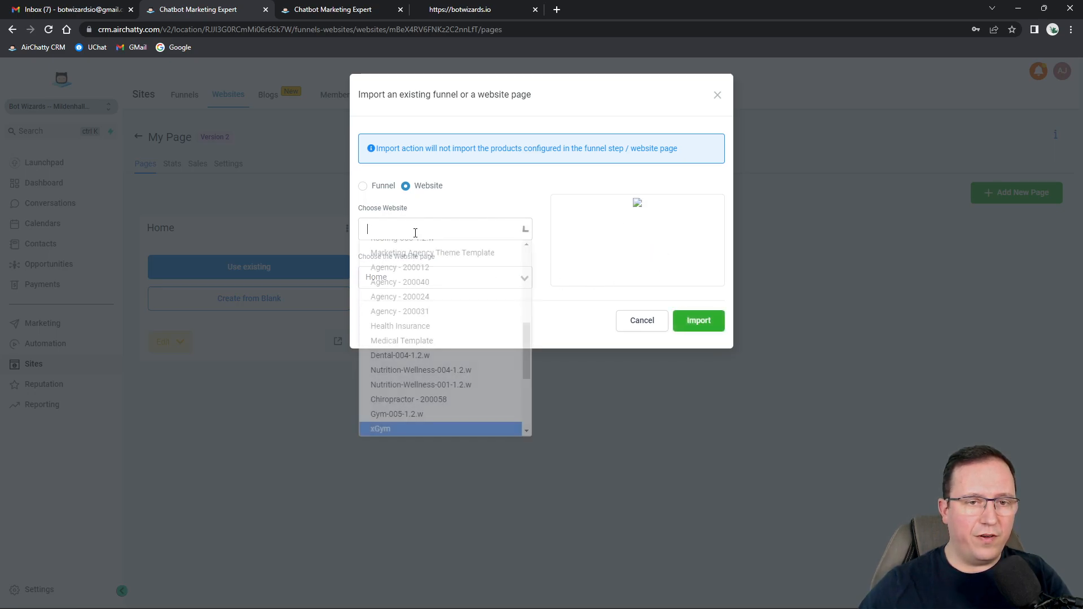
scroll(411, 293, "up", 1)
left_click(414, 279)
left_click(468, 289)
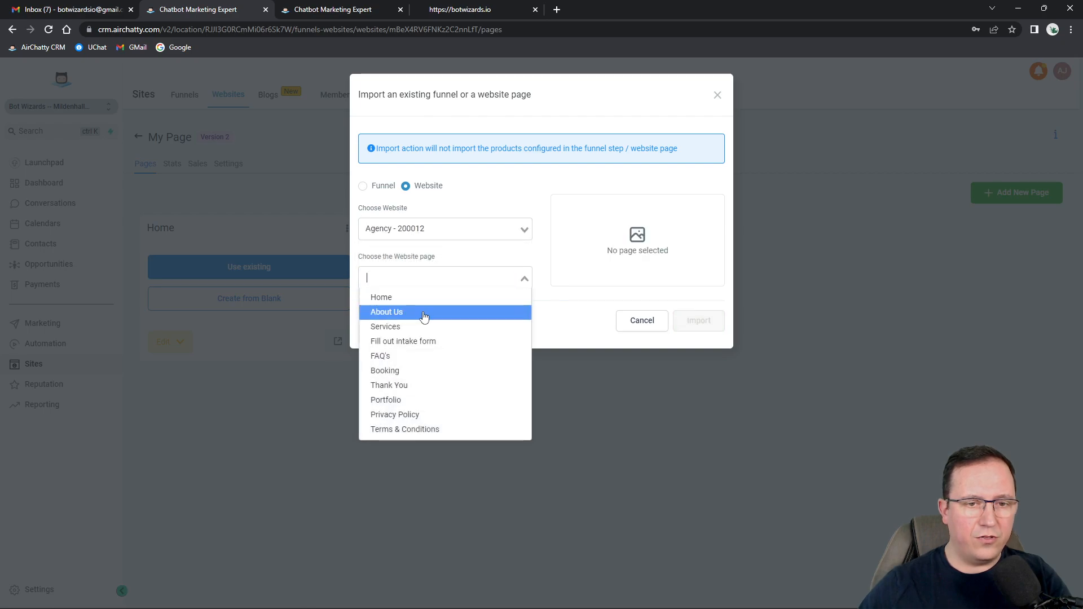
left_click(418, 297)
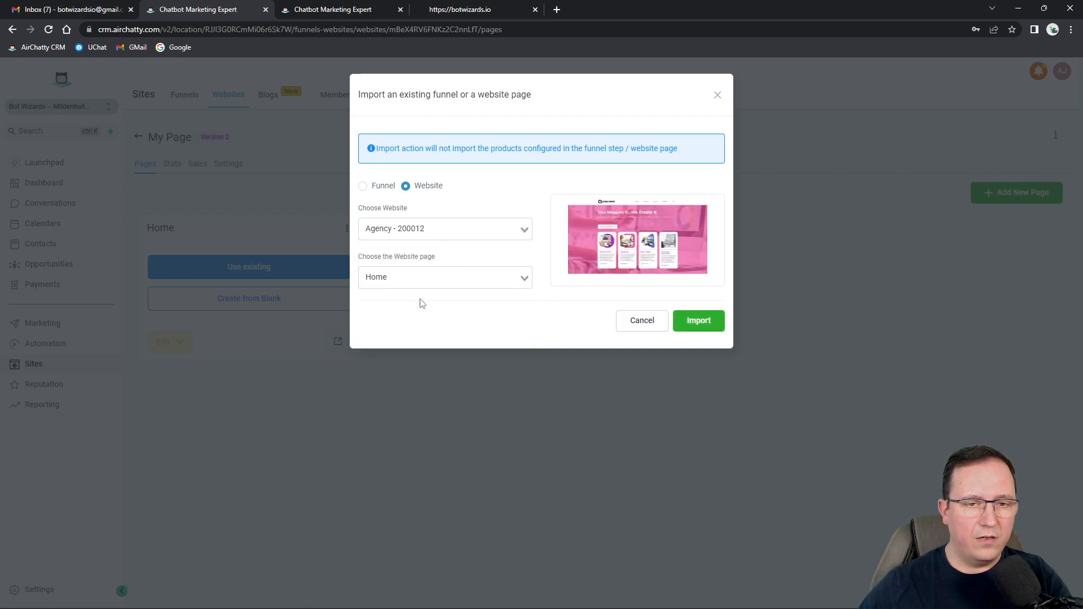
Step: Preview the Home page of the Plumber-005-1.2.w website as the import source, and leave without importing
left_click(438, 228)
scroll(415, 366, "up", 1)
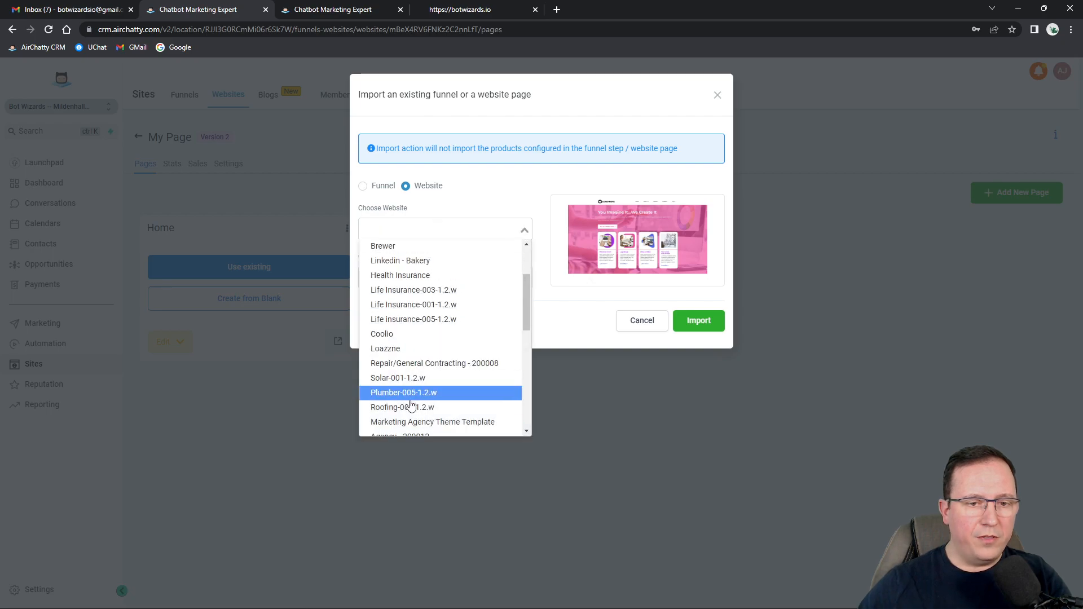
left_click(412, 389)
left_click(417, 279)
left_click(415, 297)
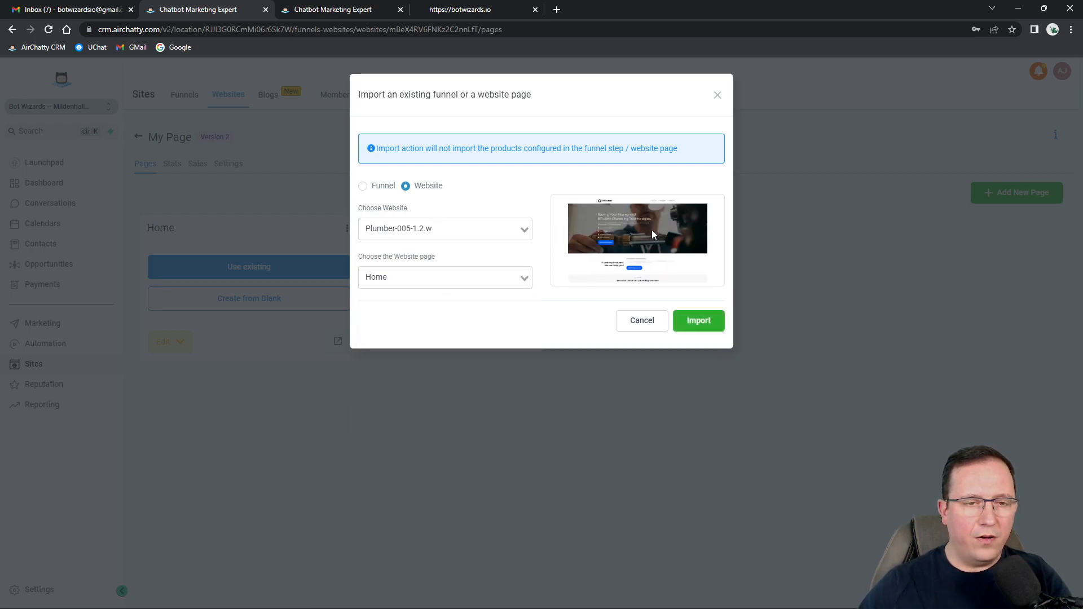
left_click(652, 329)
Step: Create the Home page from blank and add a full-width section containing a one-column row
left_click(269, 308)
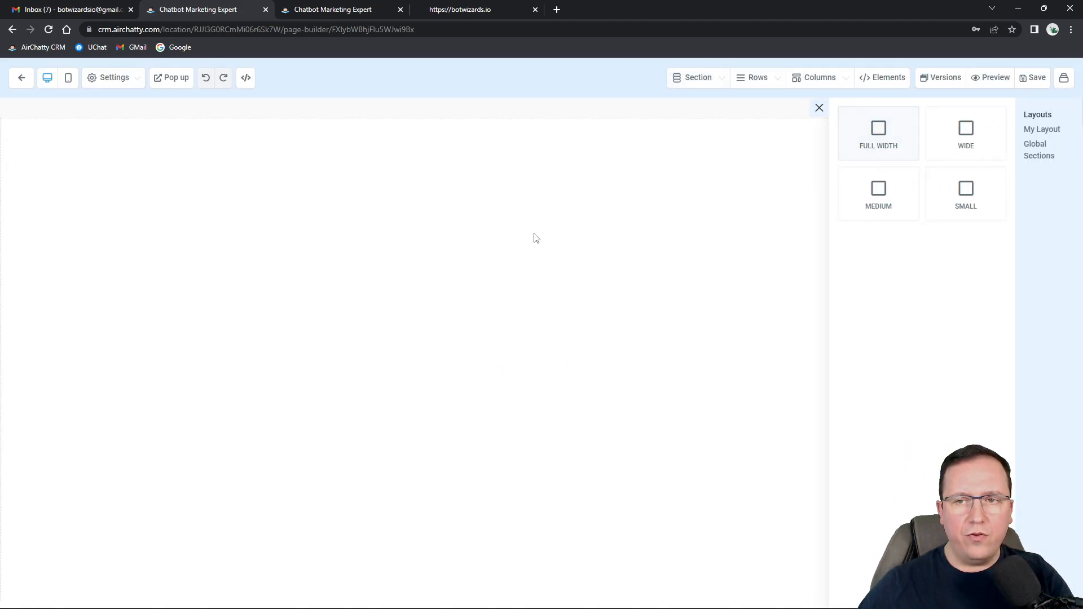
left_click(901, 143)
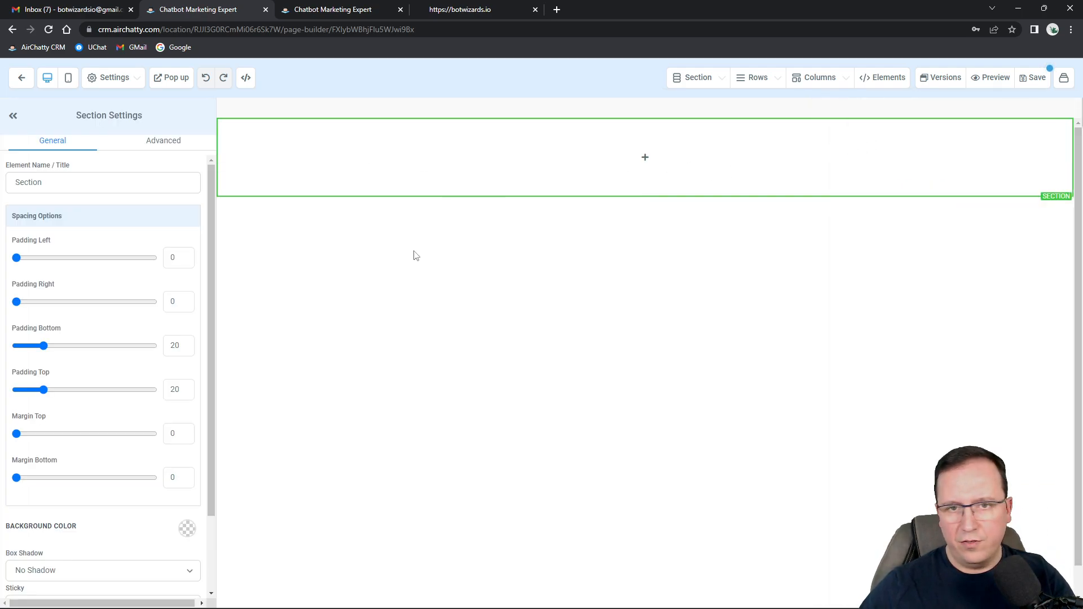
left_click(645, 156)
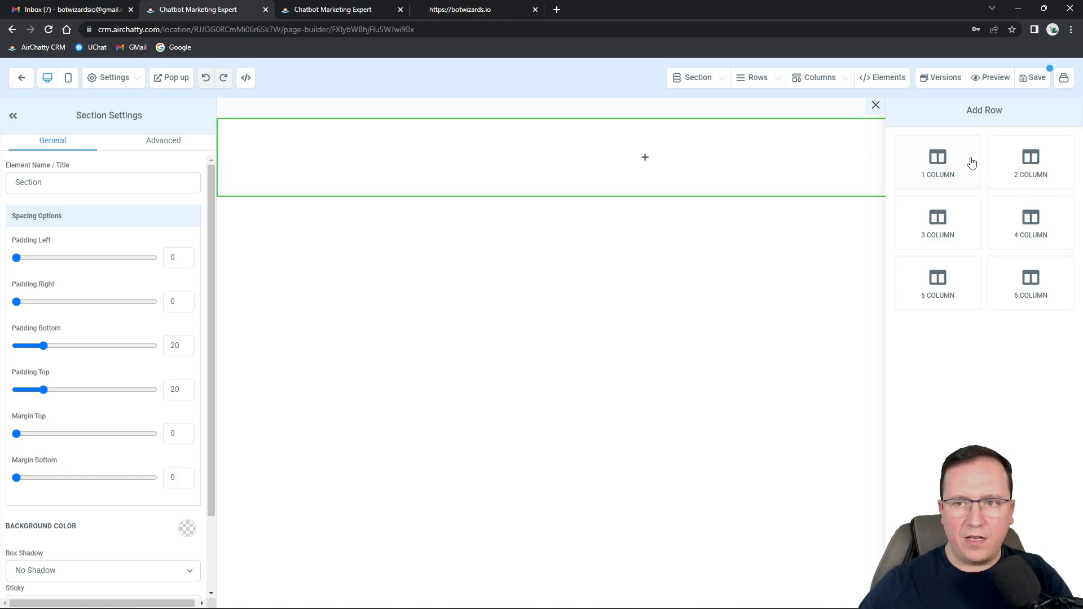
left_click(928, 172)
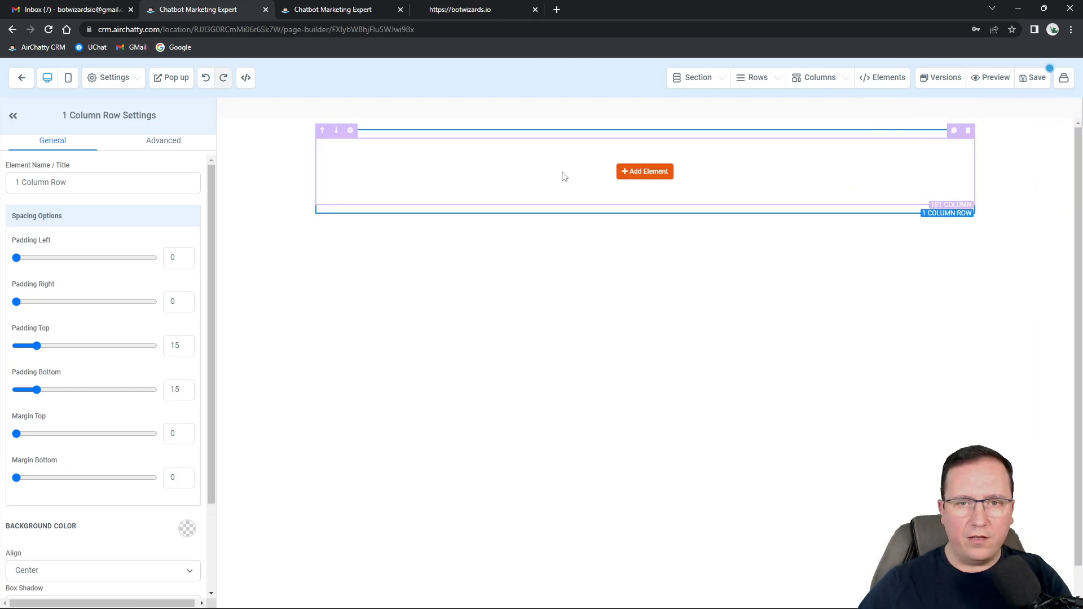
Step: Add a headline to the empty column and change its text to "Welcome to my Site"
left_click(624, 182)
left_click(869, 211)
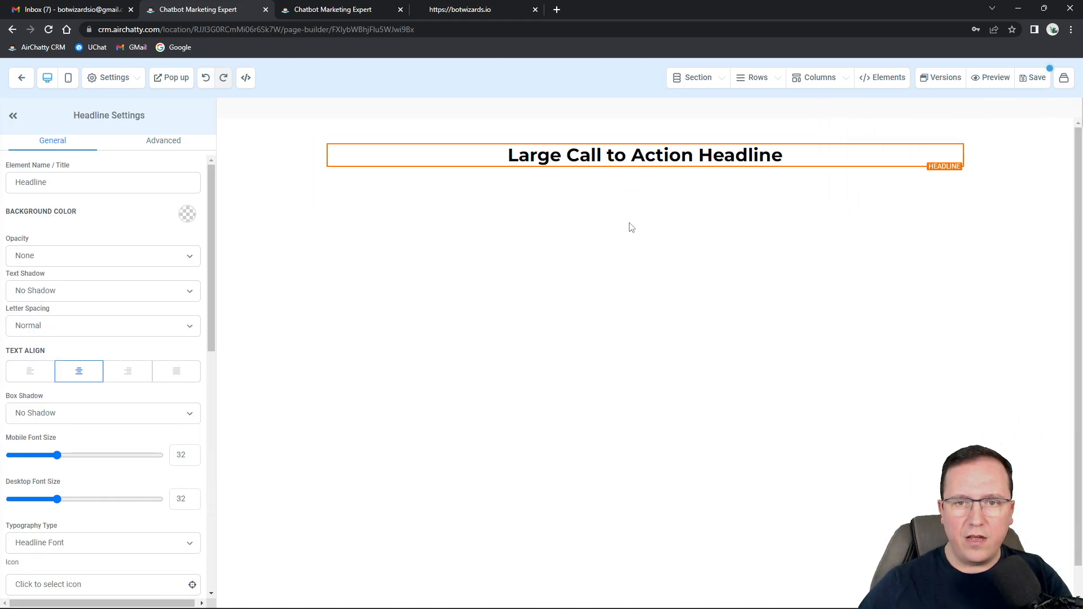
triple_click(585, 148)
type("W")
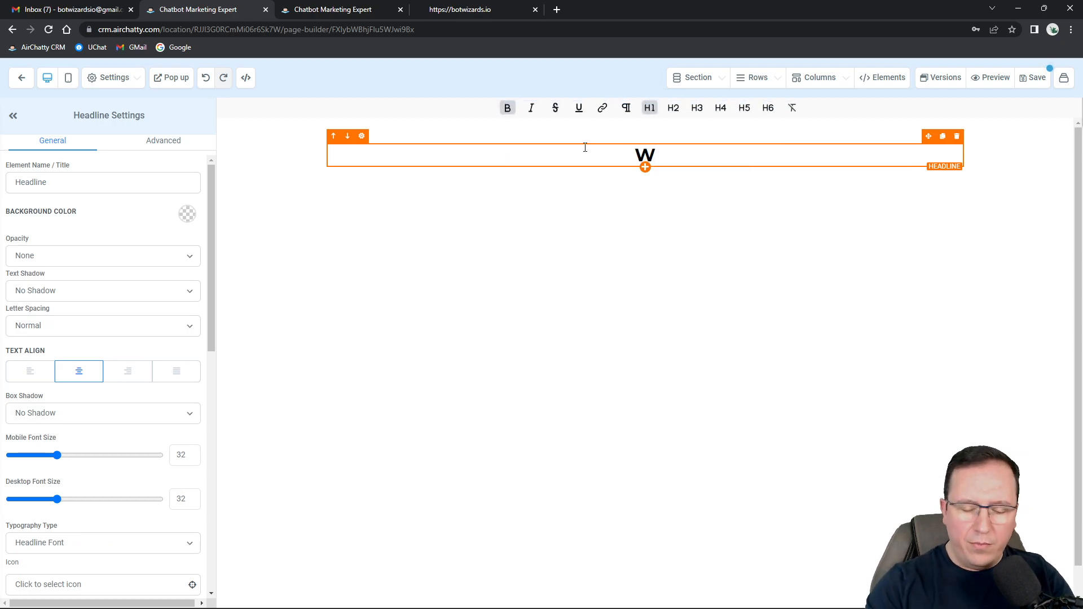
type("elcome to ")
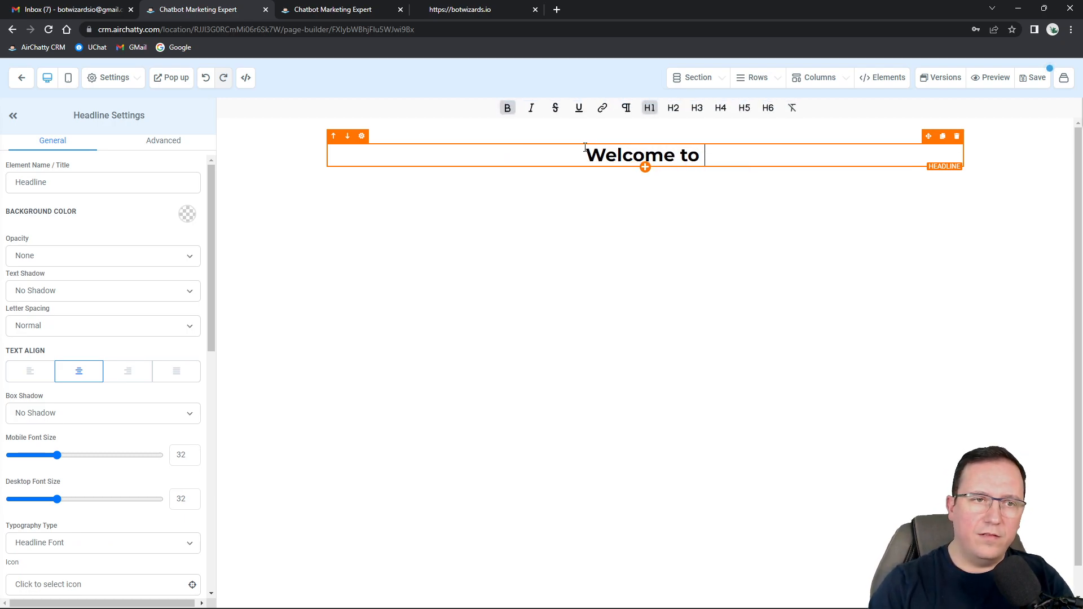
type("my Site")
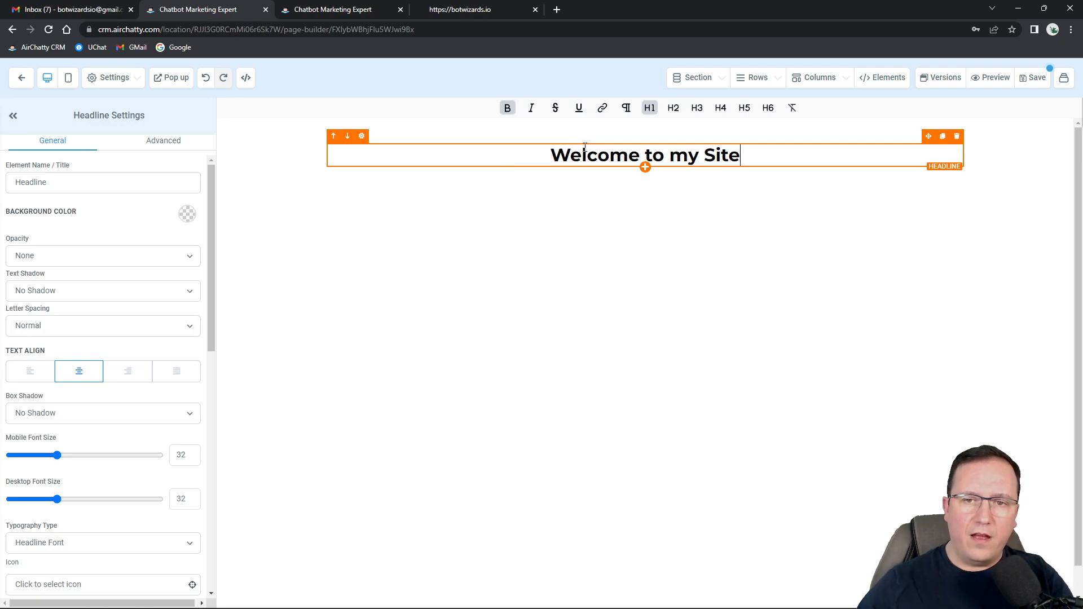
Step: Add a wide section below the headline and place a one-column row in it
left_click(587, 184)
left_click(645, 193)
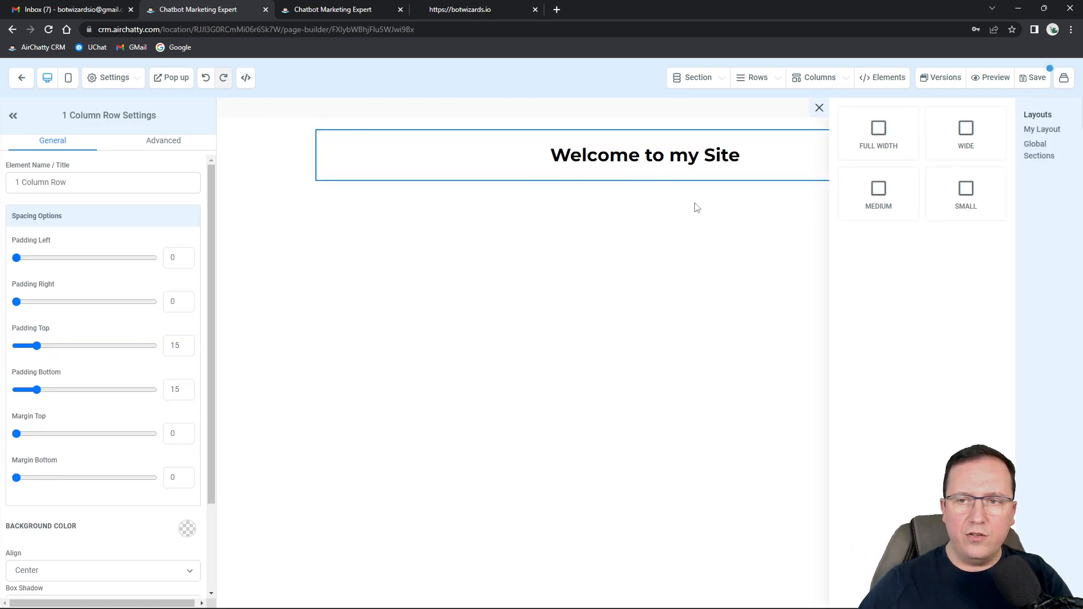
left_click(965, 135)
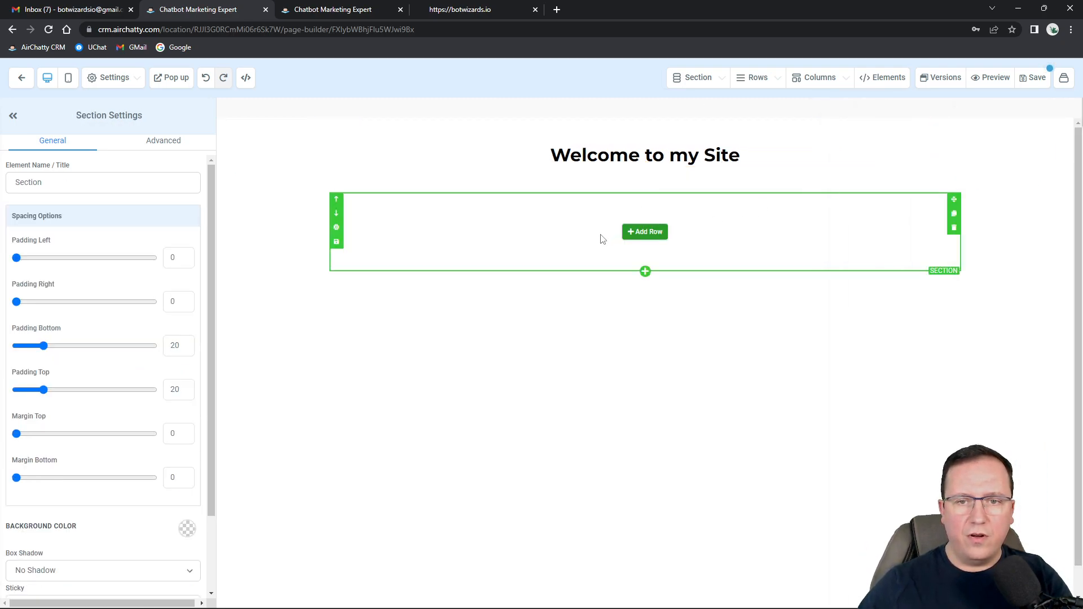
left_click(645, 231)
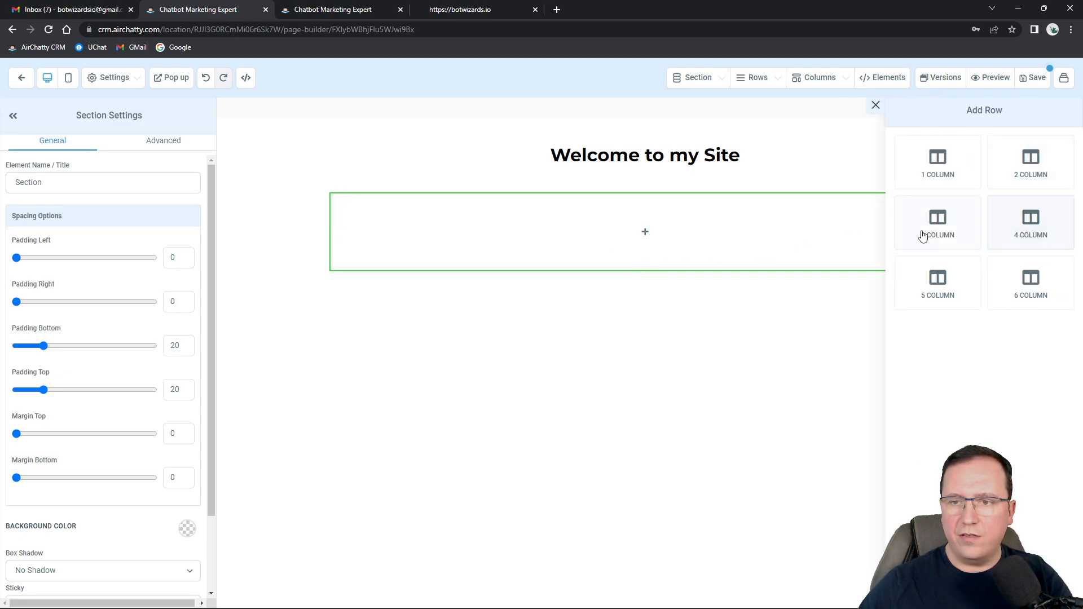
left_click(937, 165)
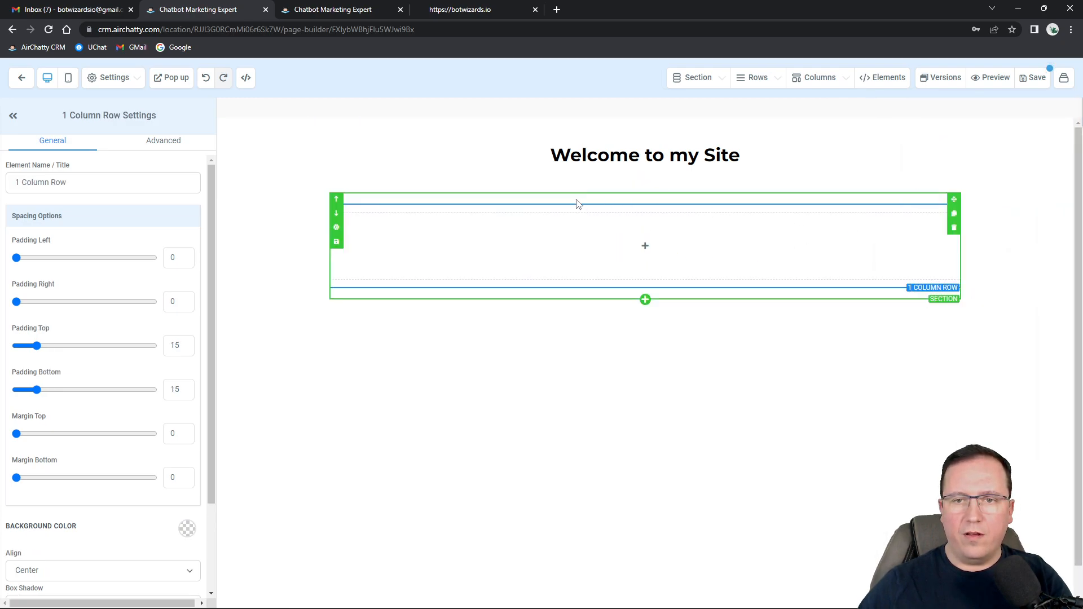
Step: Add an image element to the empty column of the new row
left_click(642, 246)
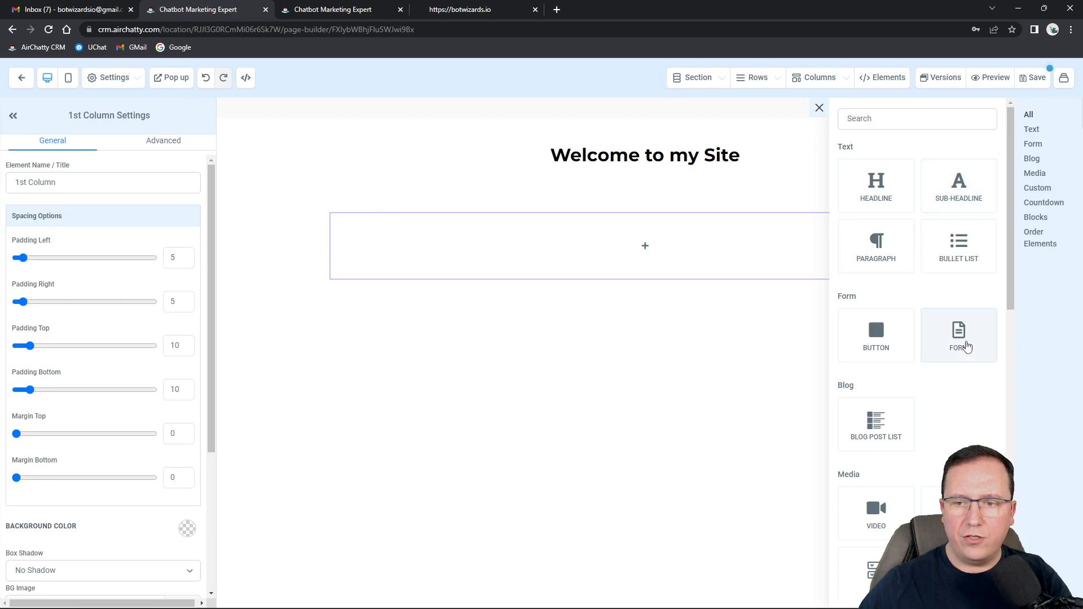
scroll(973, 316, "down", 4)
left_click(961, 296)
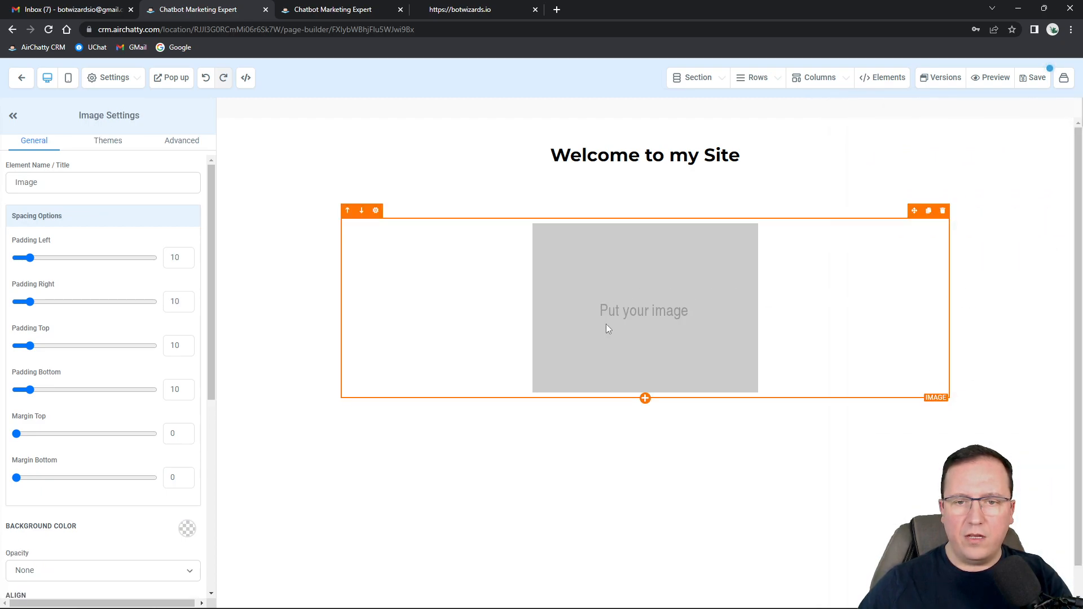
Step: Replace the placeholder image with the Unsplash photo RYyr-k3Ysqg of hands on a keyboard, found by searching for "header"
scroll(99, 451, "down", 5)
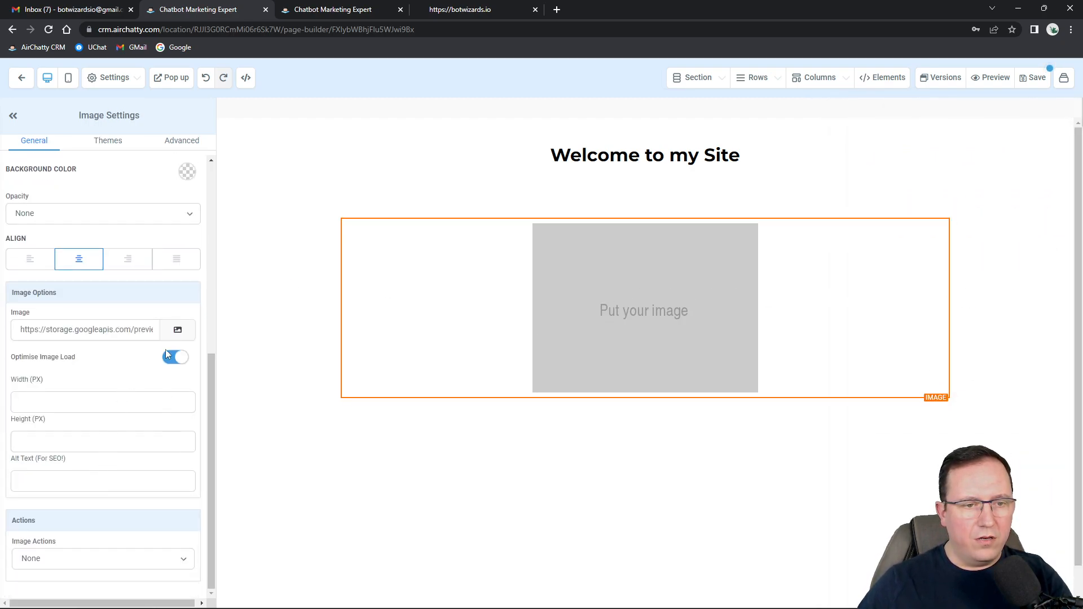
left_click(177, 333)
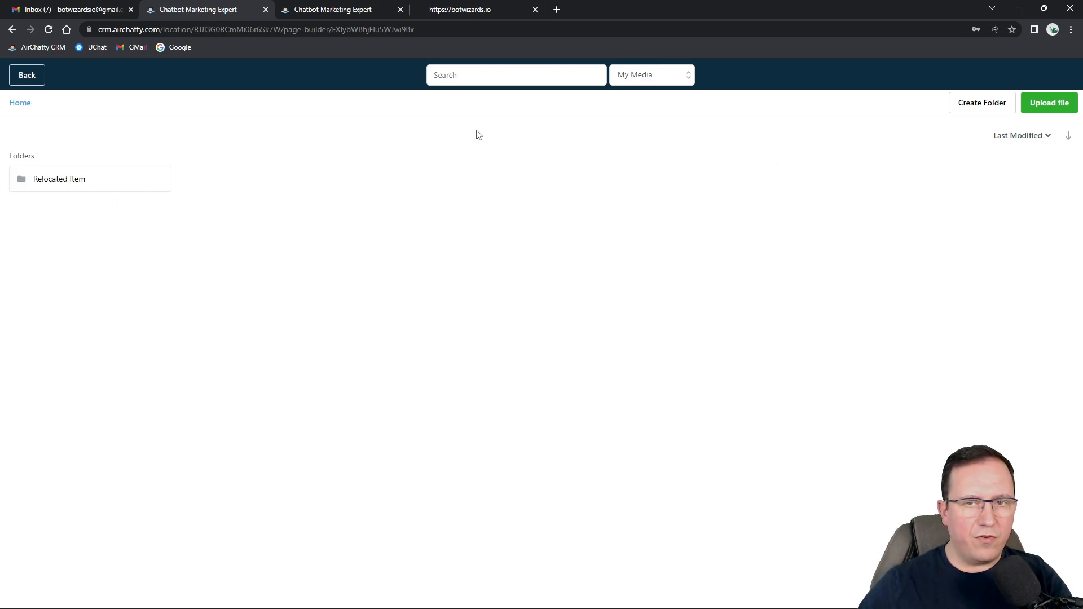
left_click(660, 75)
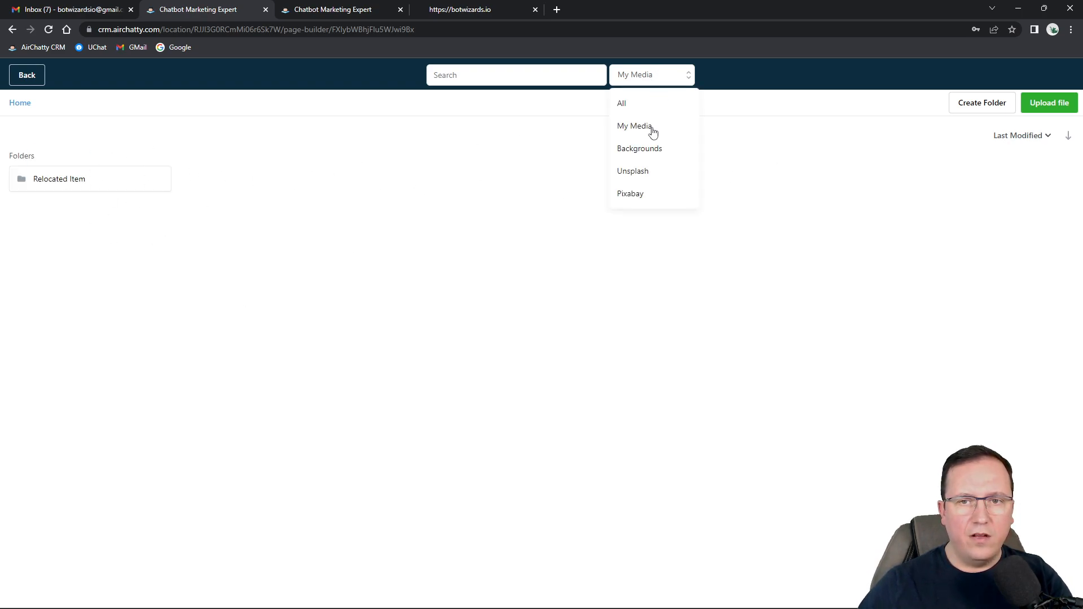
left_click(637, 172)
left_click(475, 78)
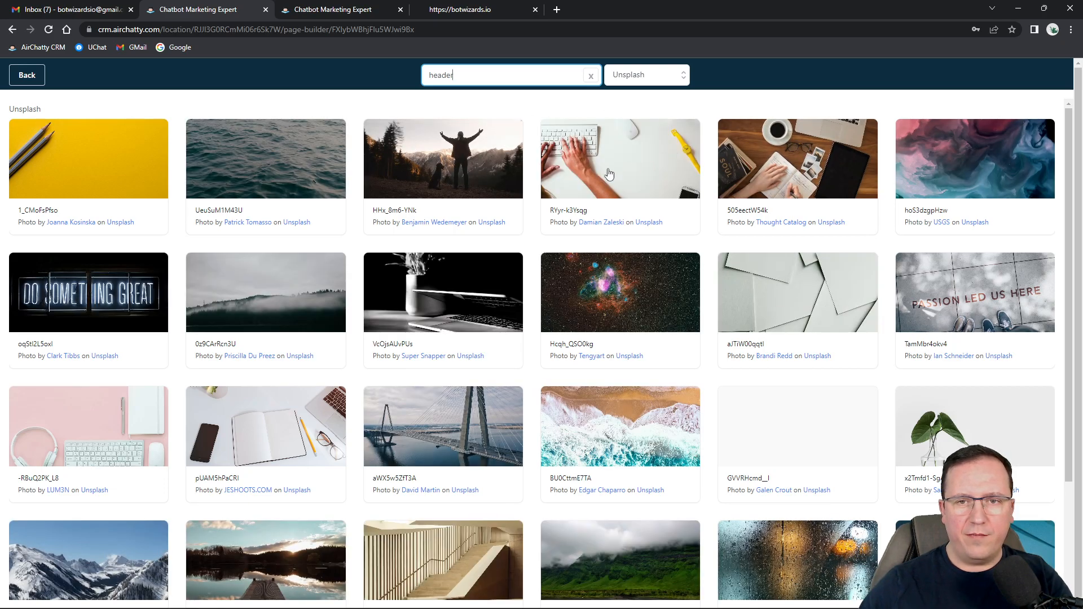
left_click(591, 158)
double_click(619, 176)
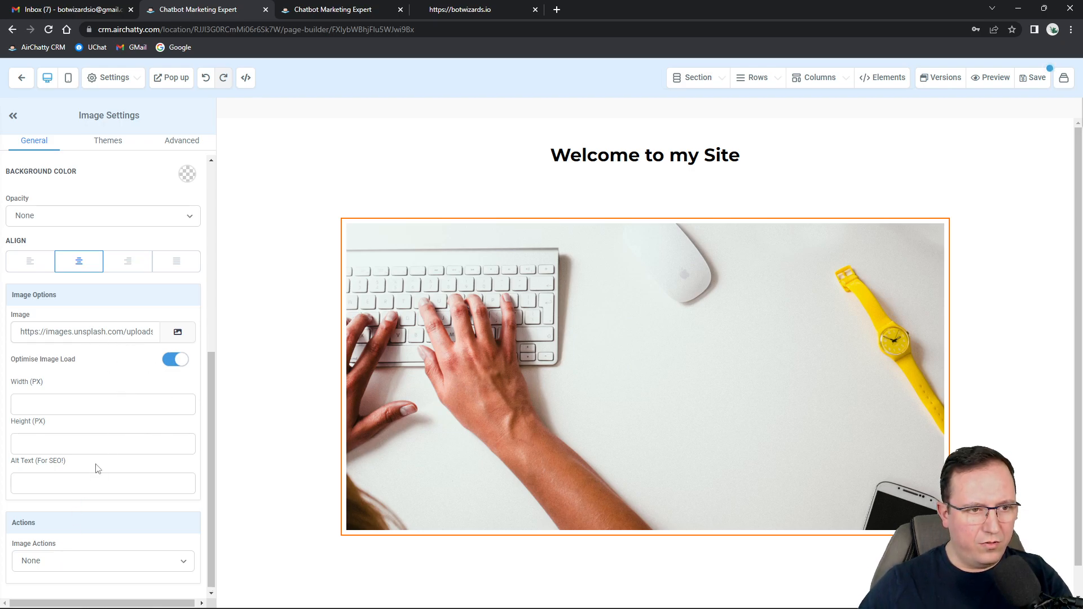
Step: Set the image's top padding to 15 and bottom padding to 12
scroll(96, 468, "up", 6)
scroll(98, 465, "down", 6)
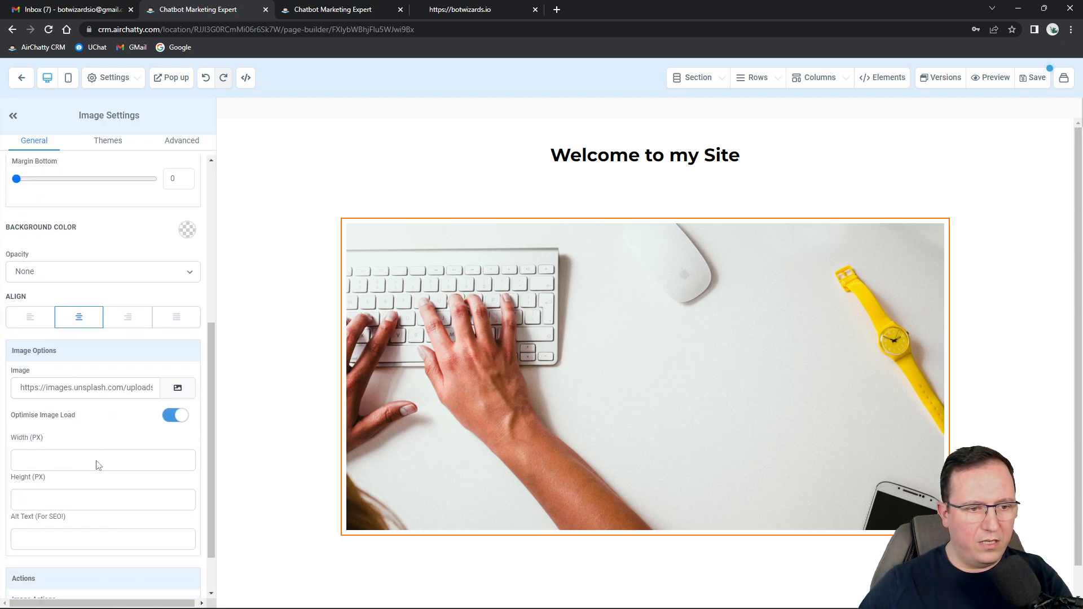
scroll(75, 540, "up", 6)
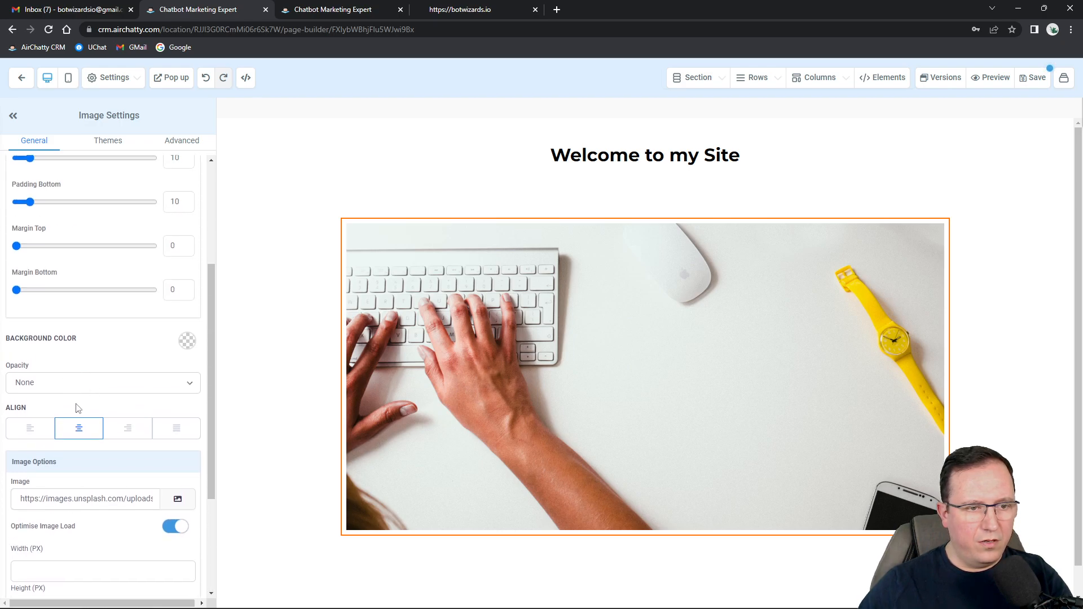
mouse_move(30, 327)
left_mouse_down()
mouse_move(98, 335)
mouse_move(39, 334)
left_mouse_up()
mouse_move(30, 372)
left_mouse_down()
mouse_move(79, 378)
mouse_move(34, 380)
left_mouse_up()
scroll(73, 271, "up", 1)
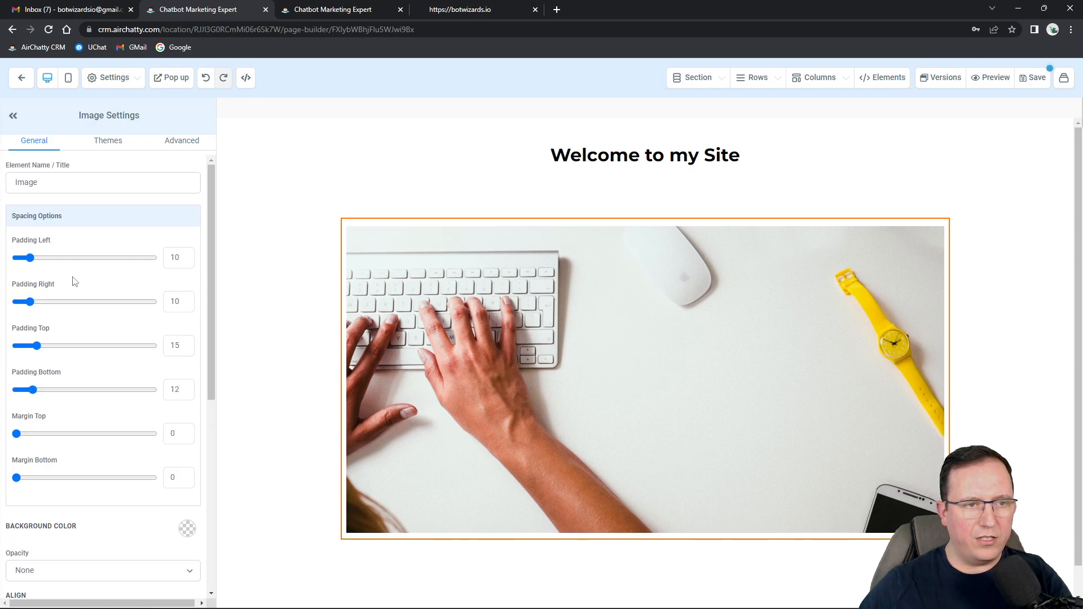
Step: Look through the image shadow choices and set the image radius to Round Corners
left_click(182, 141)
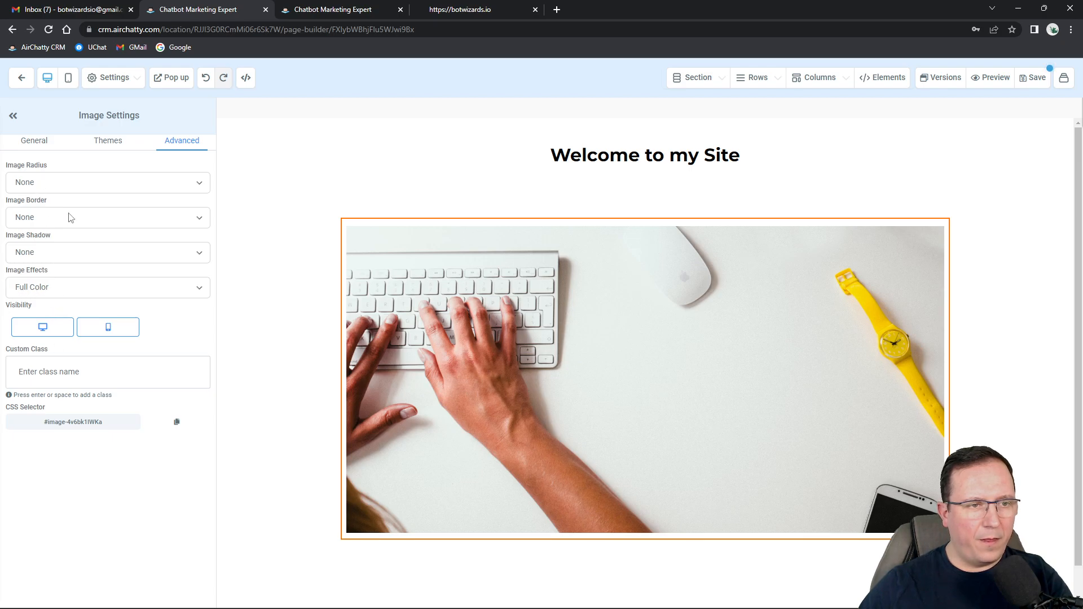
left_click(55, 251)
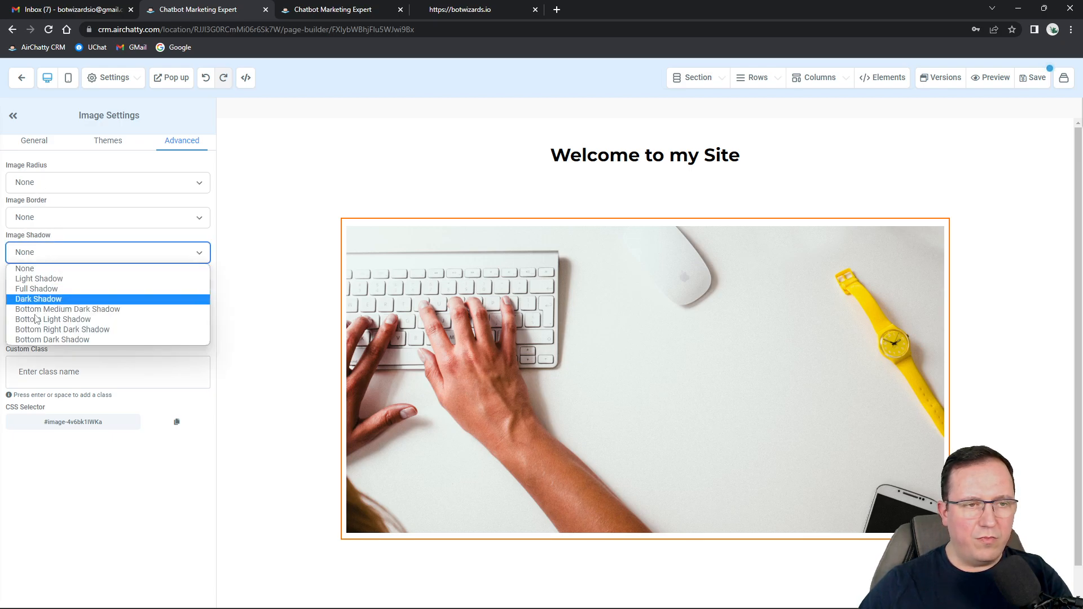
left_click(62, 184)
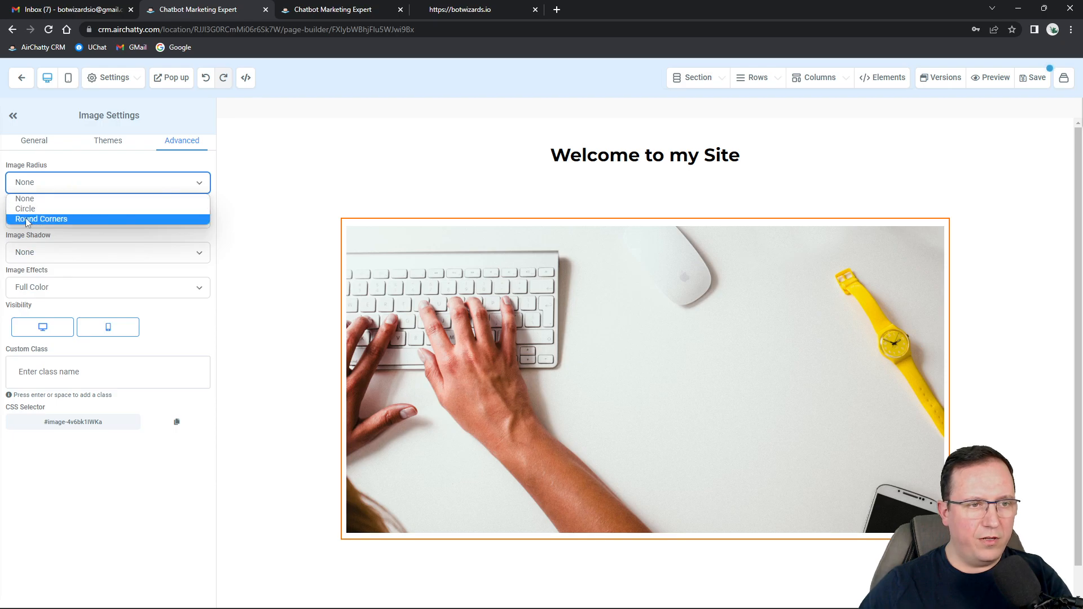
left_click(56, 219)
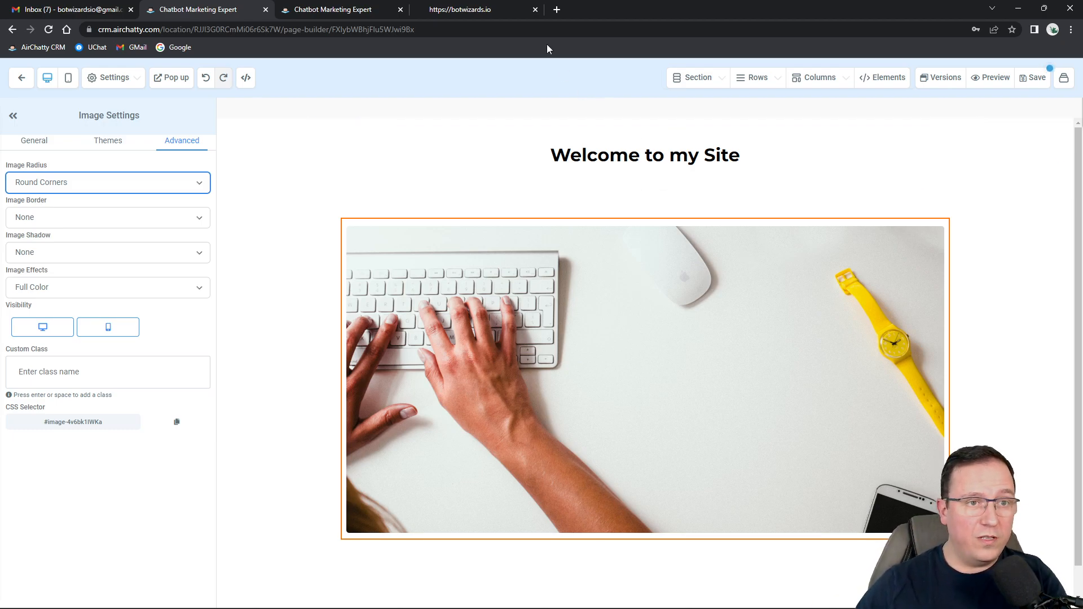
Step: View the page-level settings choices and switch the canvas between desktop and mobile layouts, ending on mobile
left_click(133, 82)
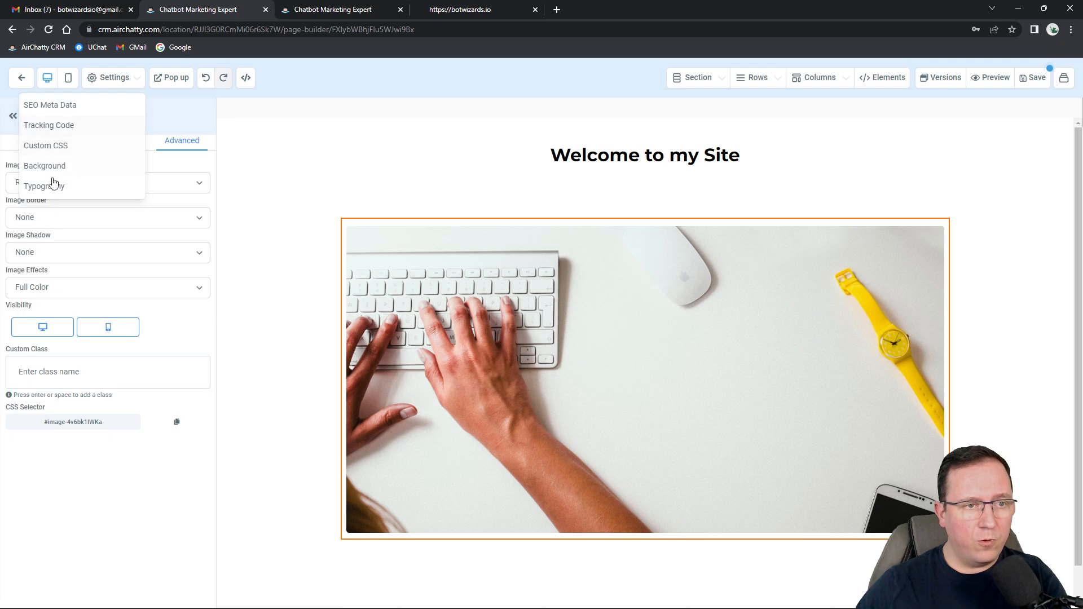
left_click(69, 80)
left_click(47, 79)
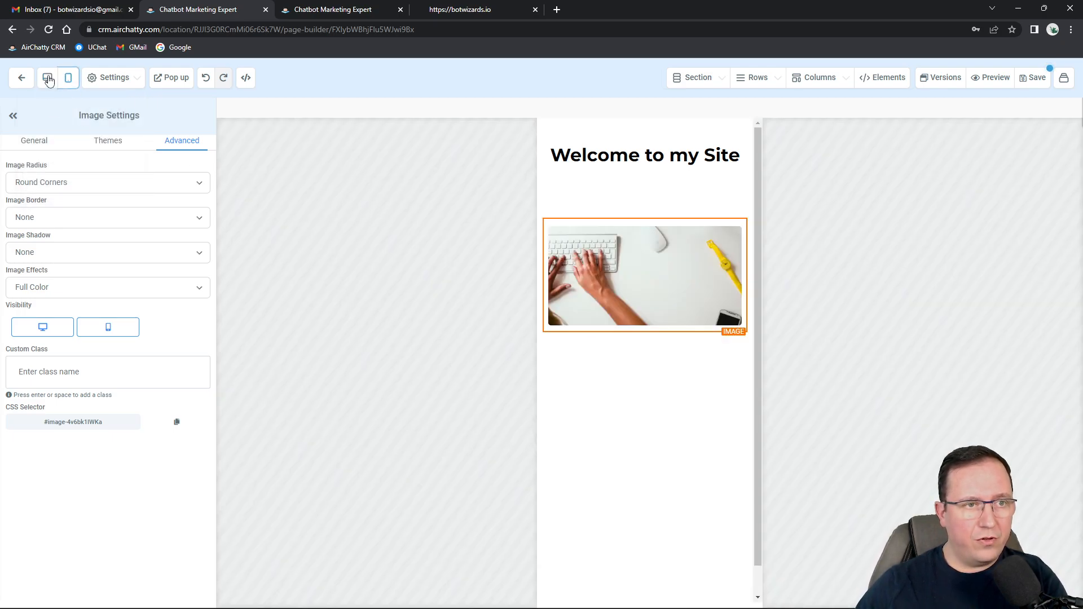
left_click(68, 80)
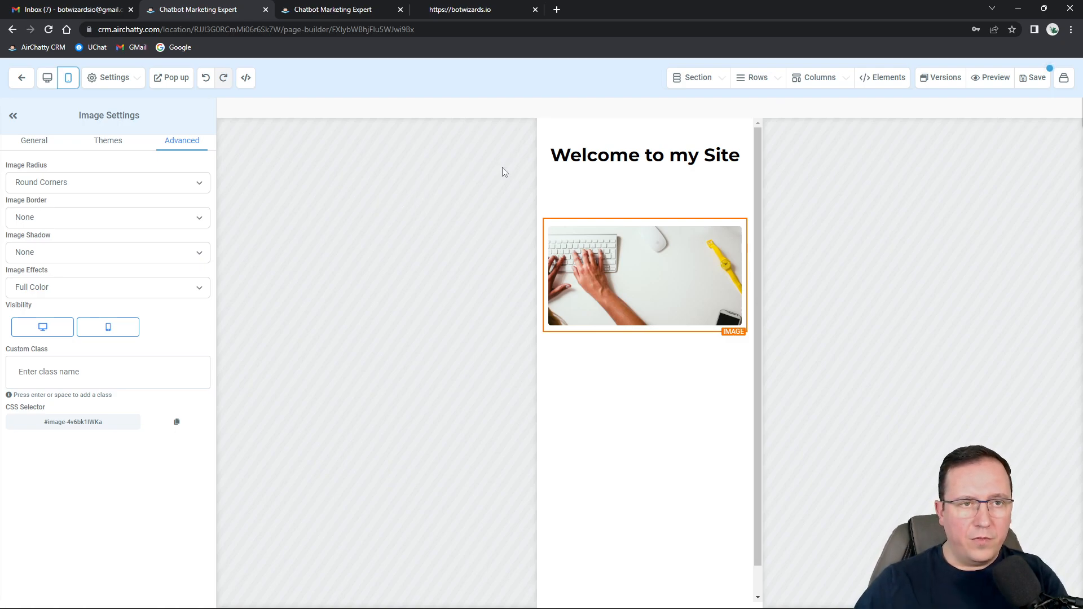
Step: Cancel leaving with unsaved changes, save the page, and close the SEO metadata form without filling it in
left_click(940, 78)
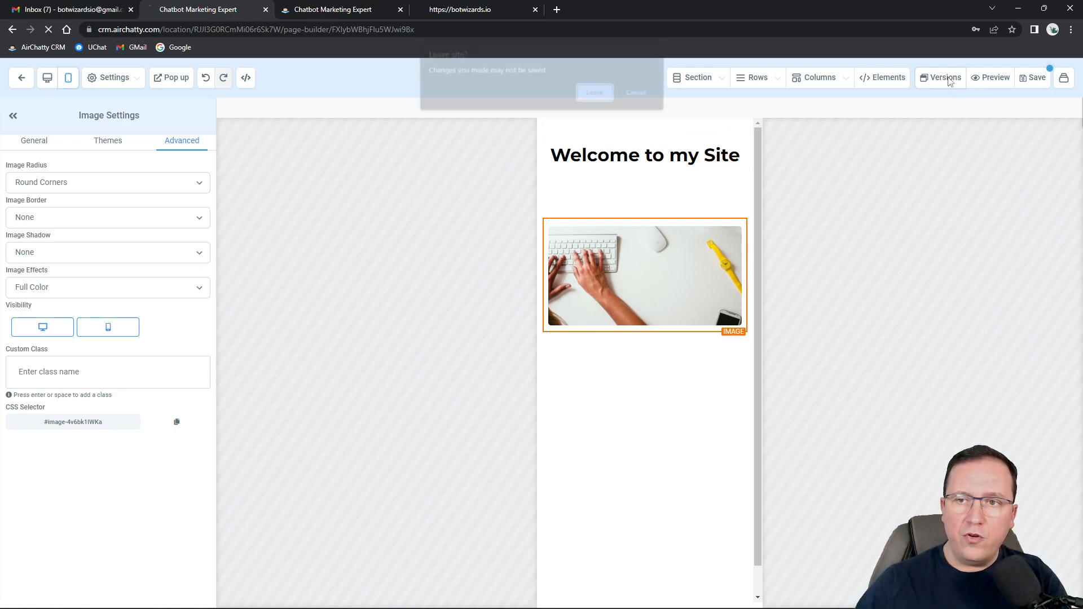
left_click(642, 93)
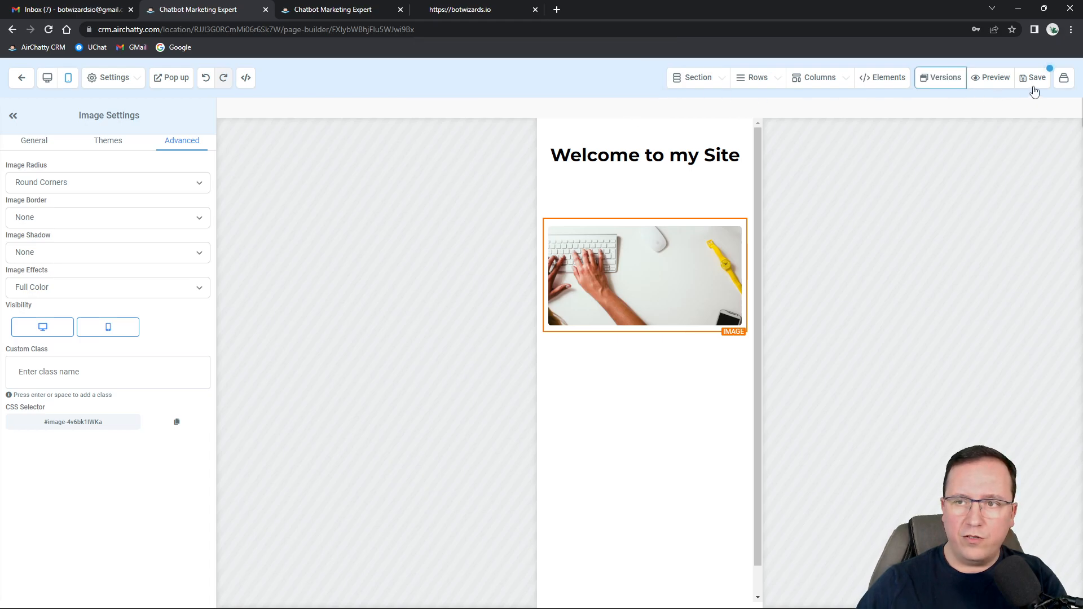
left_click(1034, 79)
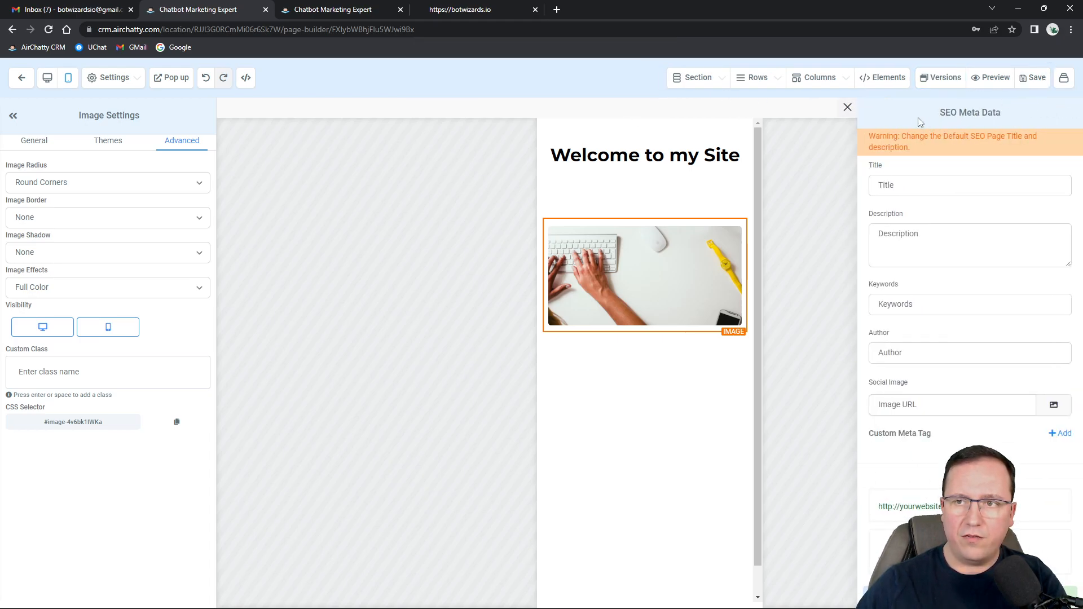
left_click(848, 107)
Step: View version #1 in the page's version history and return to the My Page website's page list
left_click(937, 78)
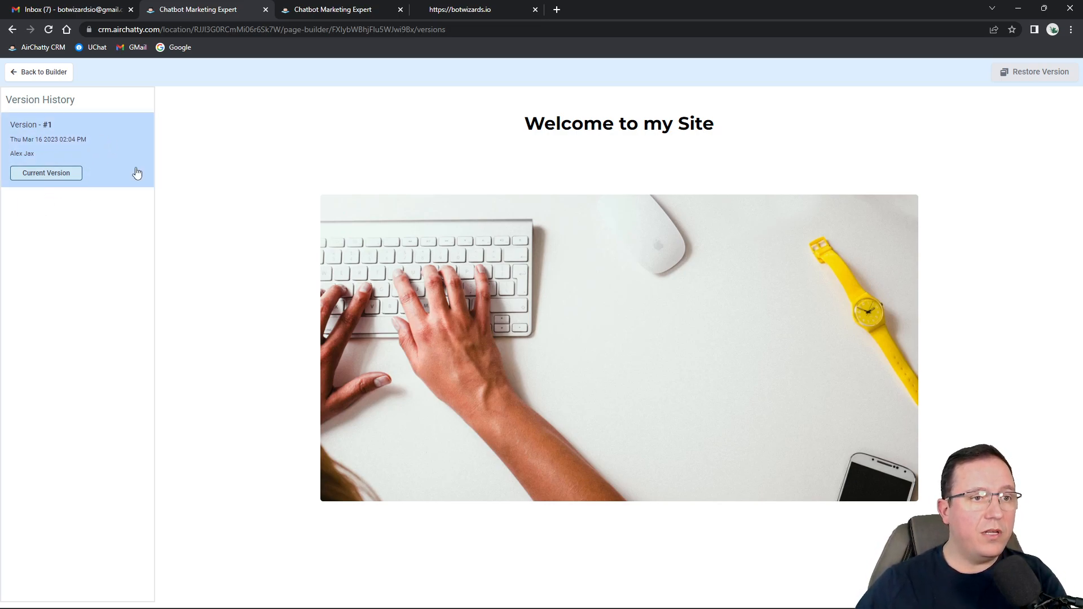
left_click(41, 138)
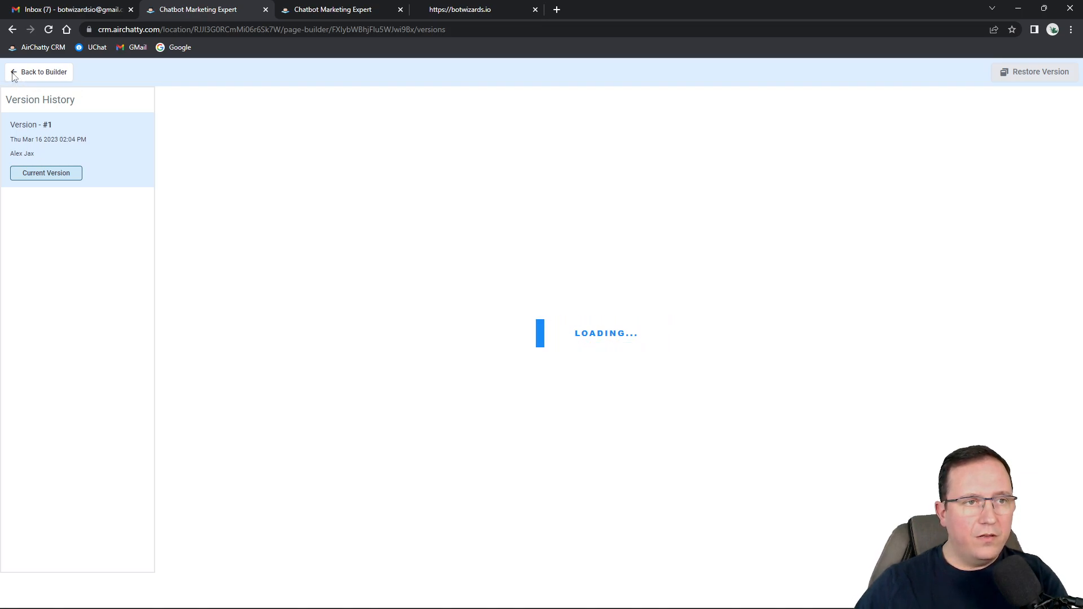
left_click(13, 29)
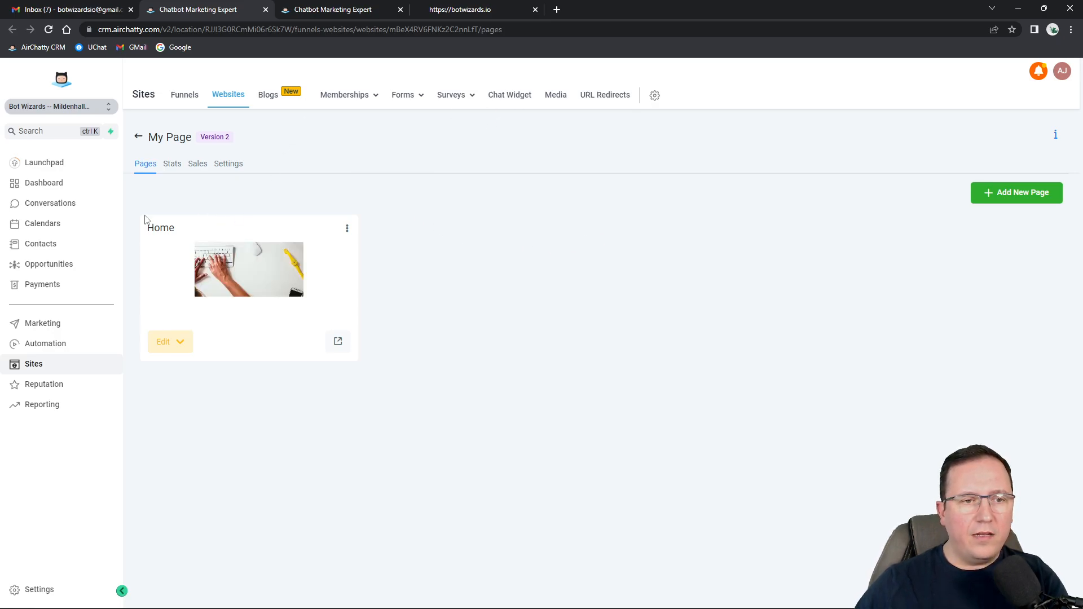
Step: Look at the form for adding a new page and close it without creating one
left_click(987, 193)
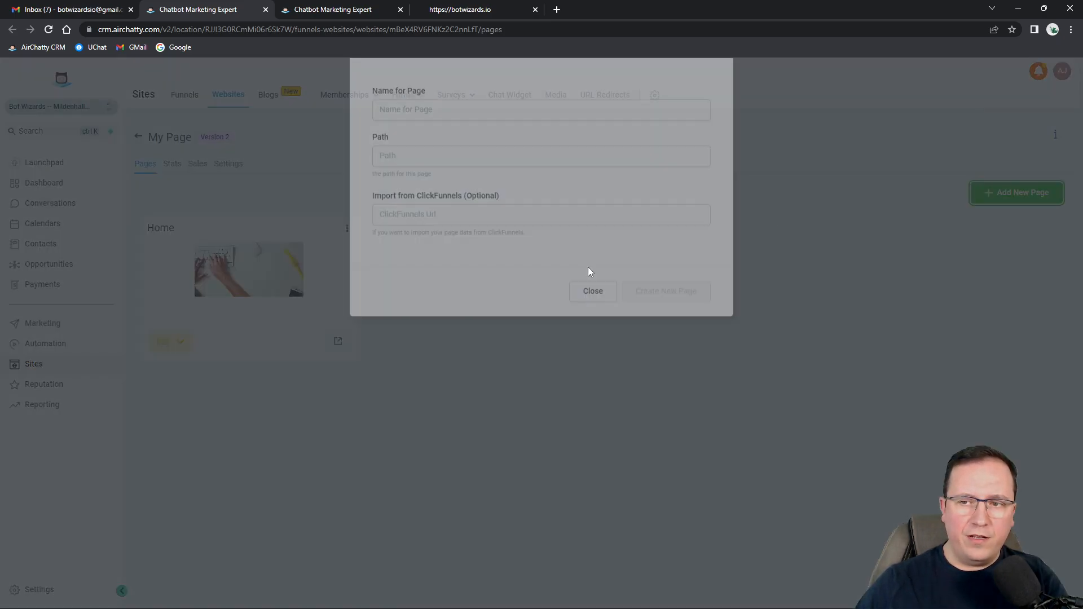
left_click(591, 338)
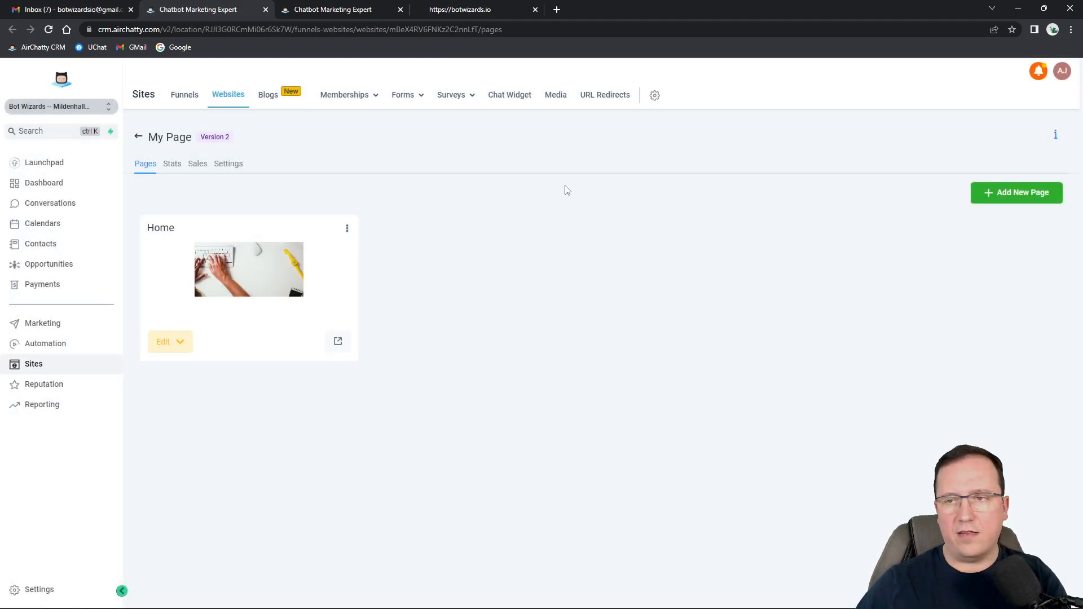
Step: Examine the steps of the Template Funnel, Life Insurance, Legal Elite and Surfing Paradise funnels
left_click(192, 99)
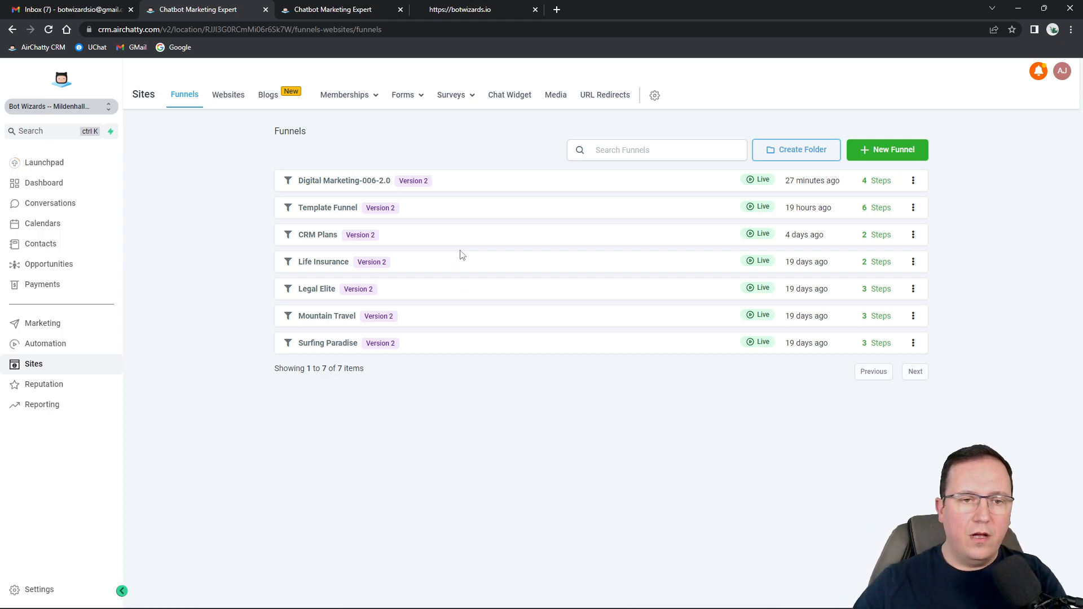
left_click(339, 209)
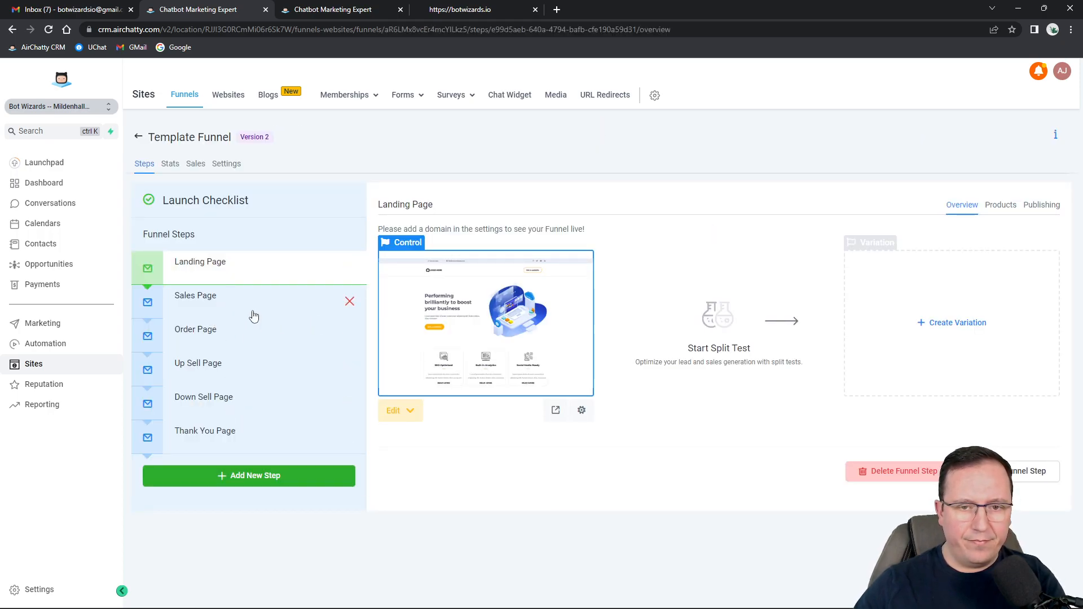
left_click(139, 137)
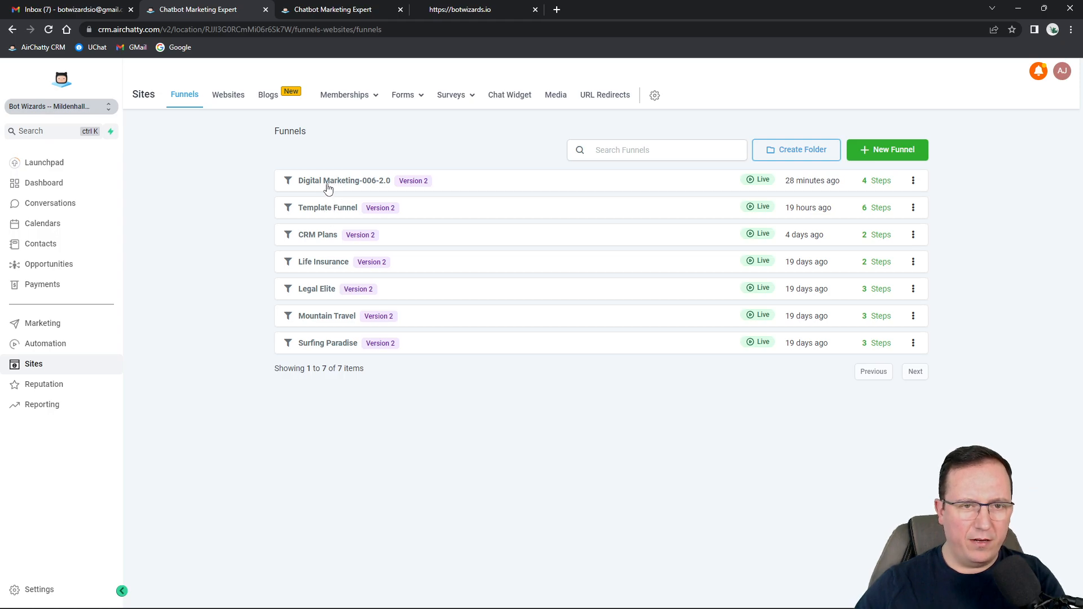
left_click(313, 262)
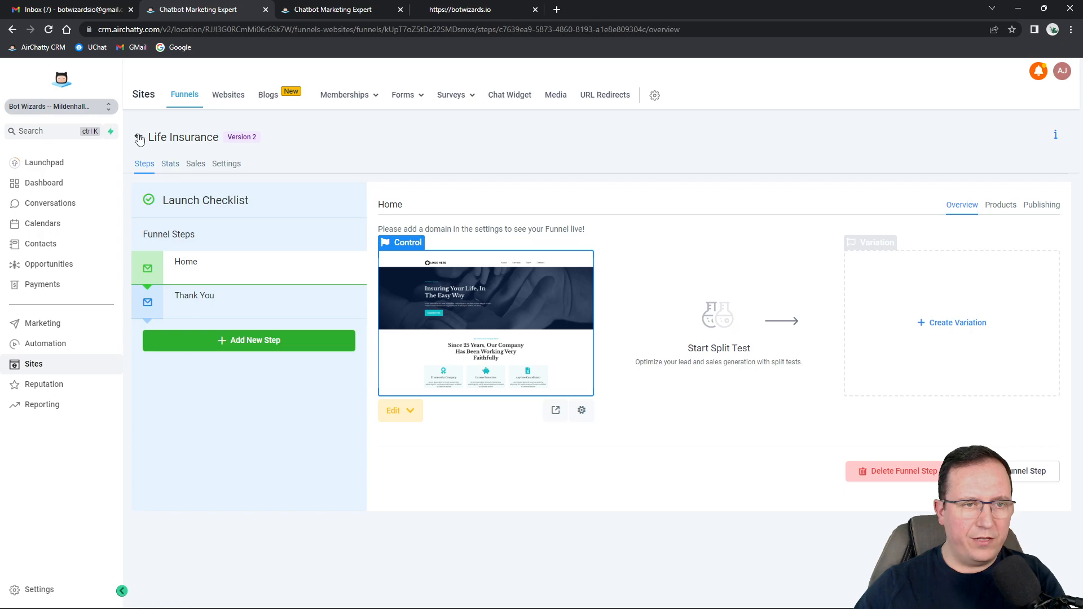
left_click(138, 138)
left_click(326, 289)
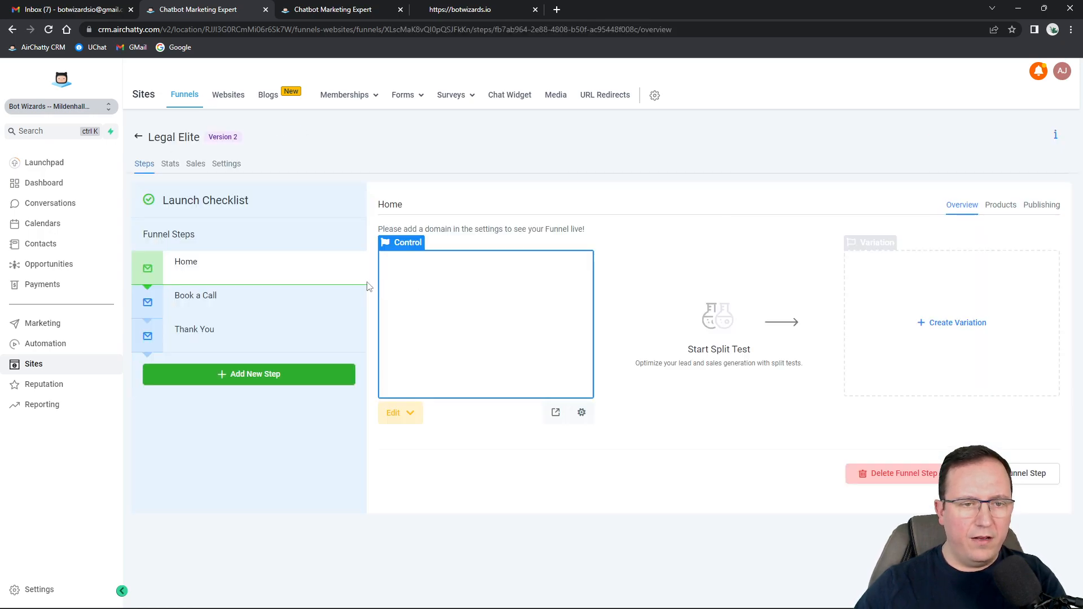
left_click(138, 137)
left_click(327, 343)
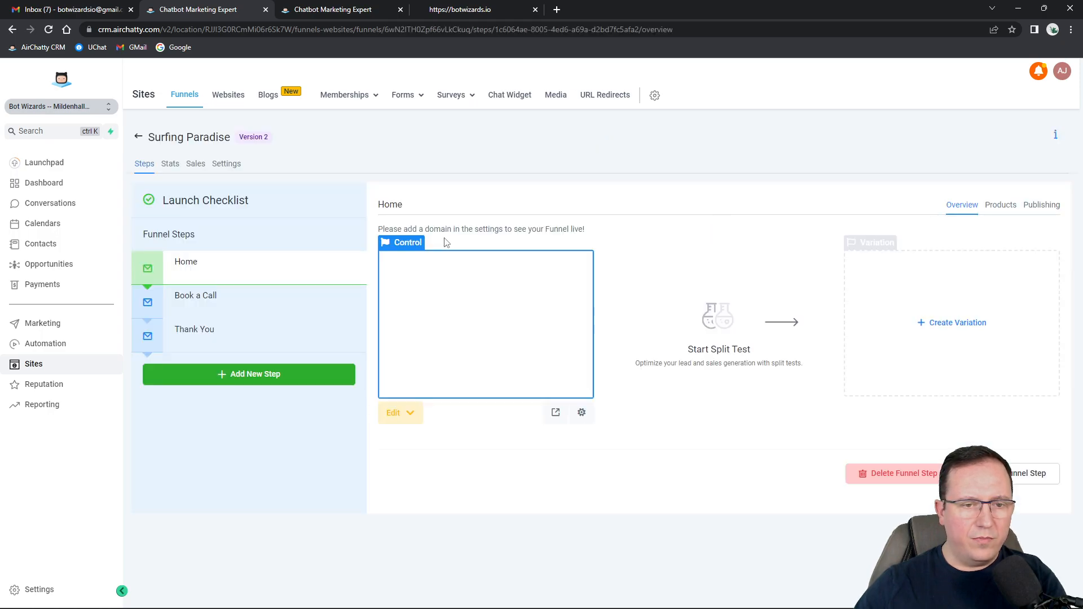
Step: Return to the funnel list, open the Template Funnel and view its Sales Page step
left_click(141, 139)
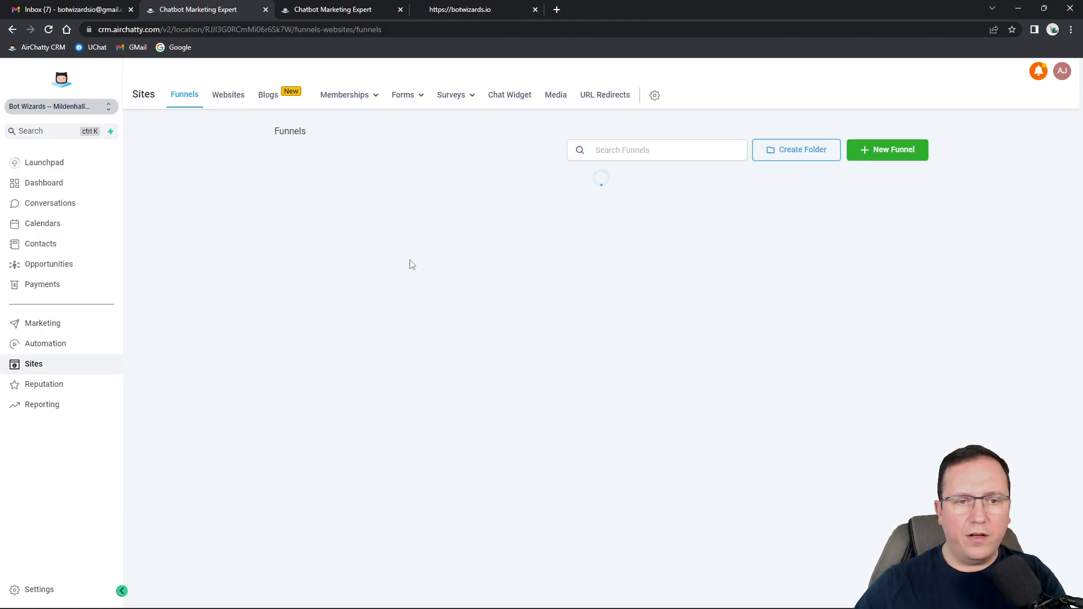
left_click(332, 210)
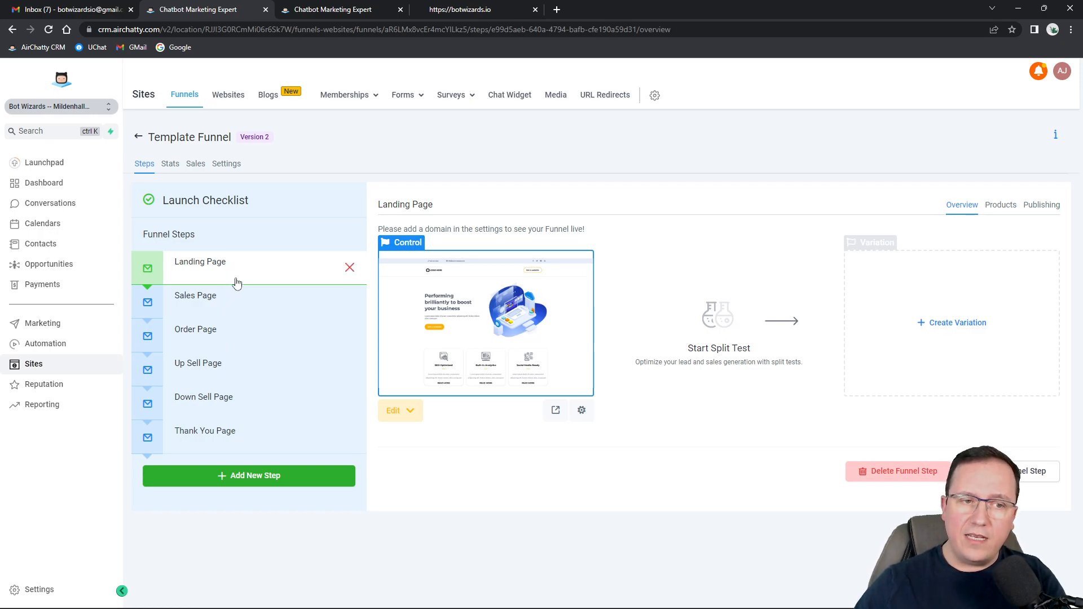
left_click(239, 305)
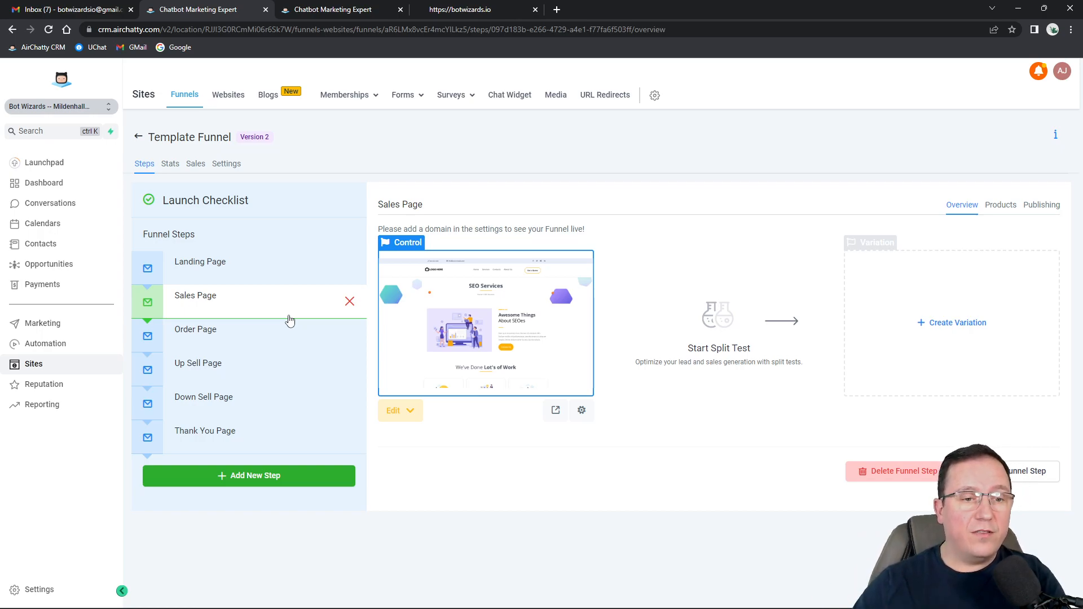
Step: Add a new step named Last Step with the path last-step to the Template Funnel
left_click(252, 478)
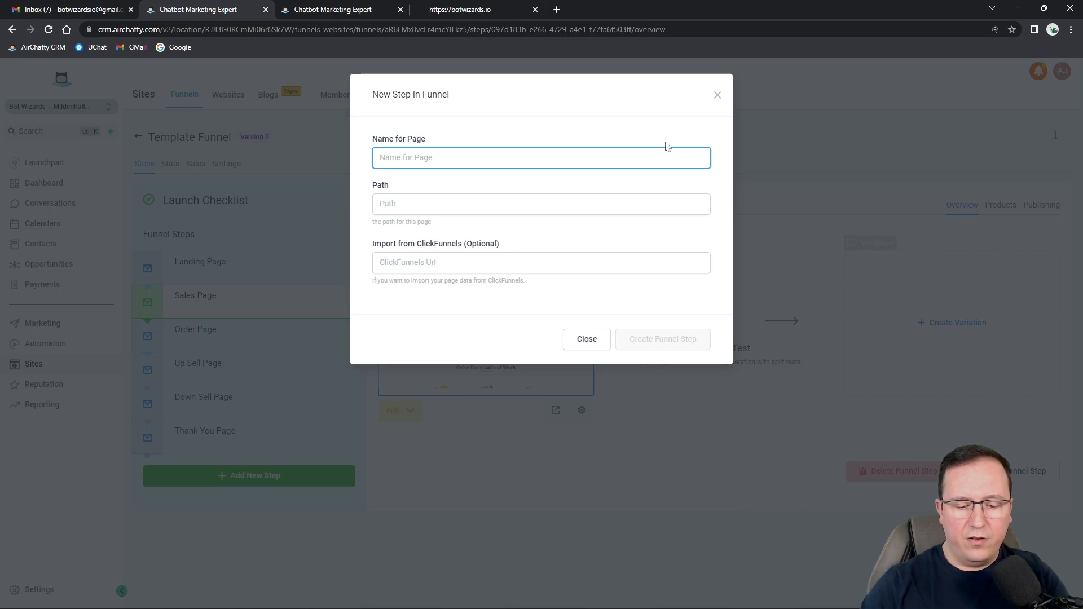
type("Te")
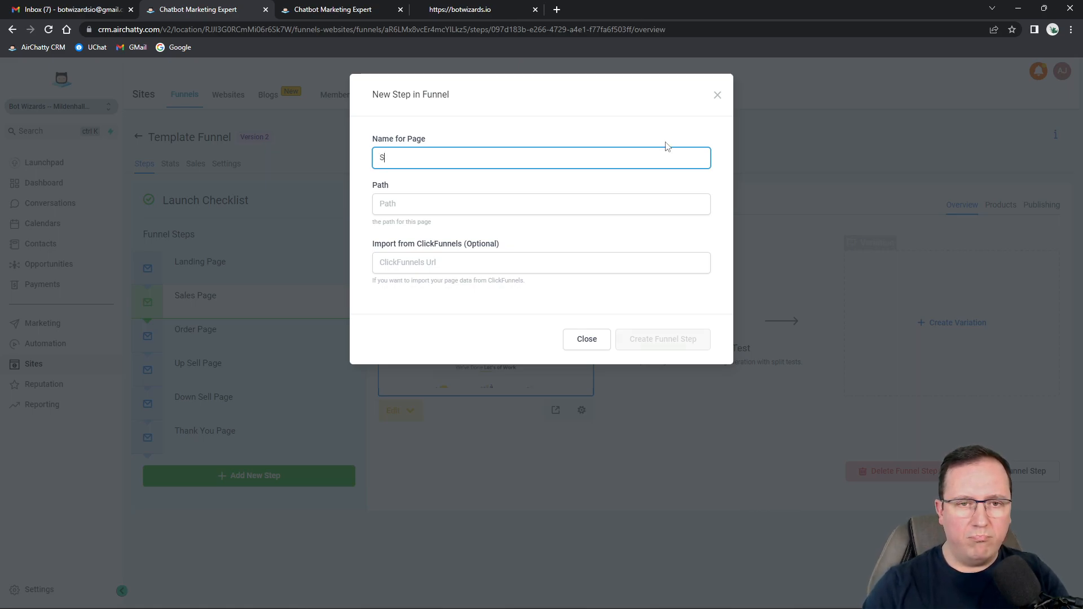
key("BackSpace")
key("BackSpace")
type("Last Step")
left_click(445, 206)
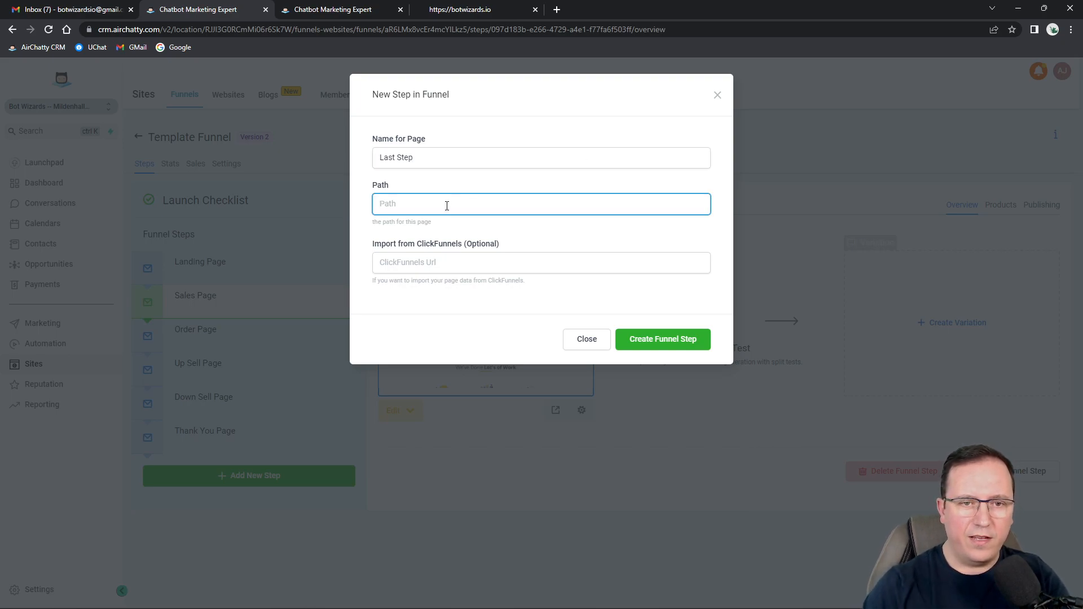
type("last-step")
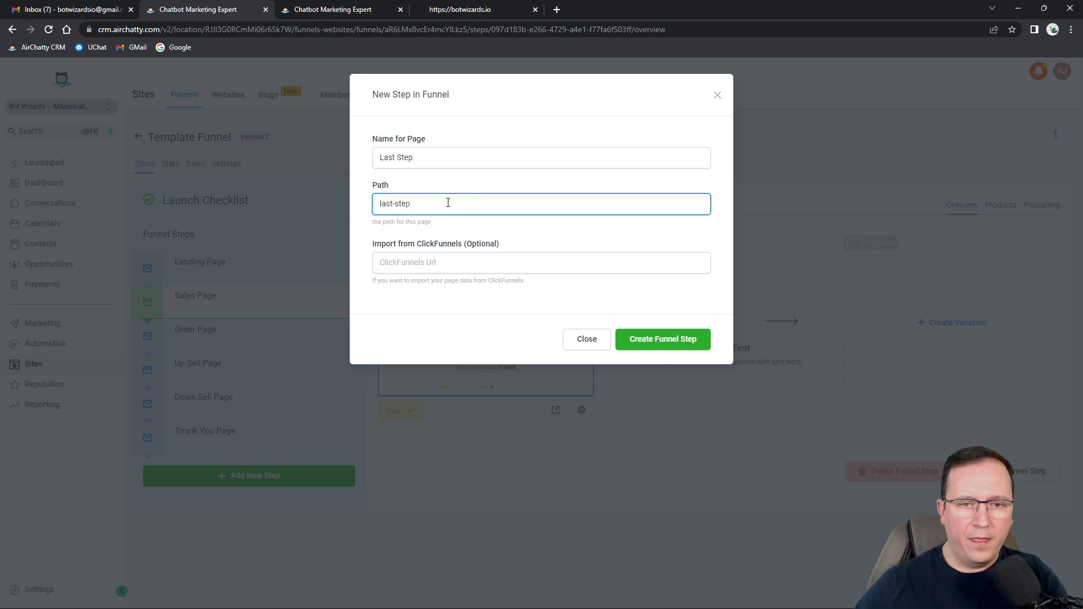
left_click(658, 342)
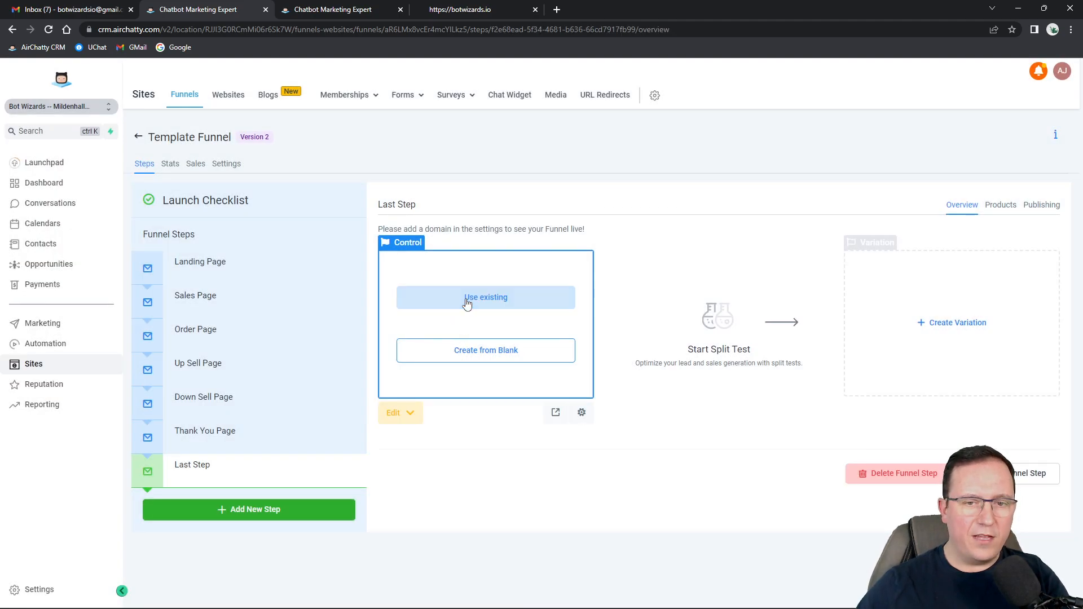
Step: Import the Thank You page of the existing Legal Elite funnel as the page for Last Step
left_click(488, 300)
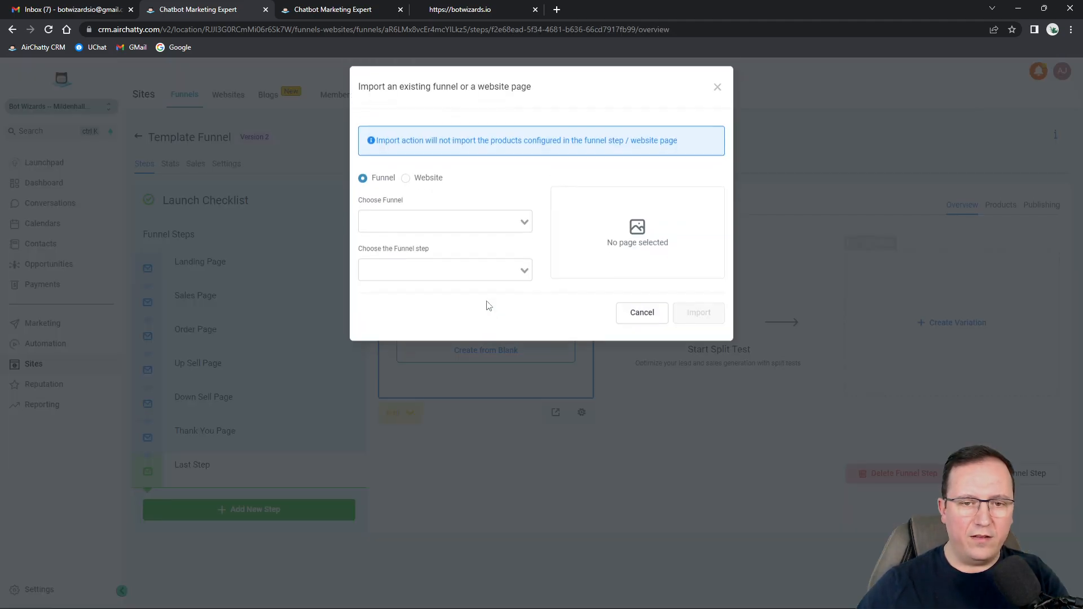
left_click(374, 228)
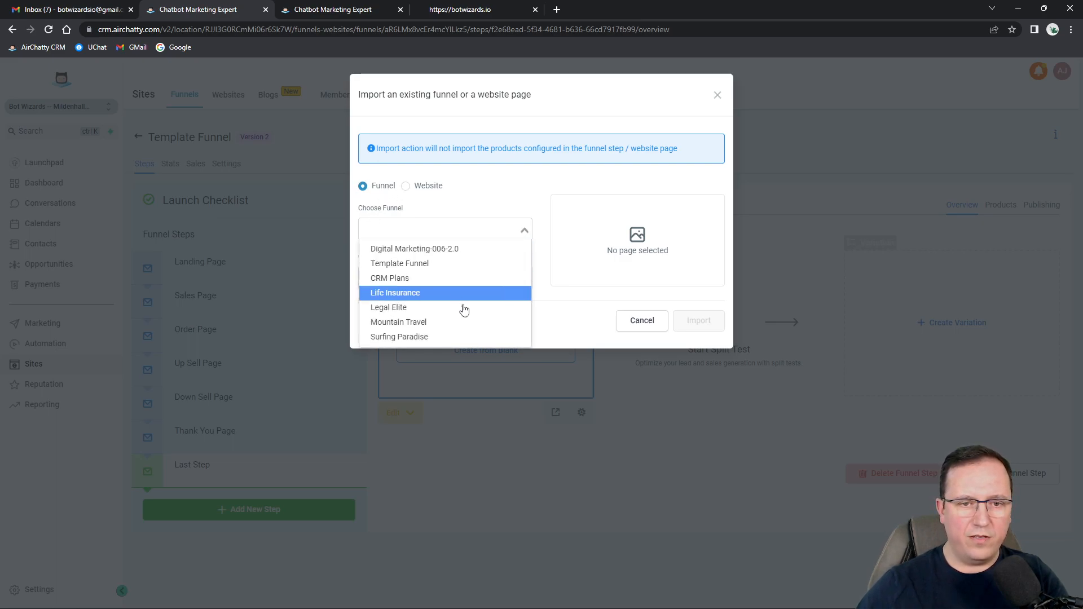
left_click(406, 309)
left_click(414, 276)
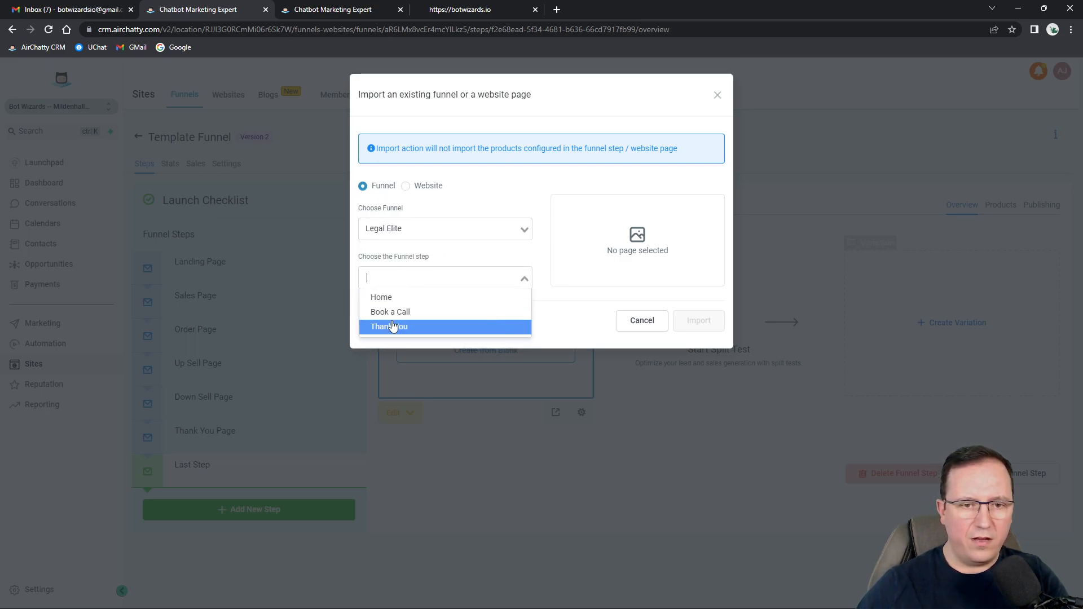
left_click(392, 324)
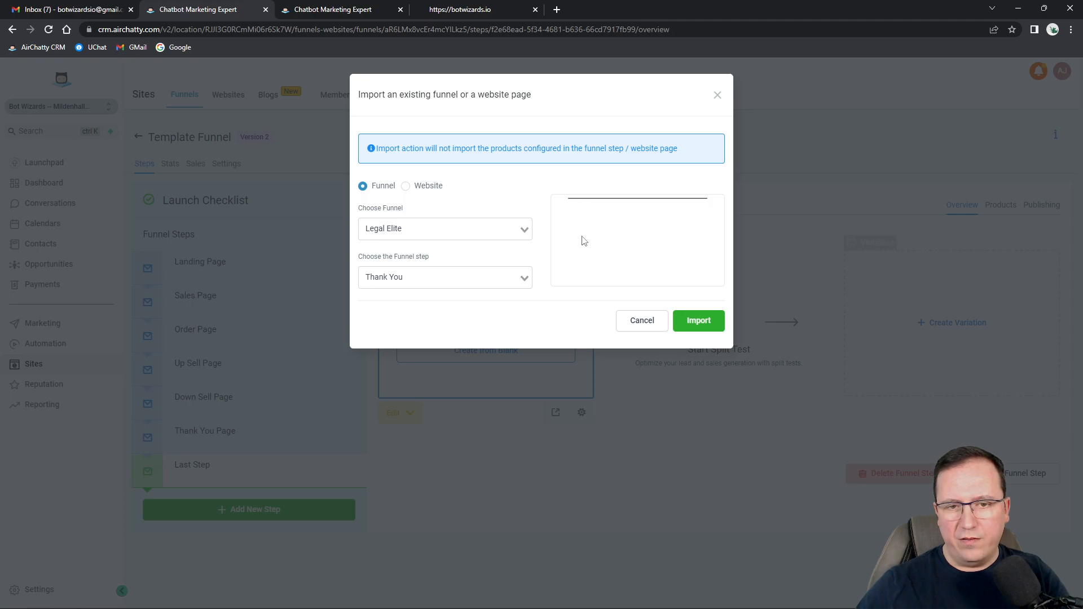
left_click(699, 322)
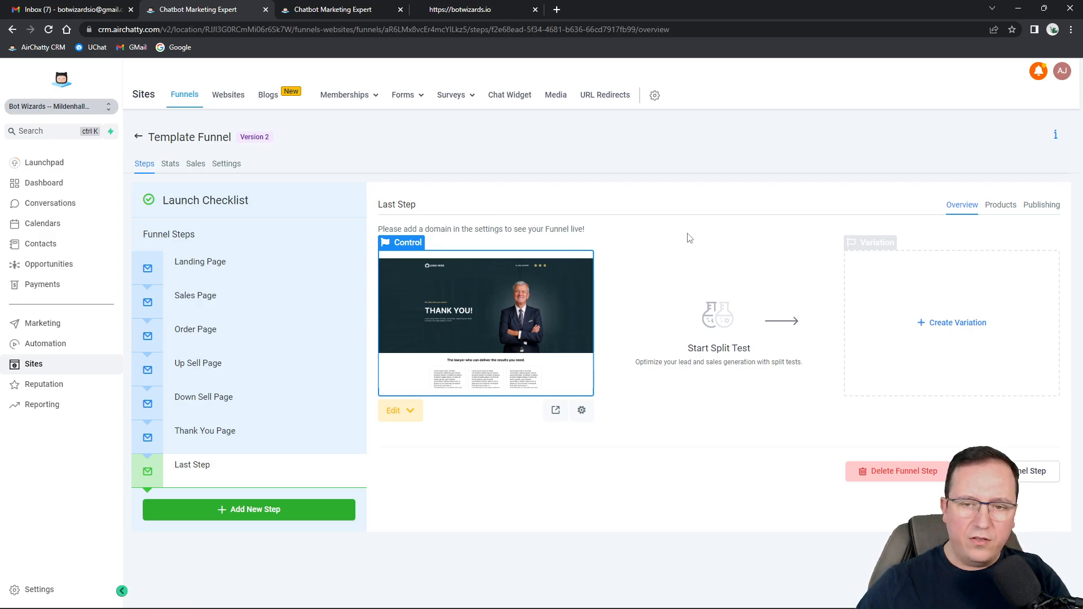
Step: Try to create a split-test variation of Last Step, dismiss the alert, and view the step's products
left_click(971, 326)
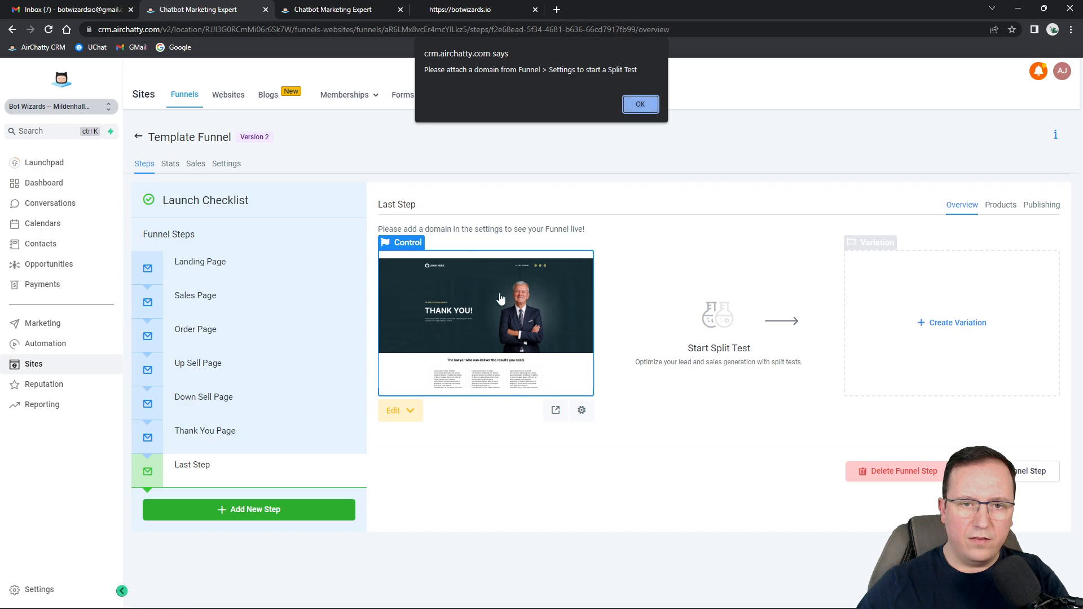
left_click(640, 105)
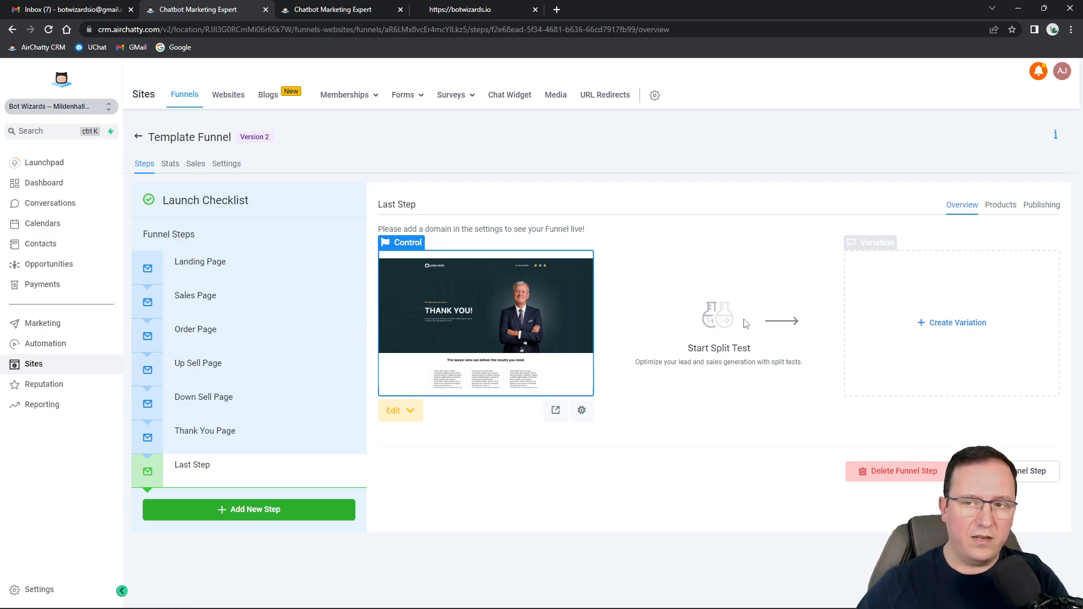
left_click(1000, 207)
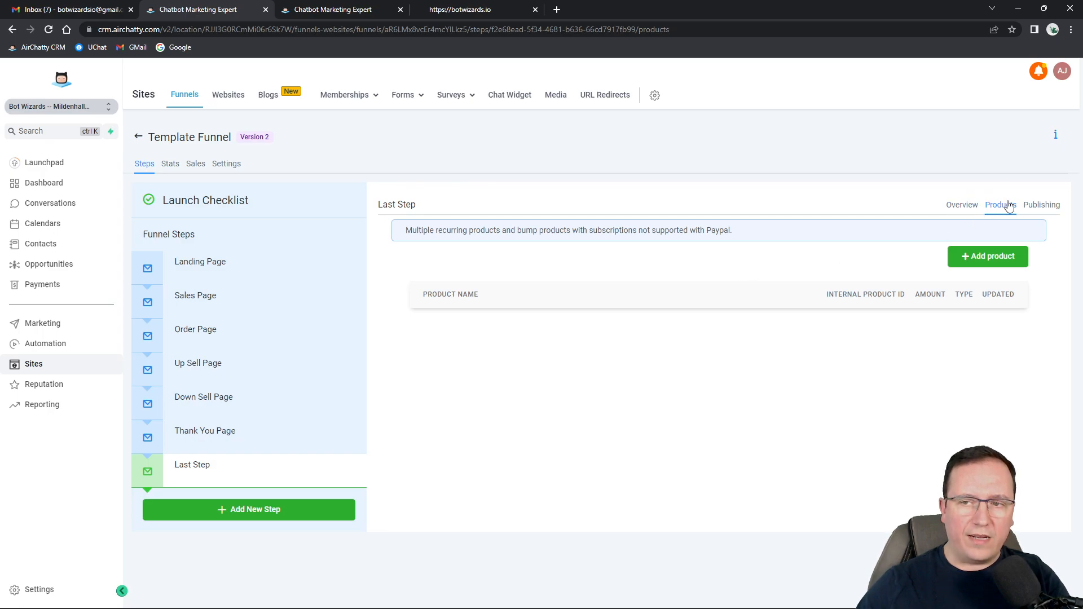
Step: Look at the form for adding a product to the Order Page step and its product choices without selecting any
left_click(199, 334)
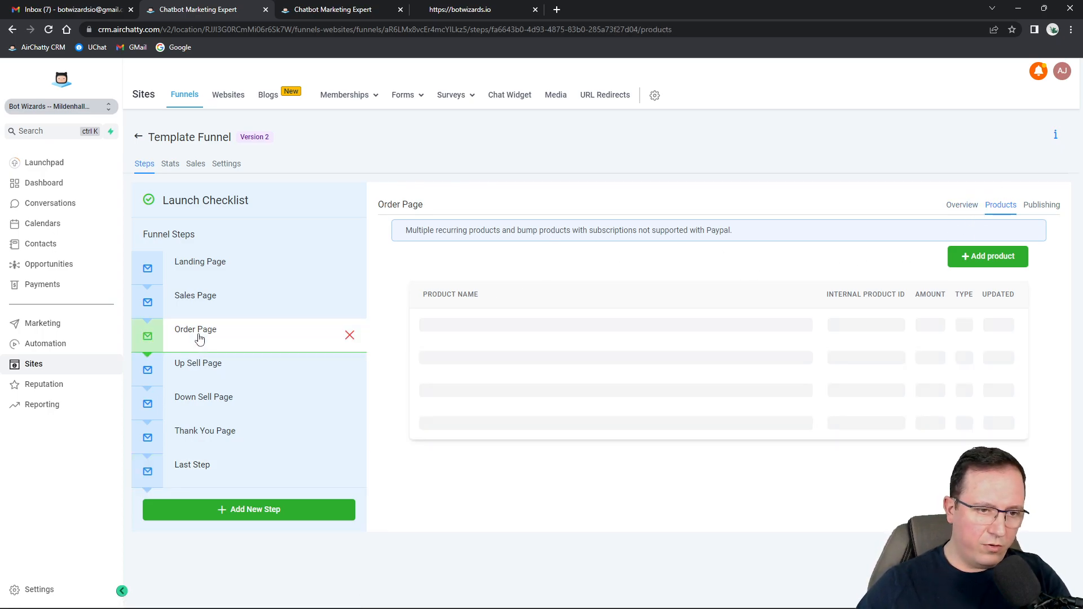
left_click(987, 258)
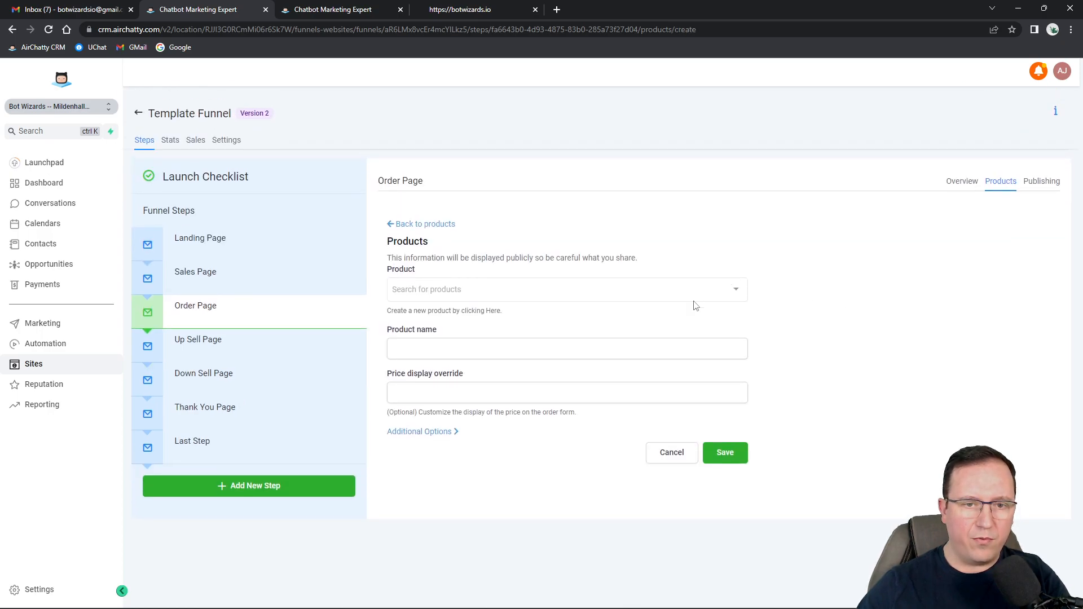
left_click(457, 289)
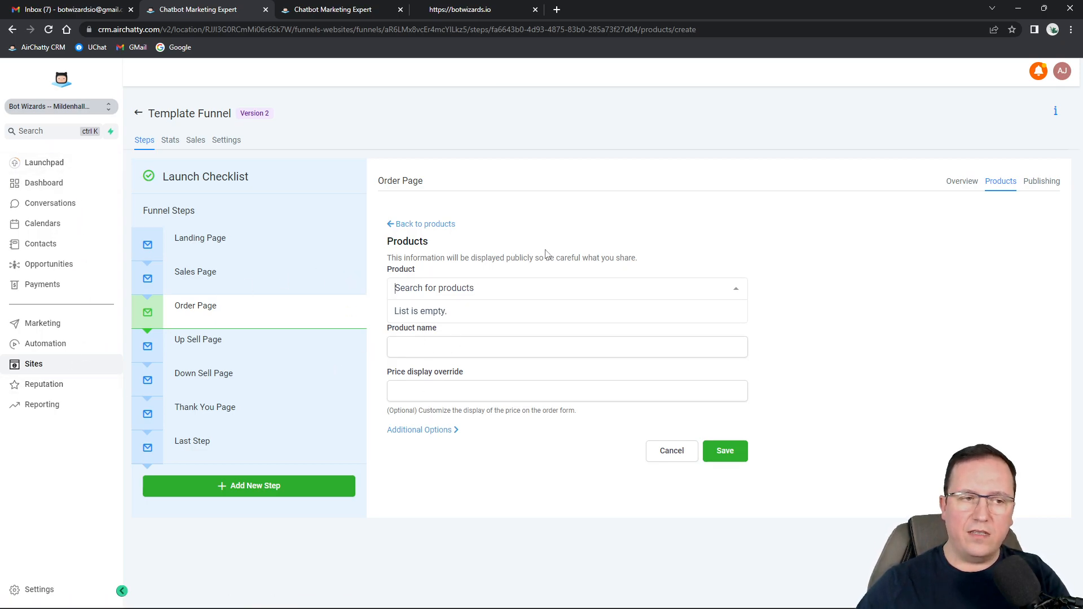
left_click(576, 211)
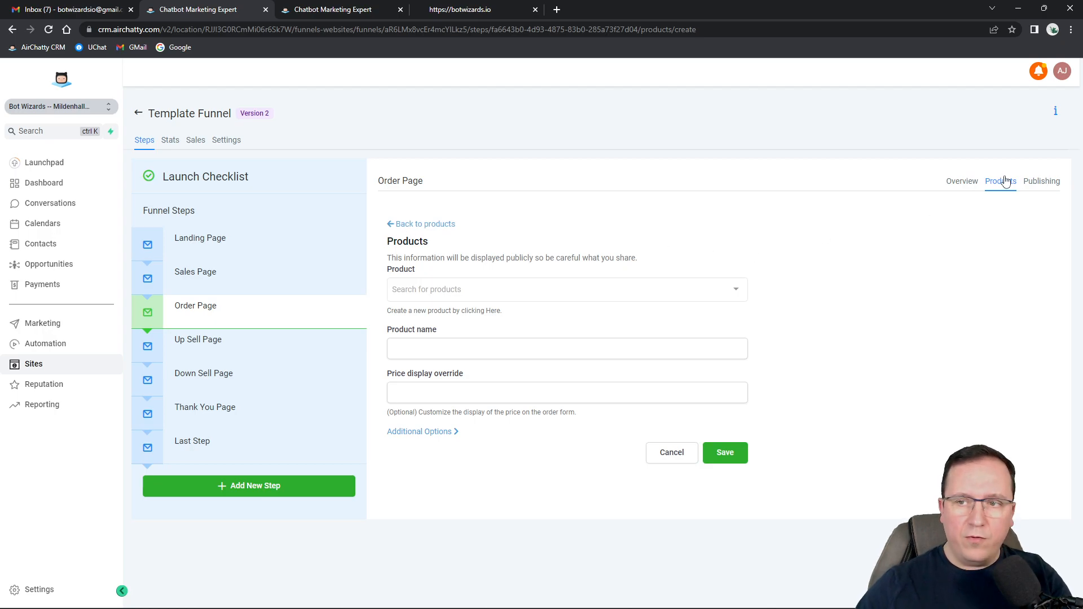
Step: Review the Order Page's publishing details, the funnel's statistics, and the actions offered for Template Funnel in the funnel list
left_click(1034, 181)
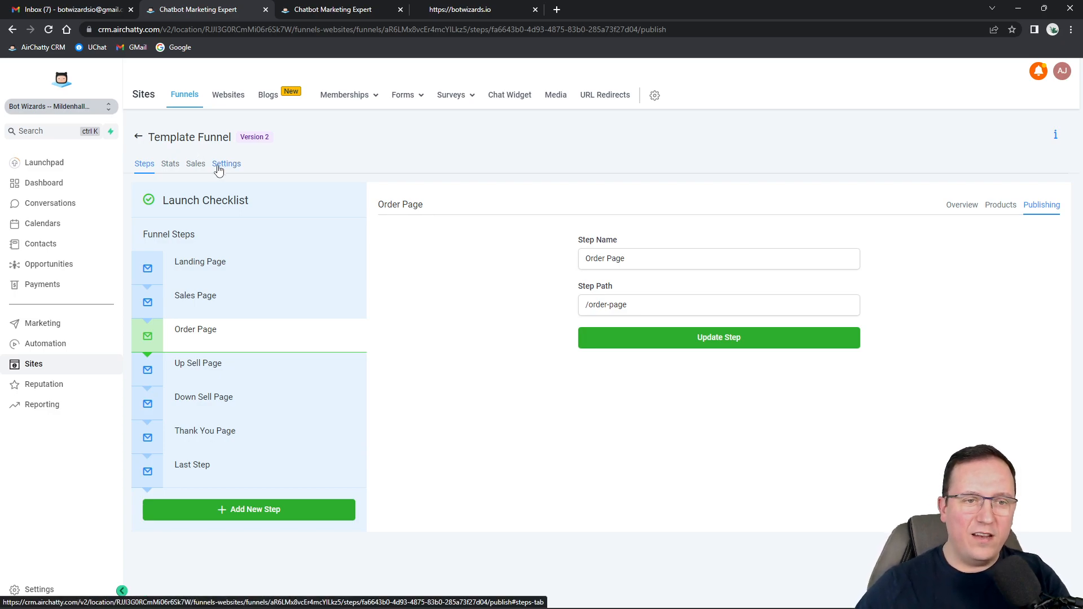
left_click(172, 164)
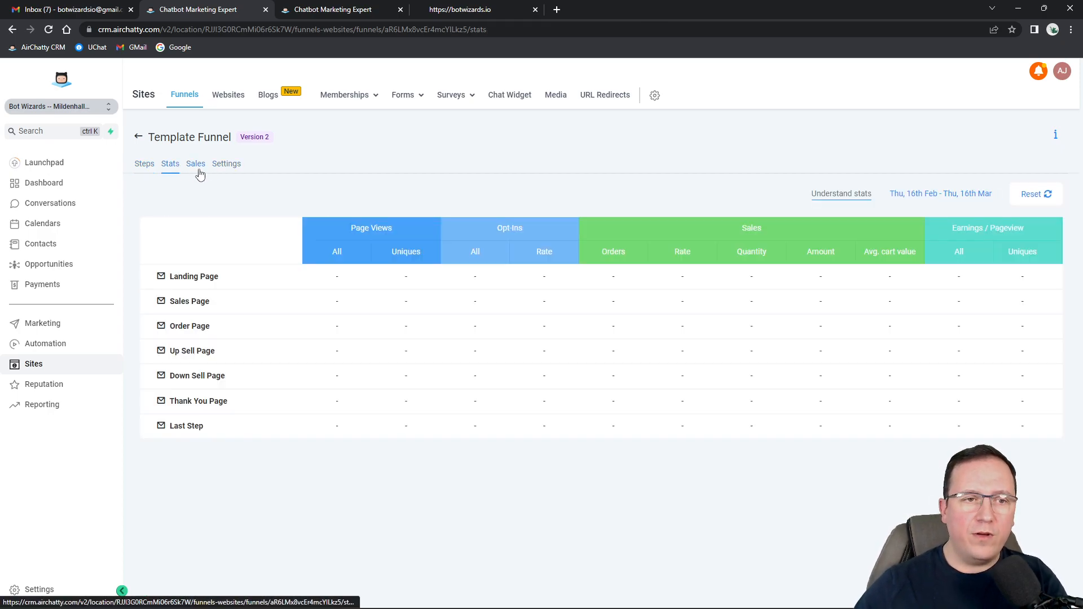
left_click(139, 138)
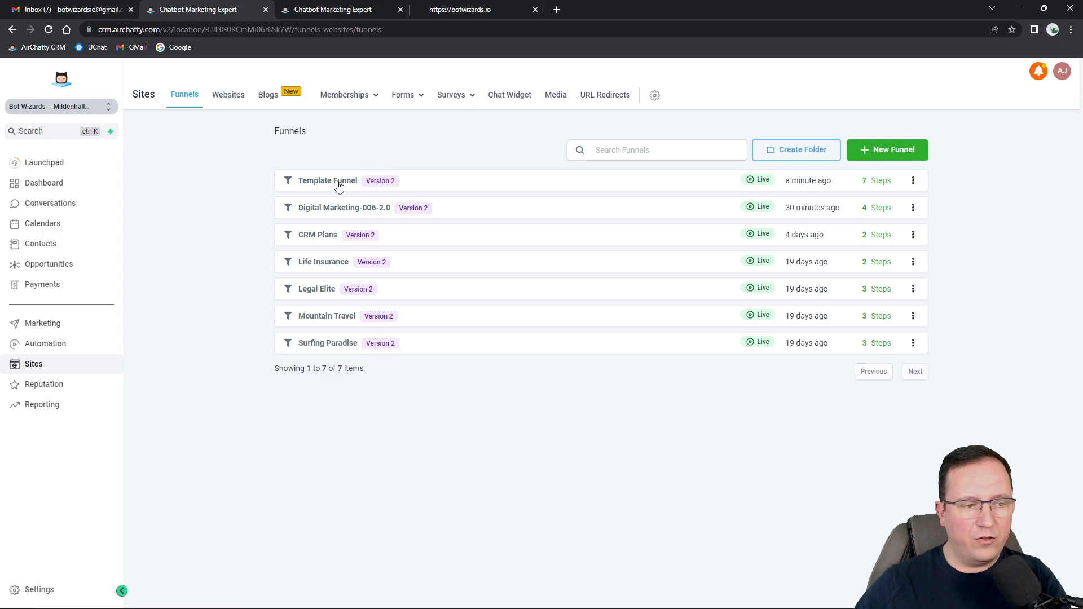
left_click(914, 180)
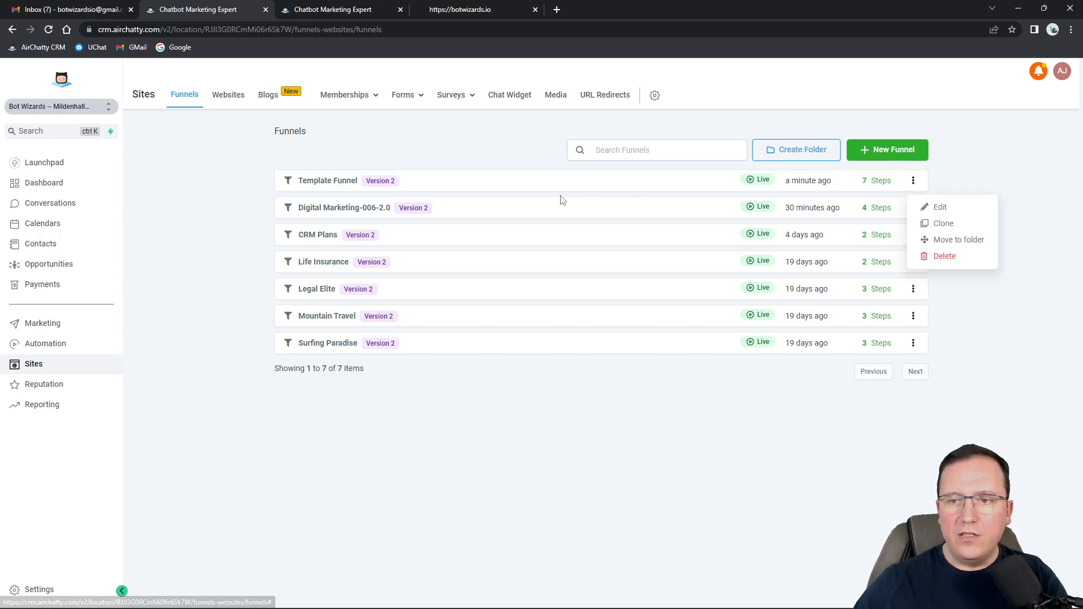
Step: Open the Template Funnel's settings and choose botwizards.io as its domain
left_click(329, 184)
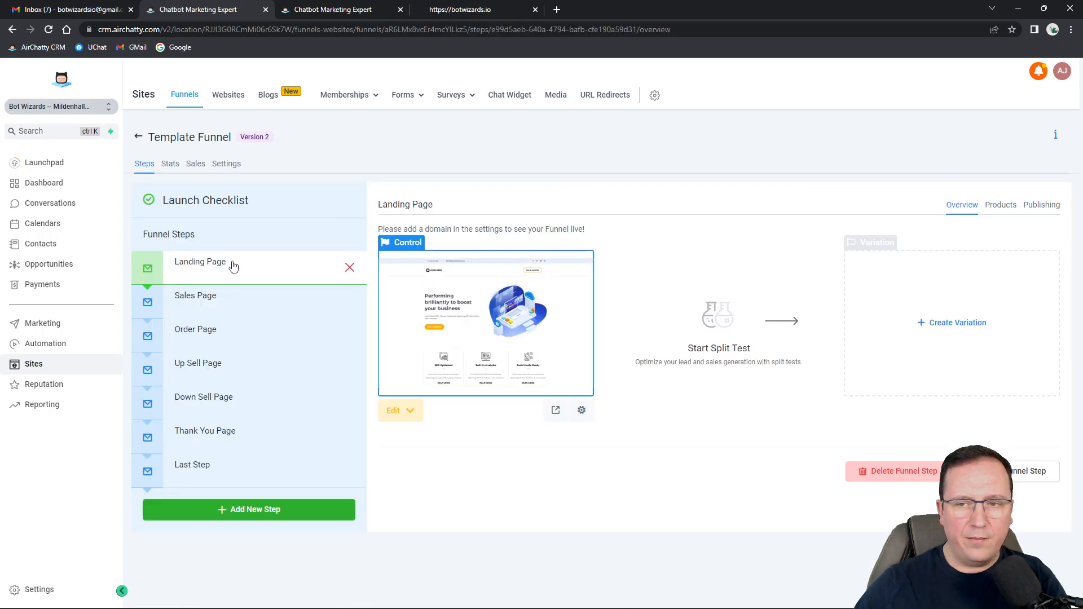
left_click(227, 165)
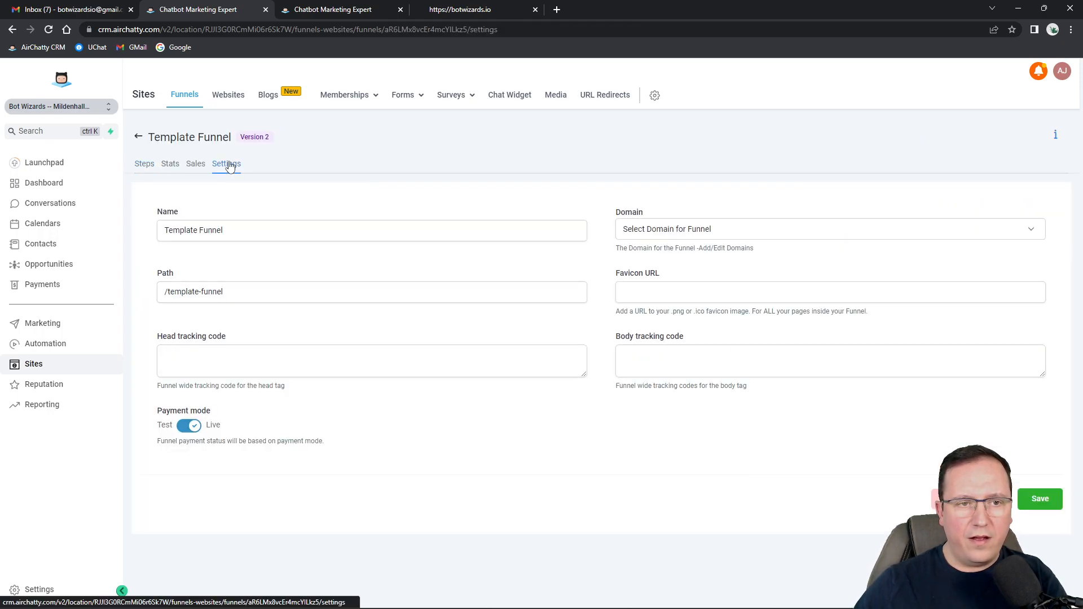
left_click(670, 230)
left_click(660, 254)
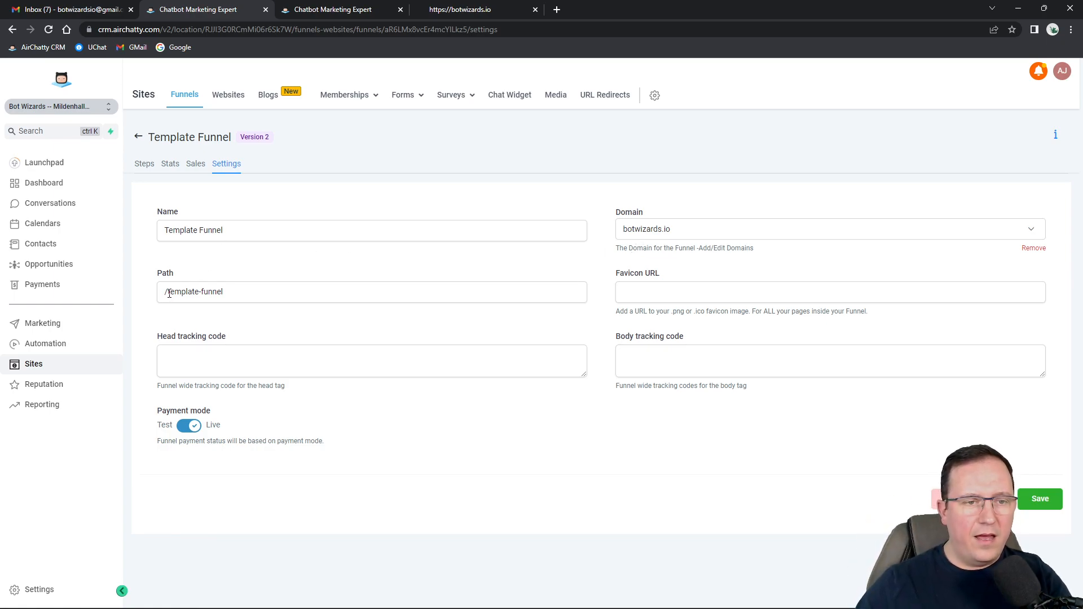
Step: Set the funnel's path to /landing-start and its name to Landing Page, save the settings, and acknowledge the alert
left_click_drag(169, 293, 282, 297)
type("landing-start")
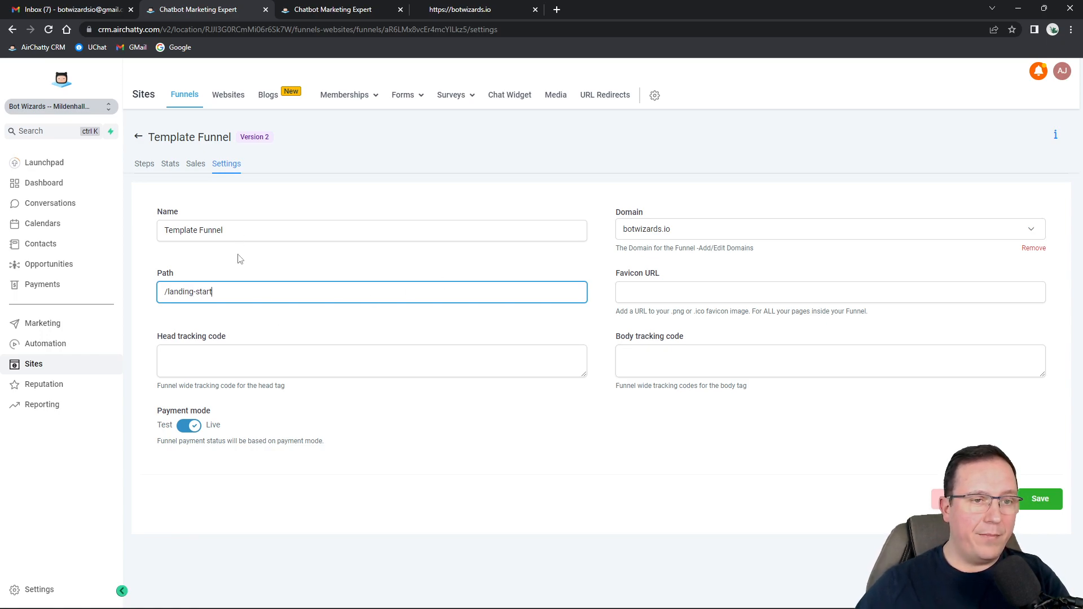
key("shift+Tab")
type("Landing Page")
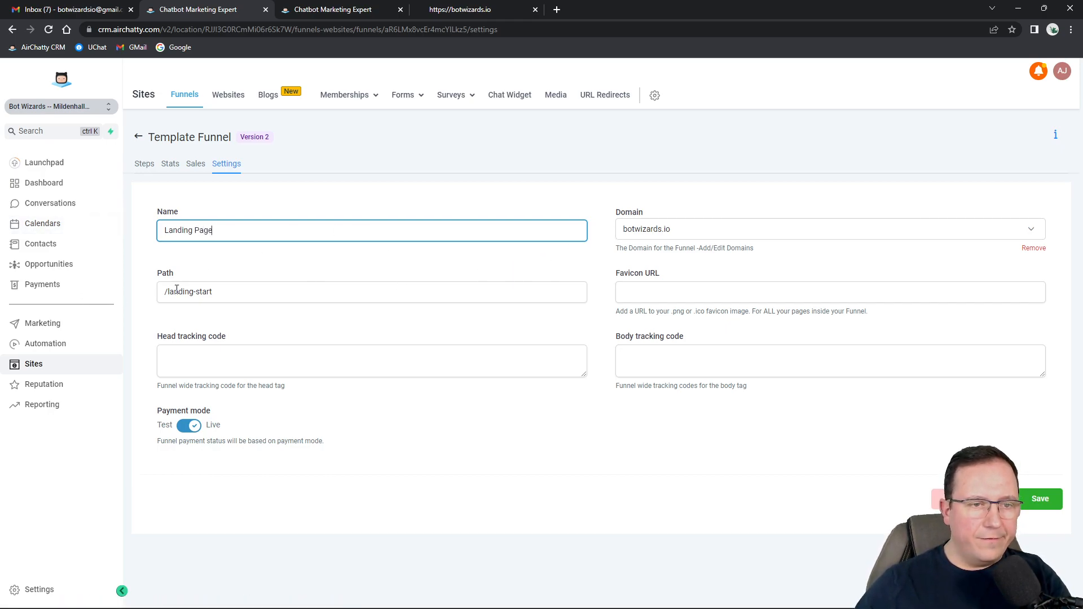
left_click(1058, 498)
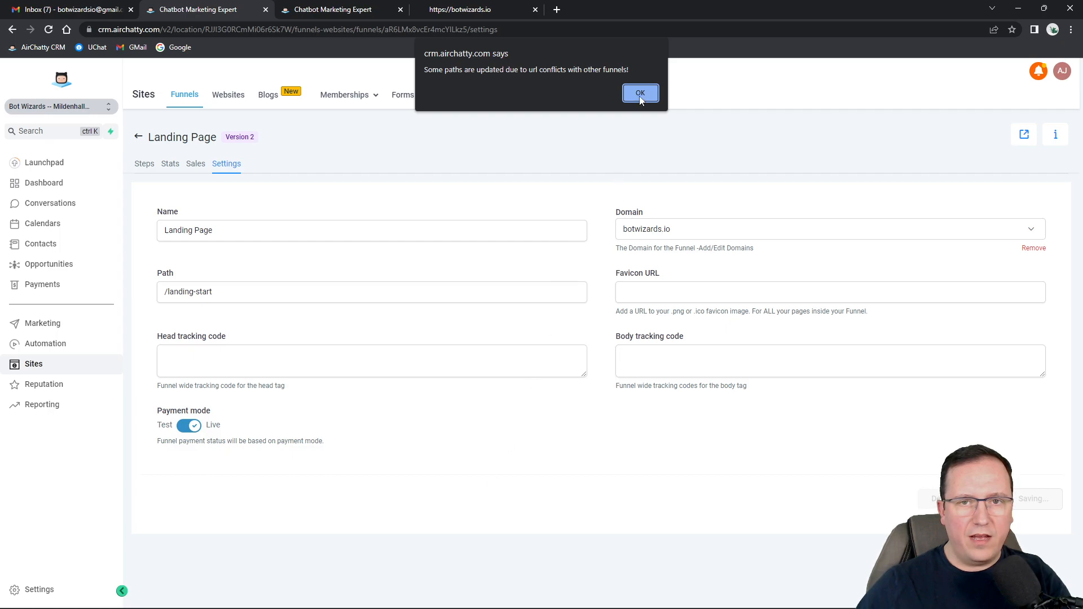
left_click(640, 96)
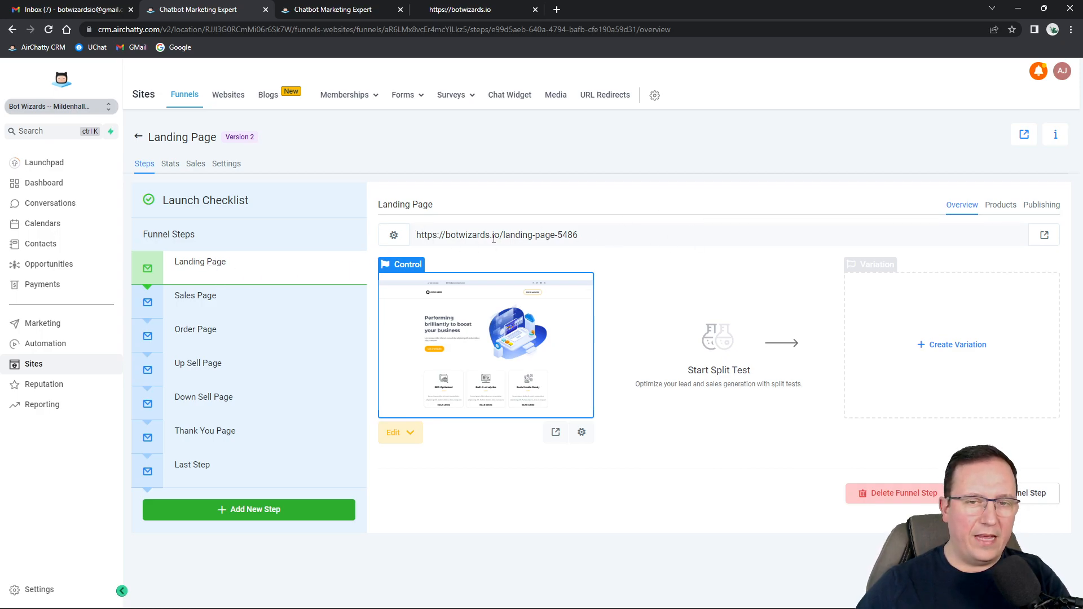
Step: Check the Landing Page step's URL and publishing details, and open its live page in a new browser tab
left_click_drag(499, 235, 580, 235)
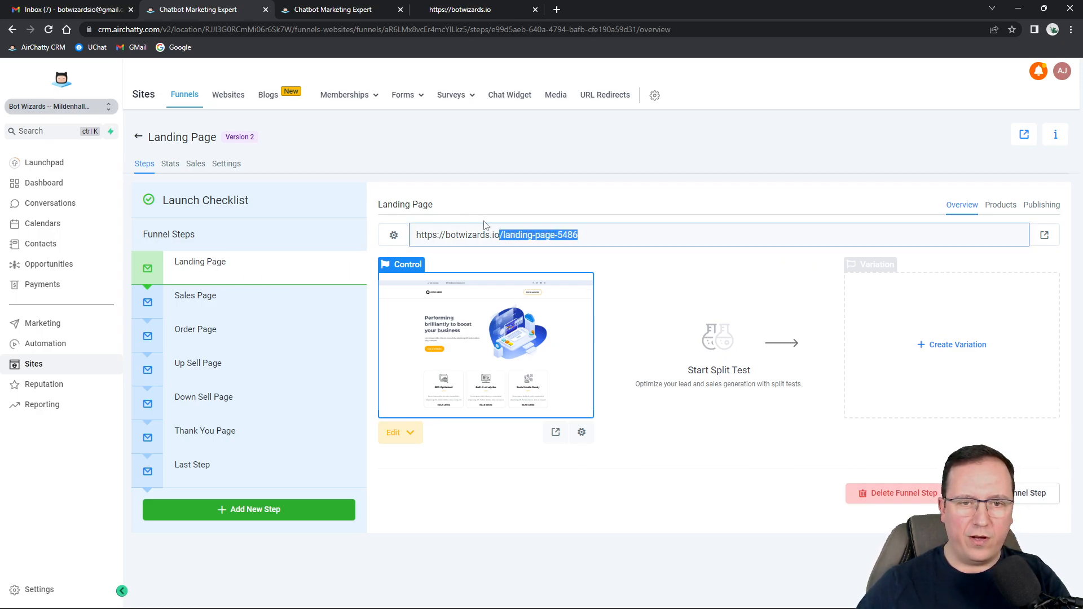
left_click_drag(473, 234, 468, 235)
left_click_drag(605, 235, 514, 235)
left_click(395, 236)
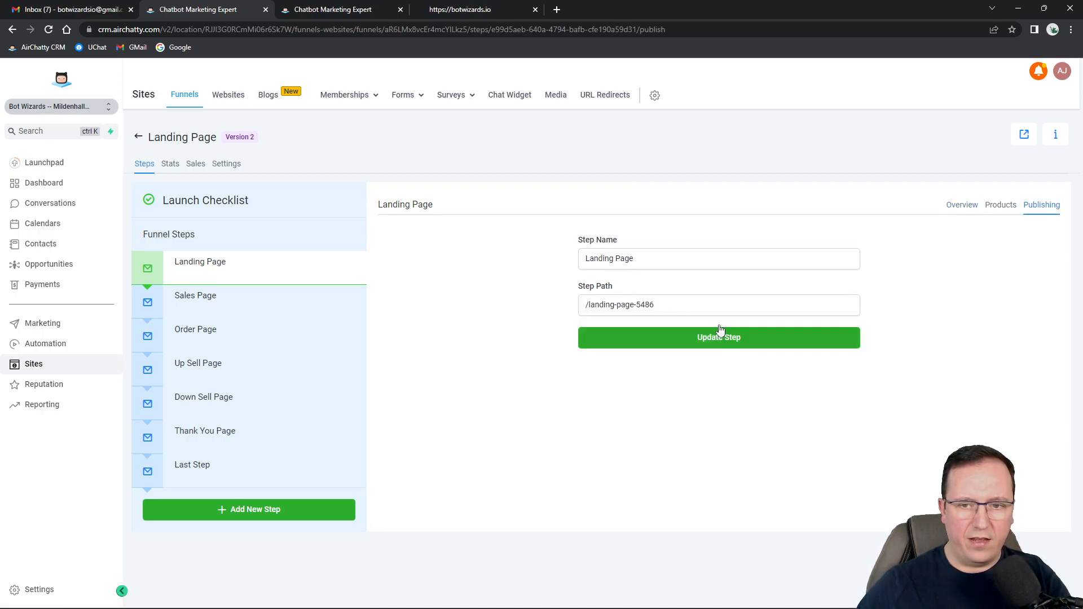
left_click(191, 261)
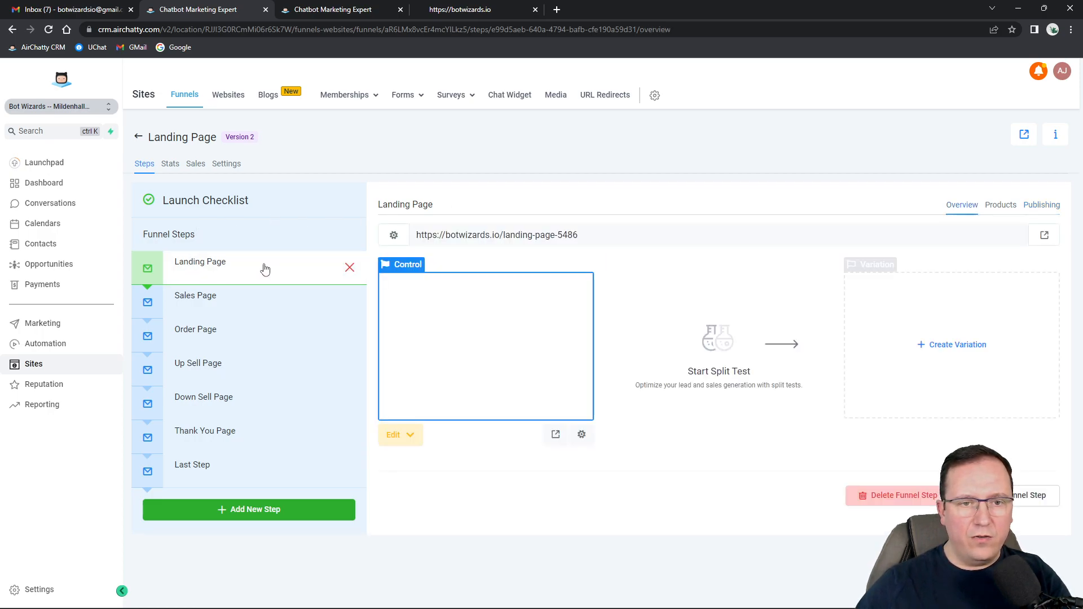
left_click(1044, 237)
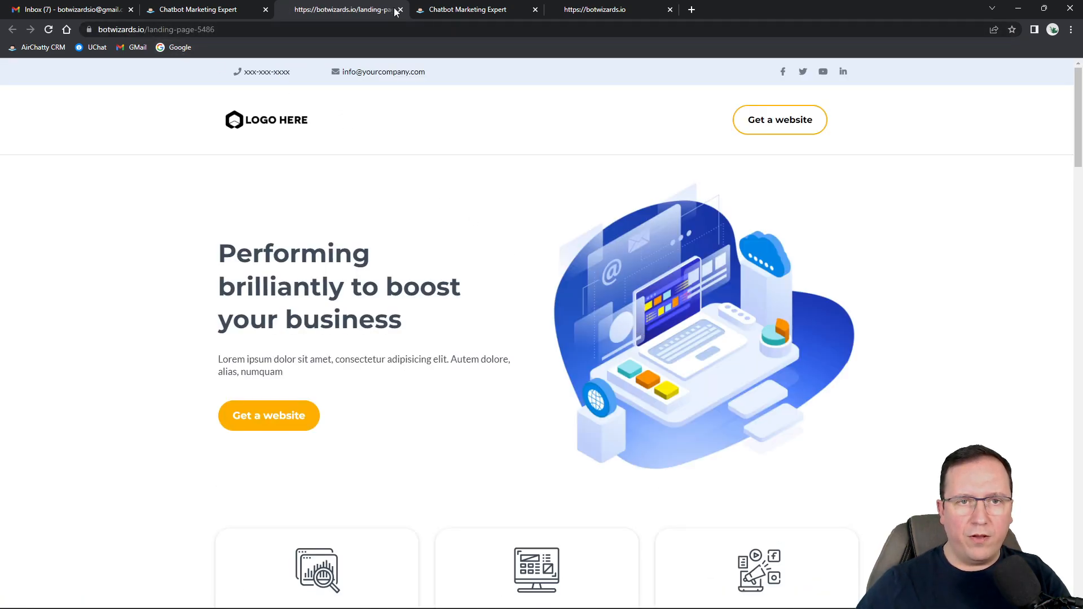
Step: Reload the live botwizards.io site, reorder the landing page's browser tab beside it, and look over the live landing page
left_click(638, 15)
left_click(44, 31)
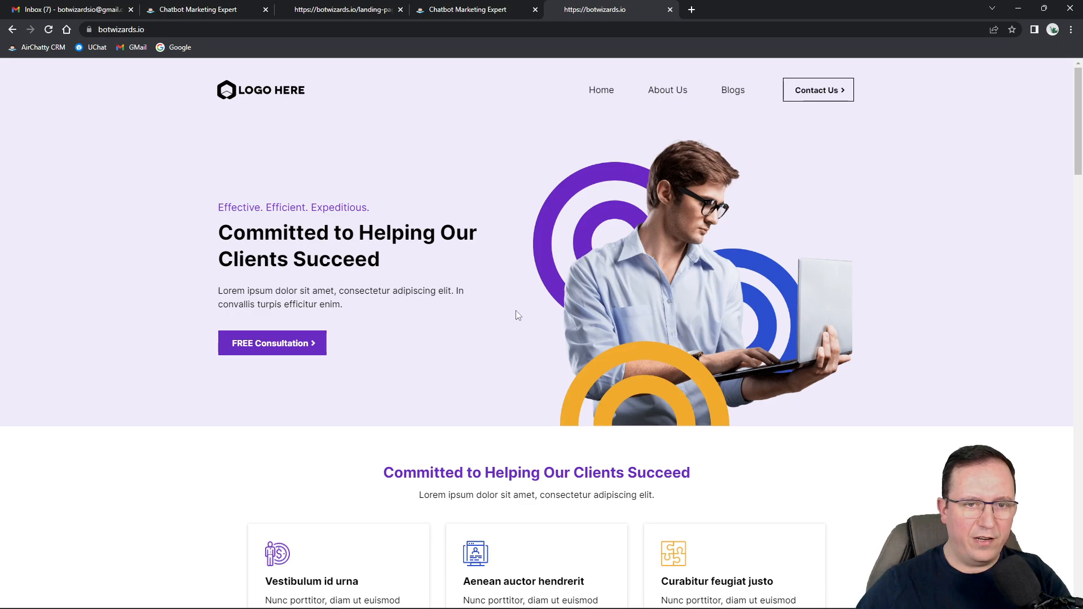
left_click_drag(338, 10, 626, 10)
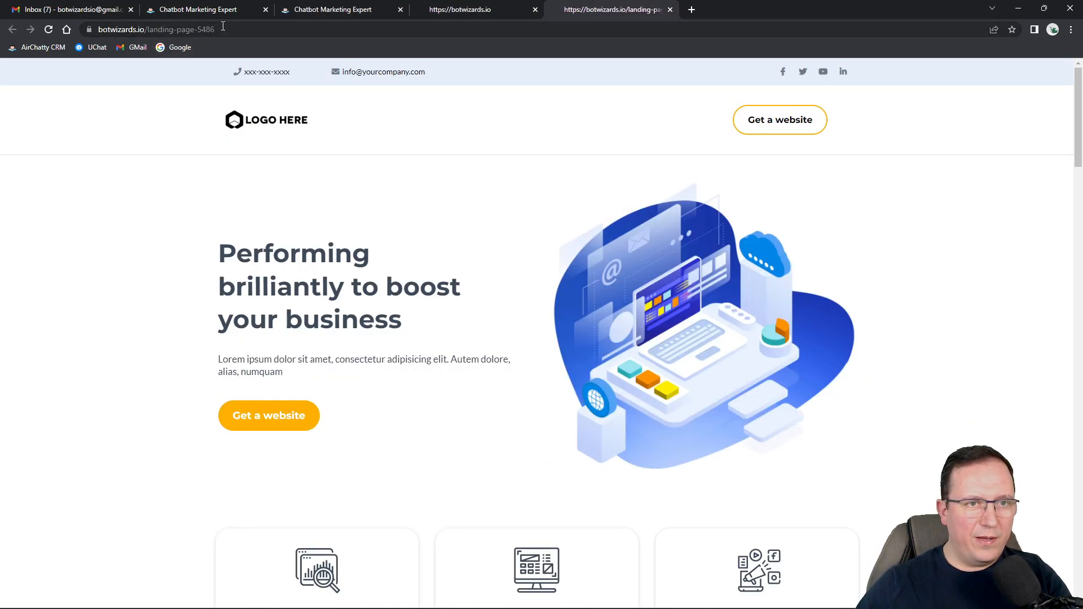
scroll(640, 169, "down", 15)
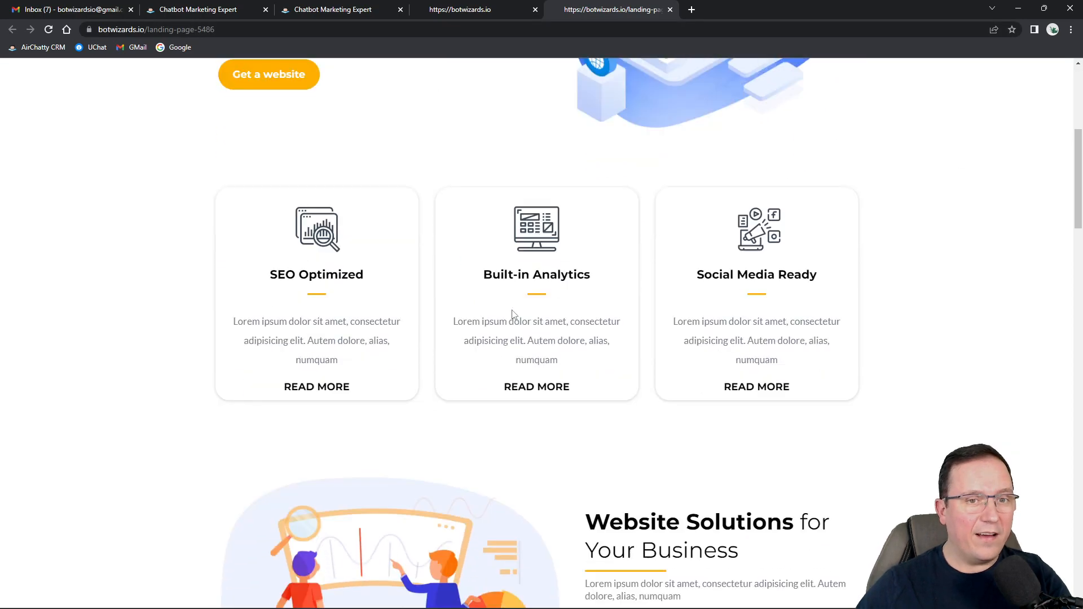
scroll(510, 310, "up", 15)
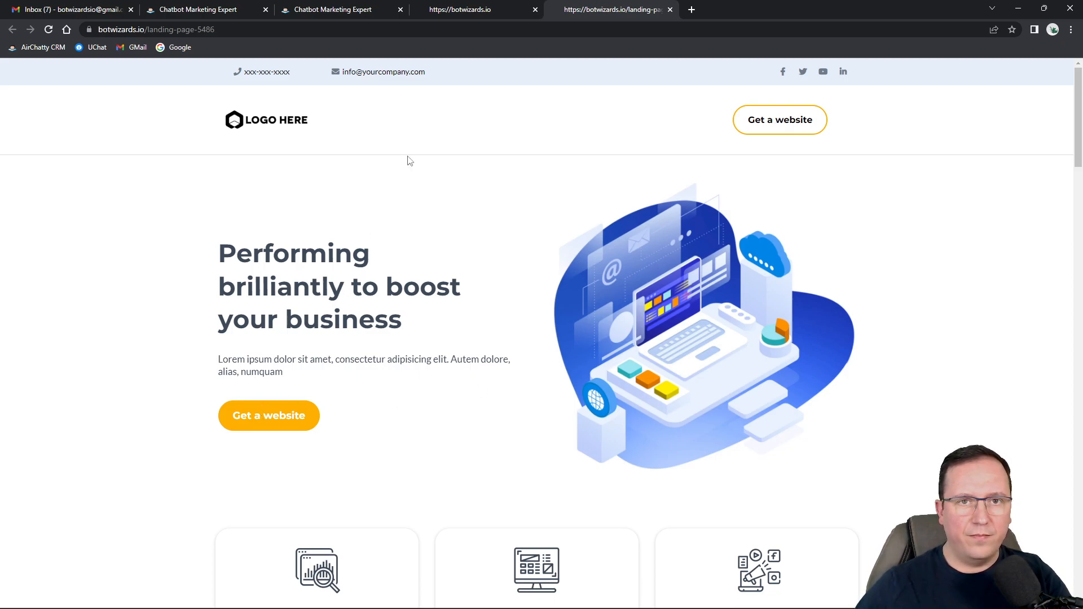
Step: Return to the funnel's steps in the CRM and open the Landing Page for editing in the same page
left_click(379, 10)
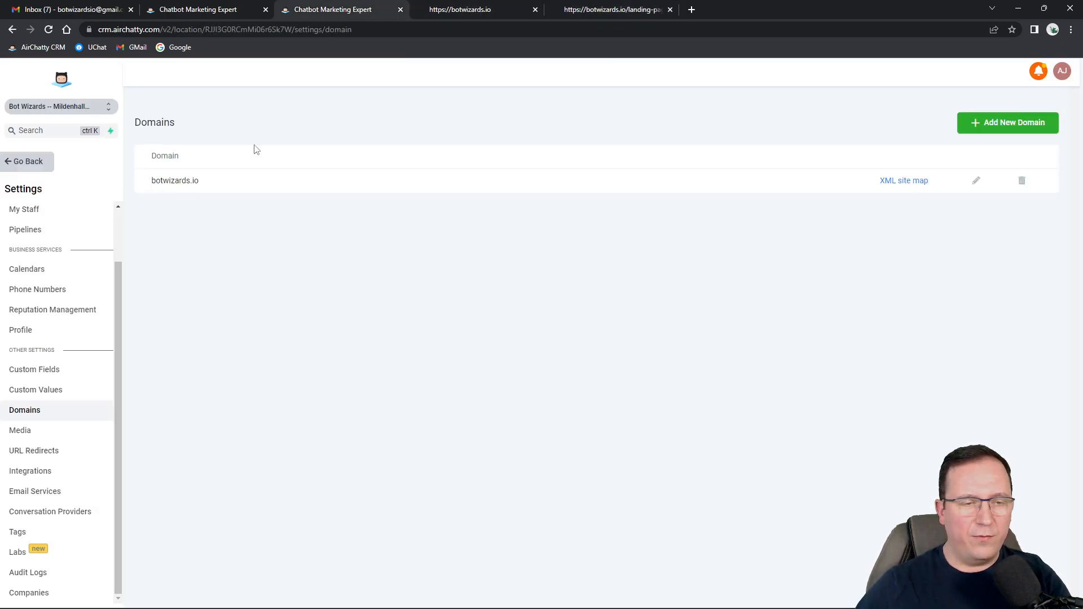
left_click(248, 10)
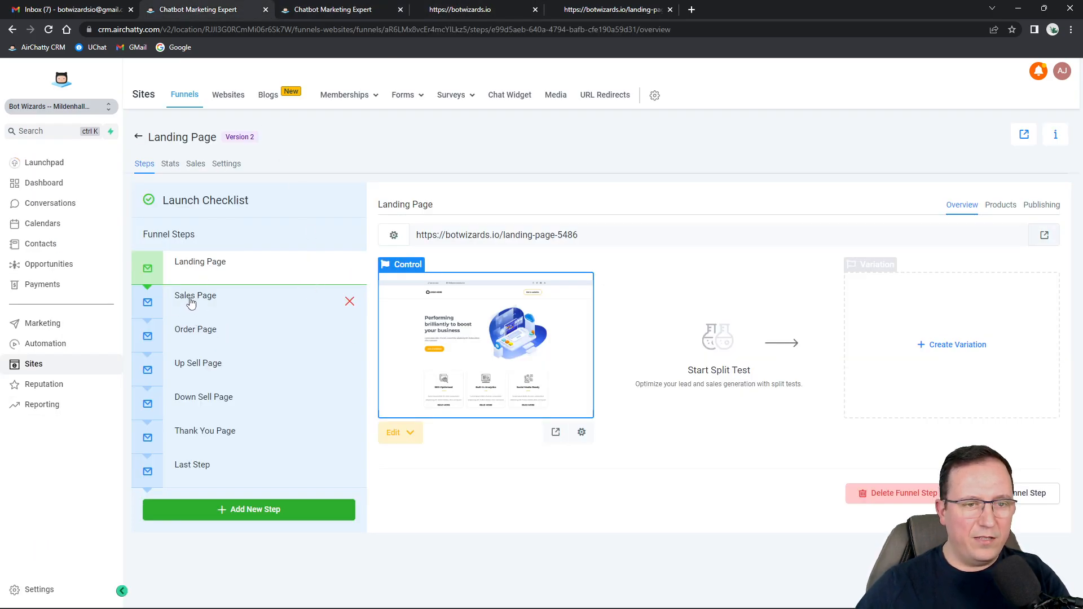
left_click(390, 437)
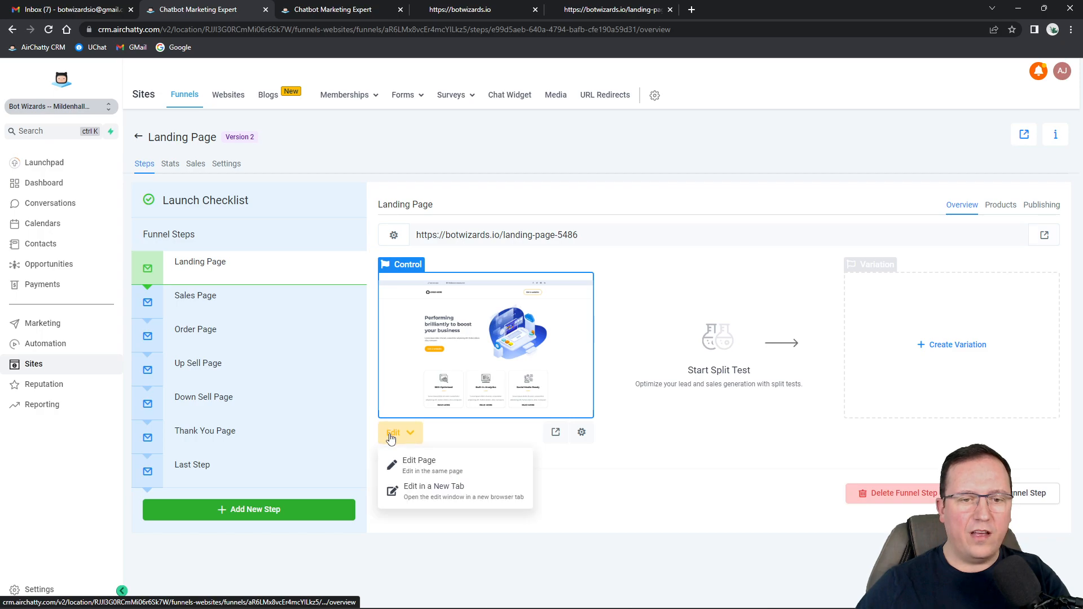
left_click(417, 462)
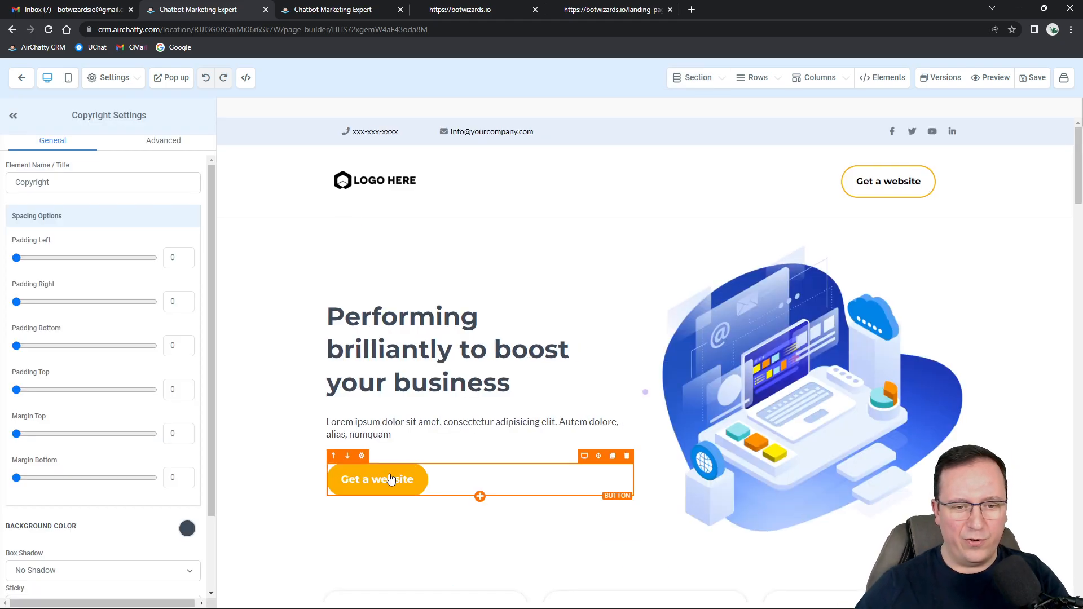
Step: Link the "Get a website" button below the main heading to the Next step action and save the page
left_click(391, 479)
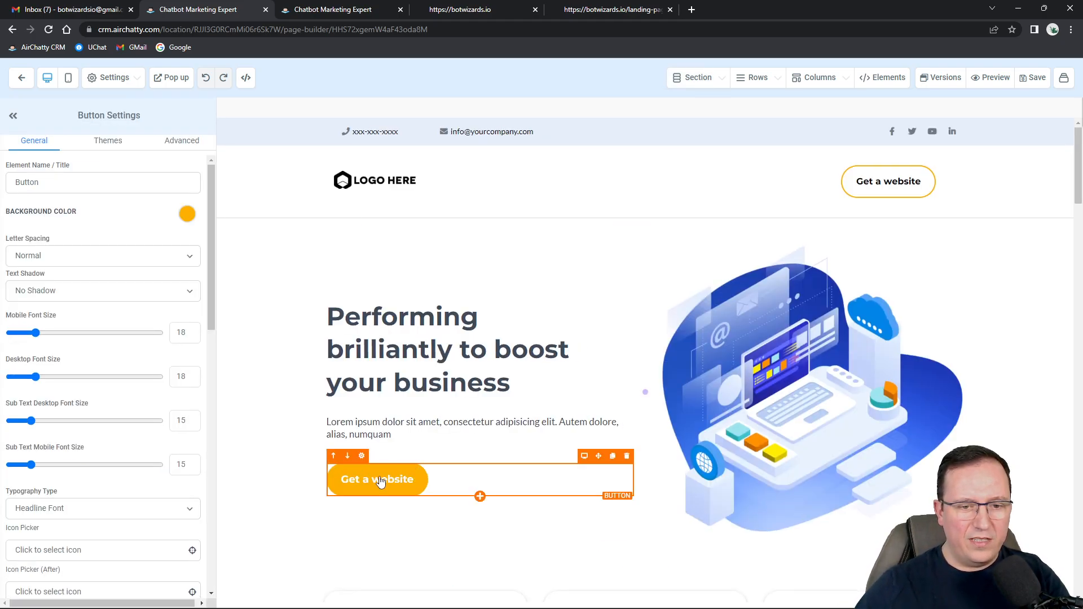
scroll(392, 484, "down", 1)
scroll(129, 463, "down", 3)
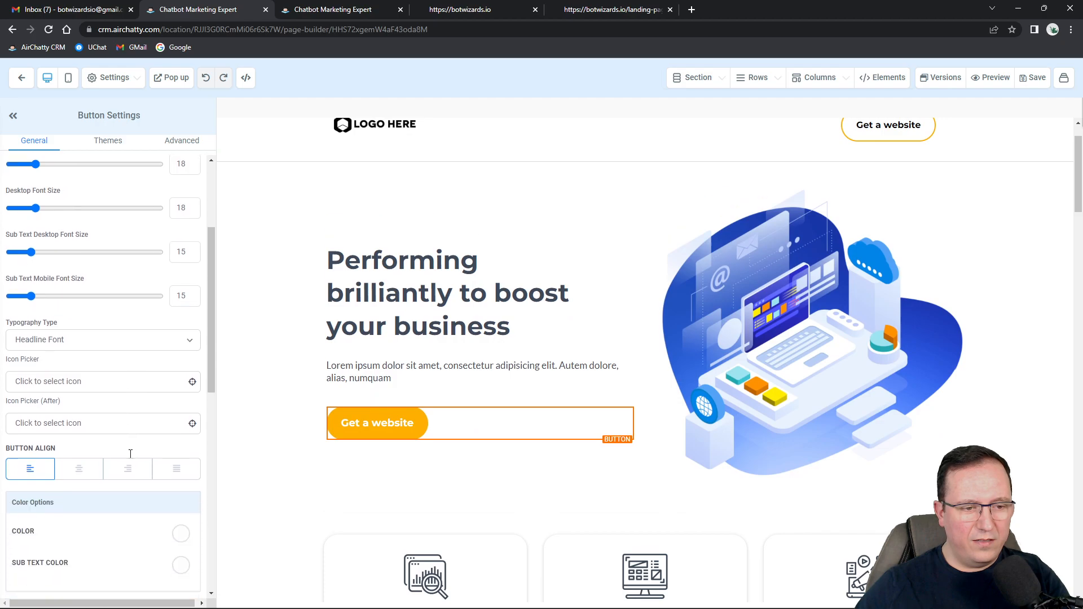
scroll(129, 462, "down", 10)
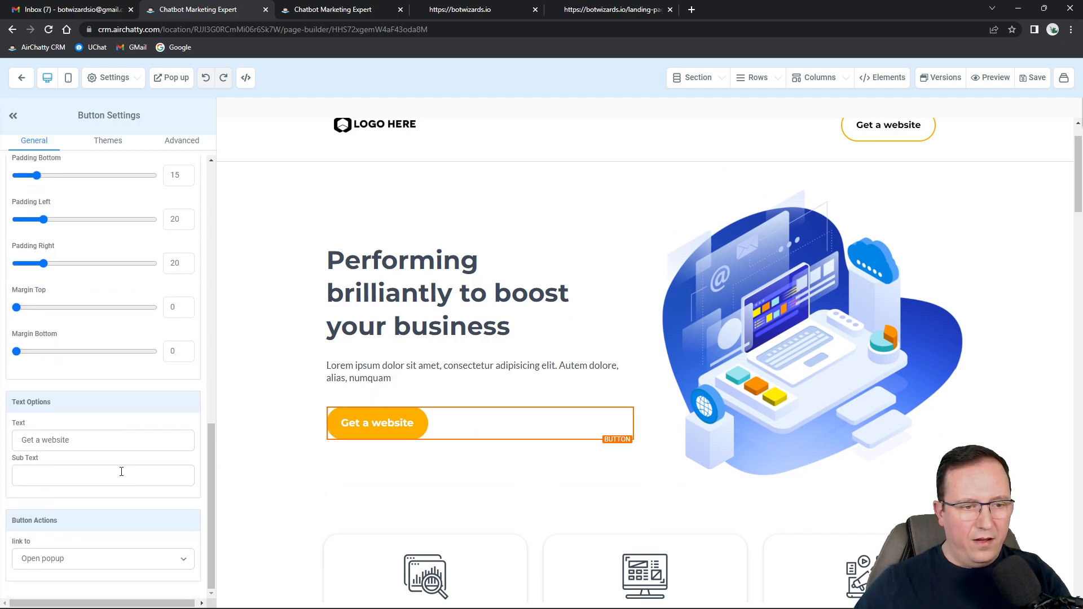
left_click(78, 560)
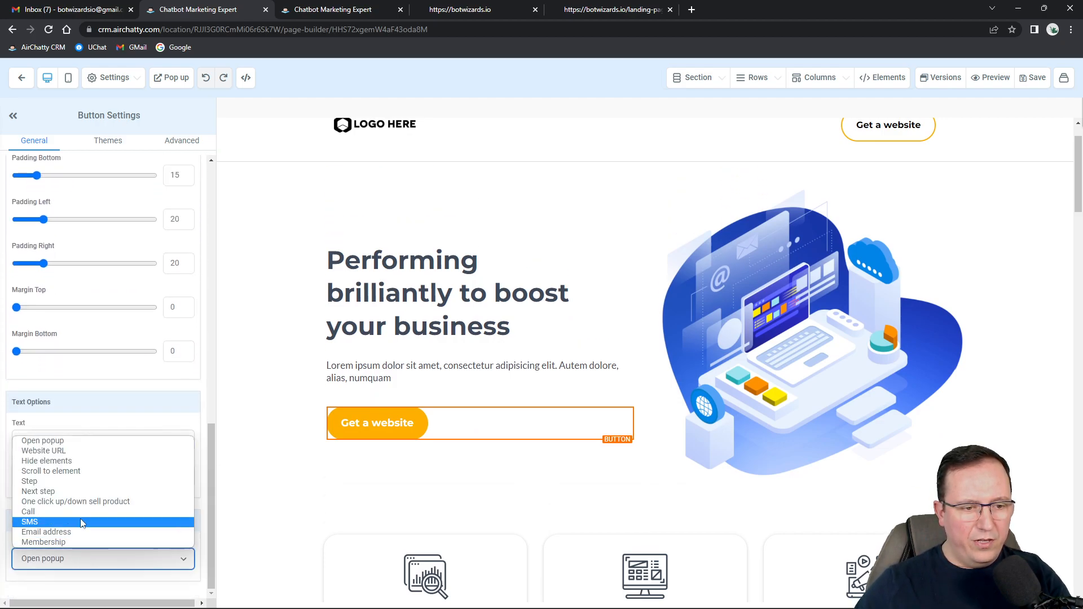
left_click(58, 492)
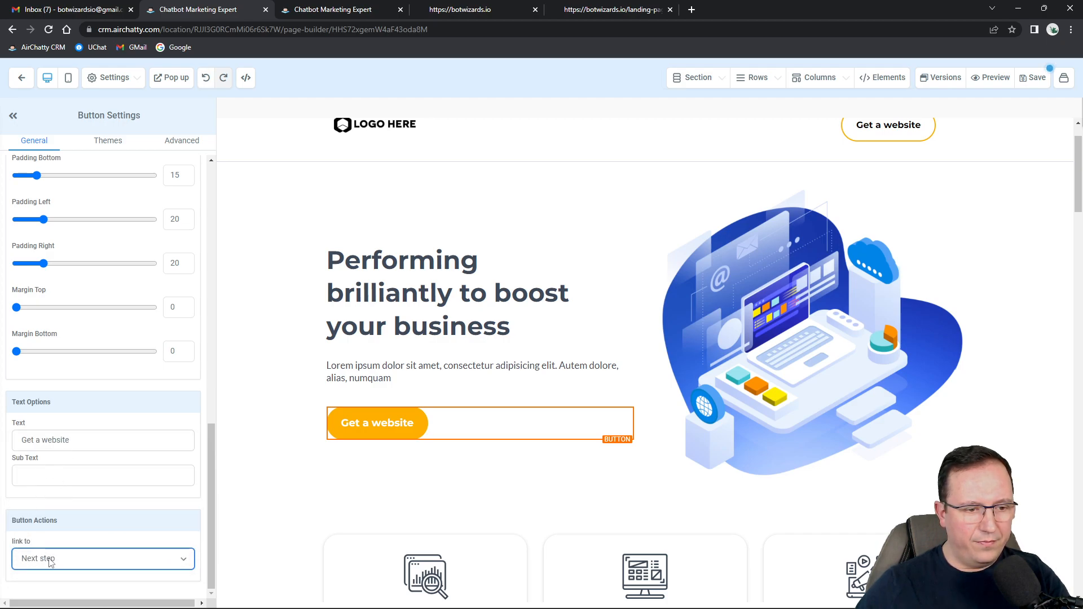
left_click(1034, 77)
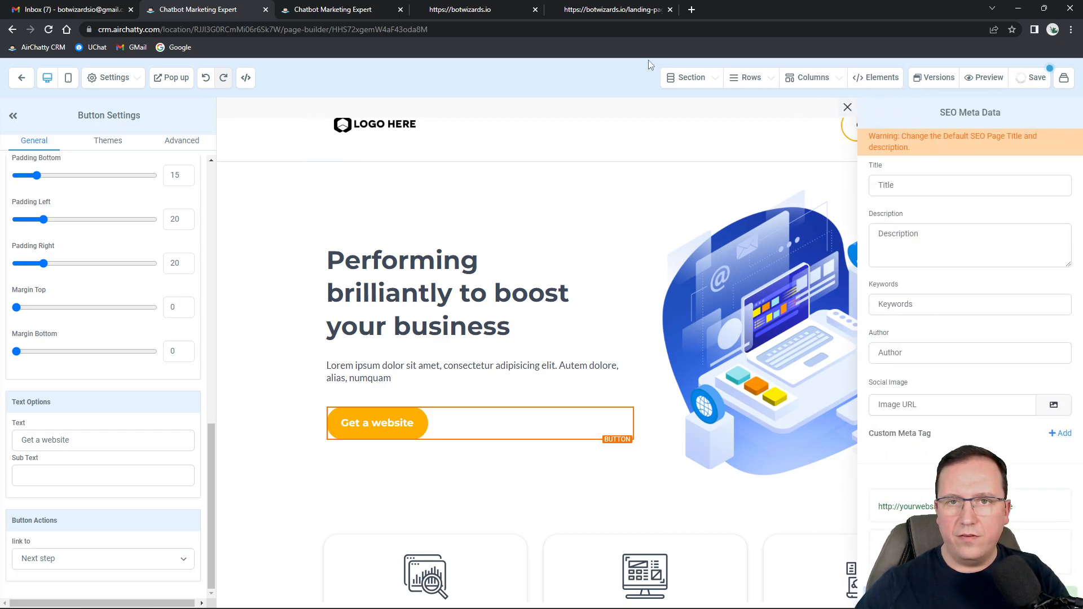
Step: Reload the live landing page, test the "Get a website" button below its heading, and return to the page editor
left_click(589, 11)
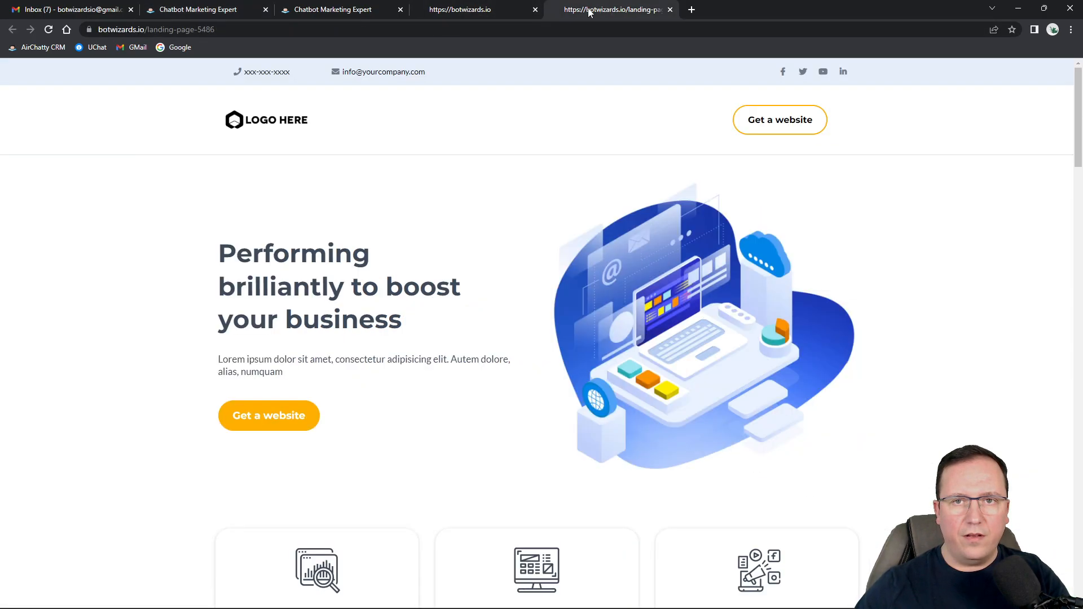
left_click(50, 30)
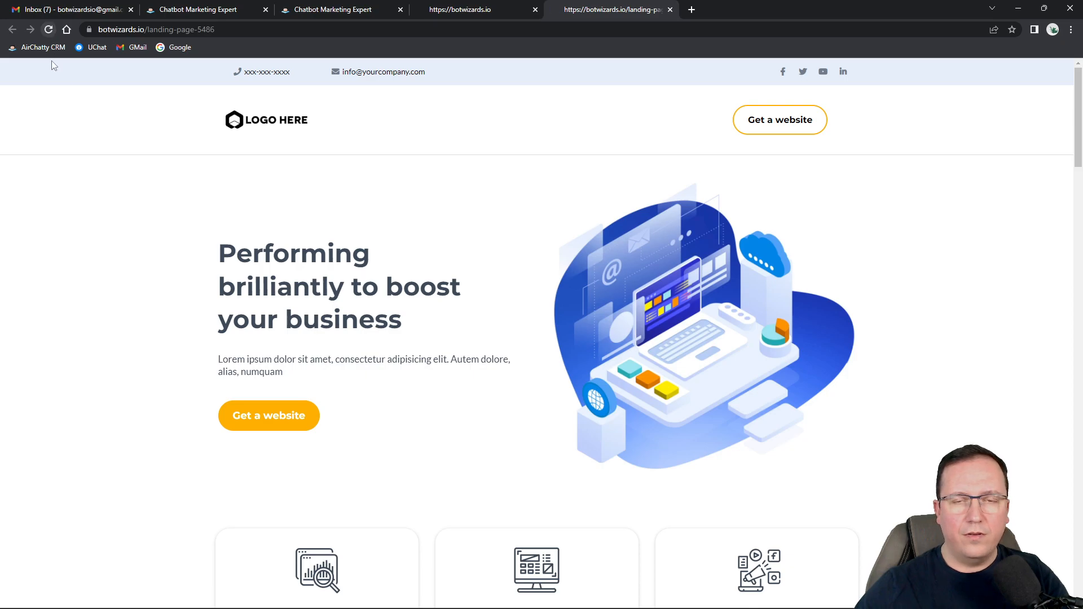
left_click(257, 420)
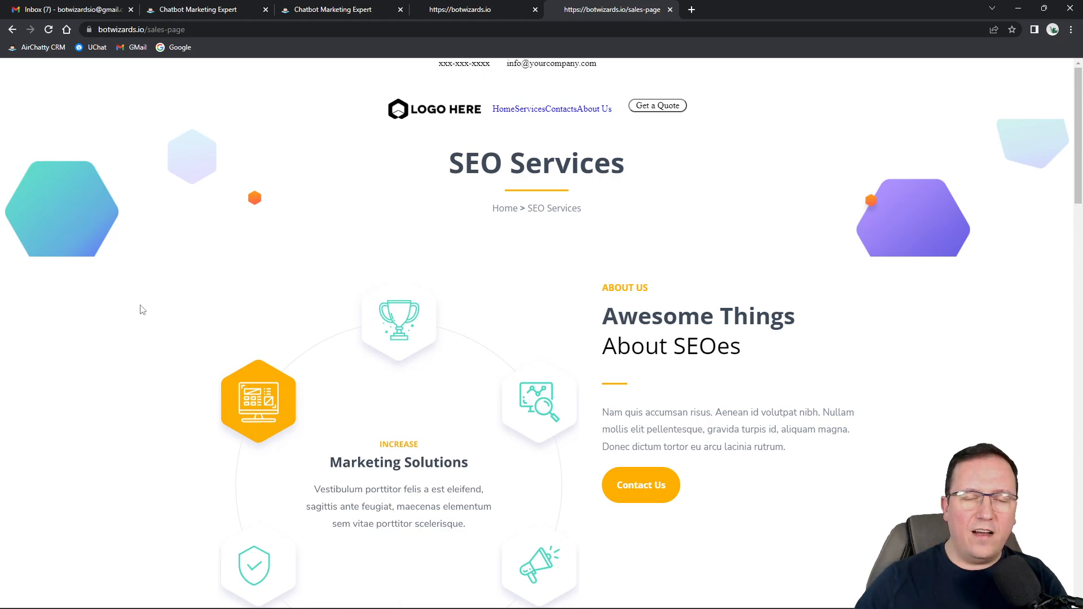
left_click(445, 15)
left_click(330, 11)
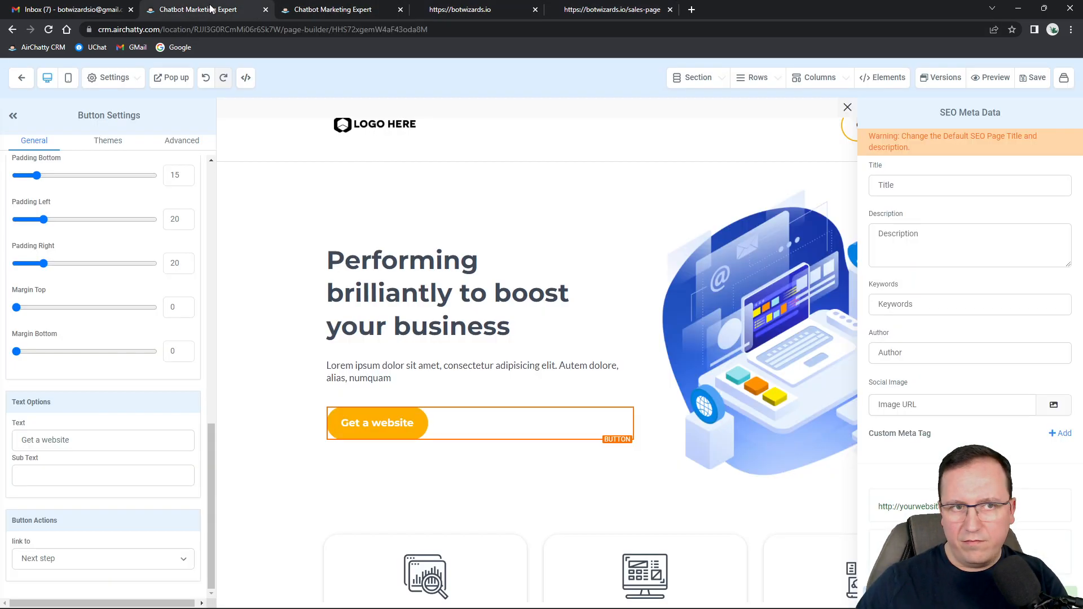
left_click(210, 10)
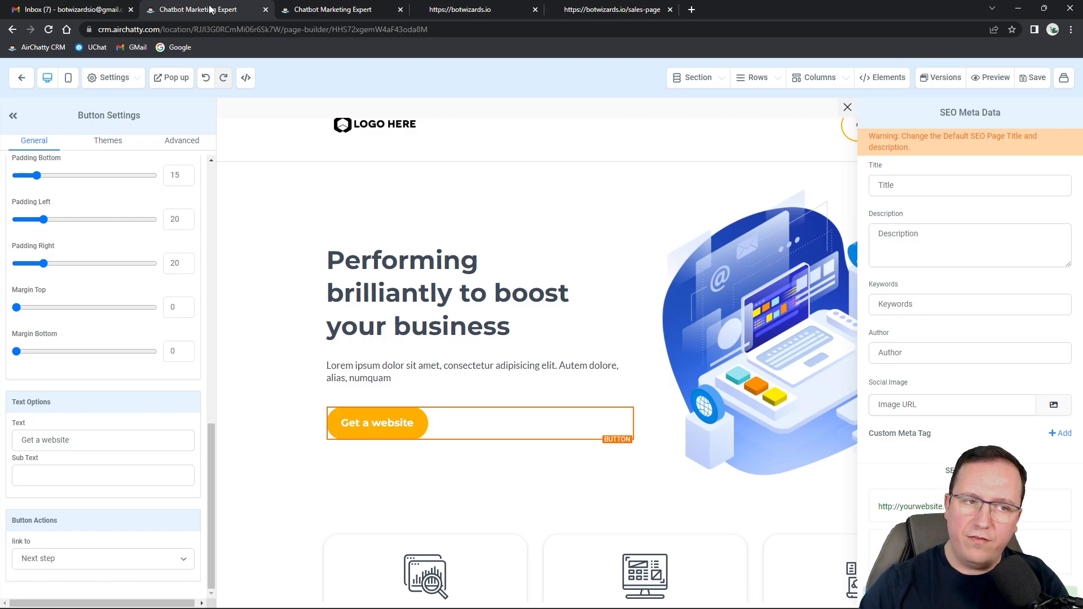